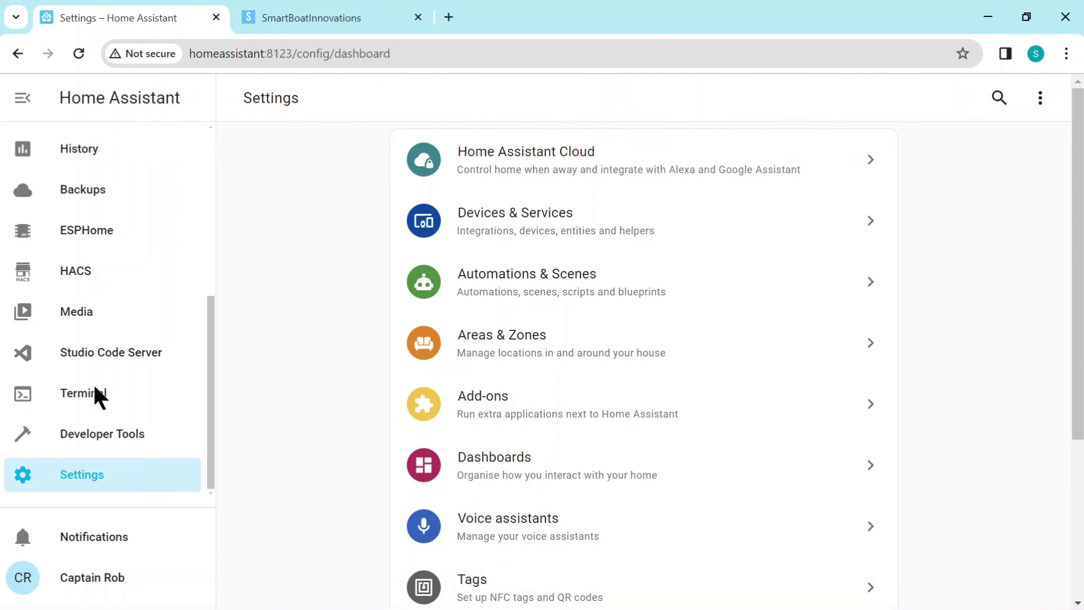
Open the Custom repositories dialog from the HACS Integrations options menu.
click(75, 263)
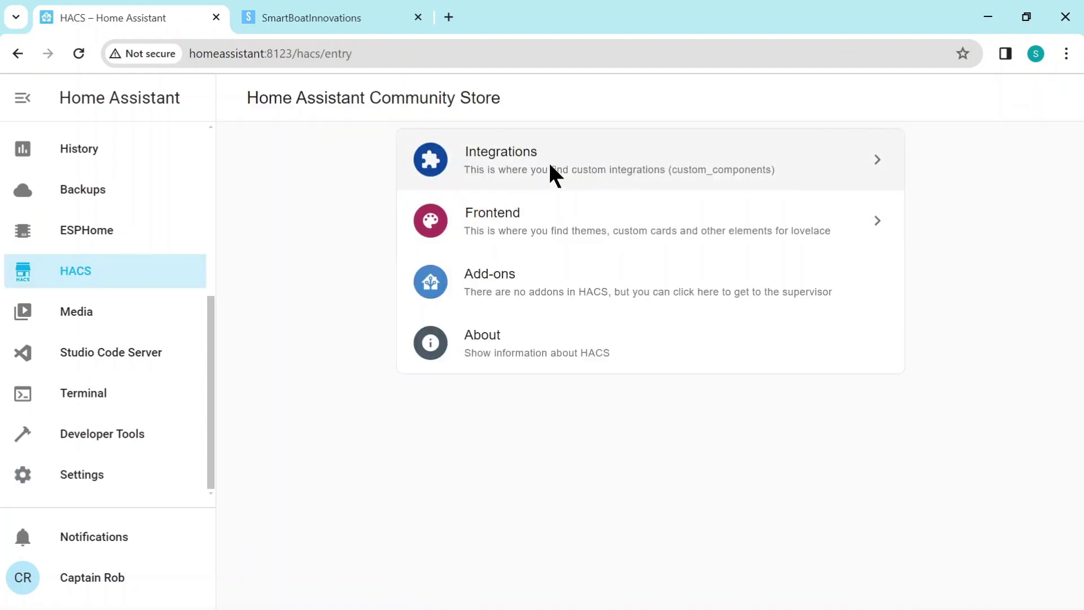
click(552, 161)
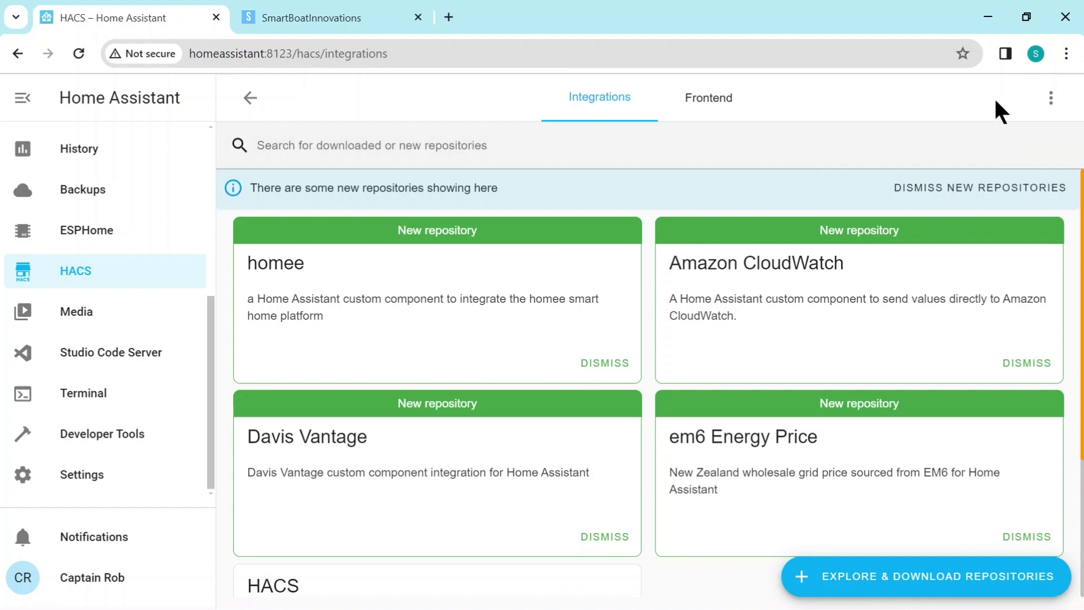
click(1051, 97)
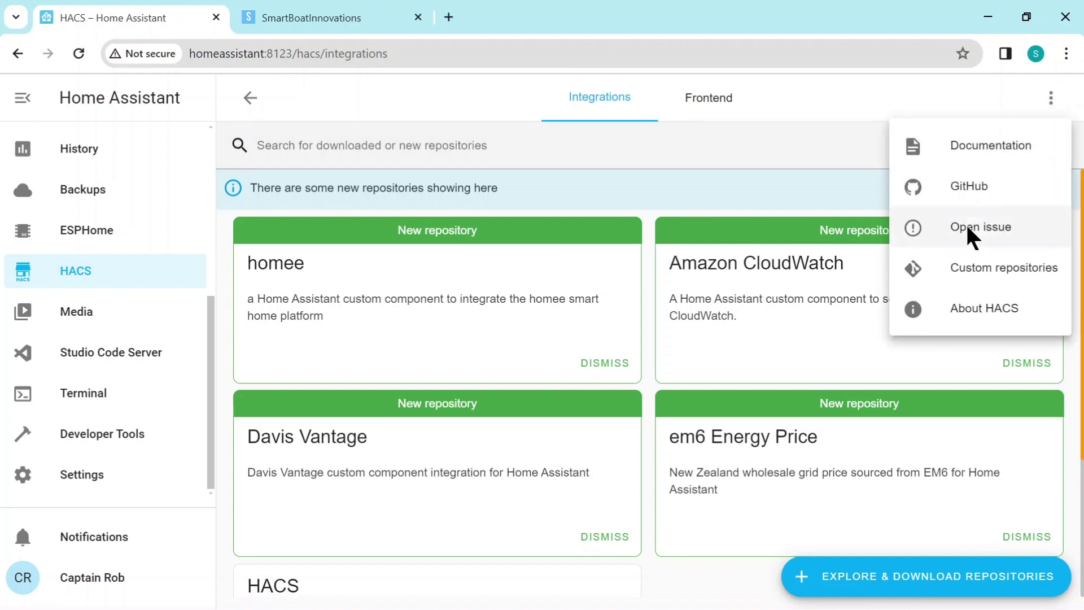
click(975, 275)
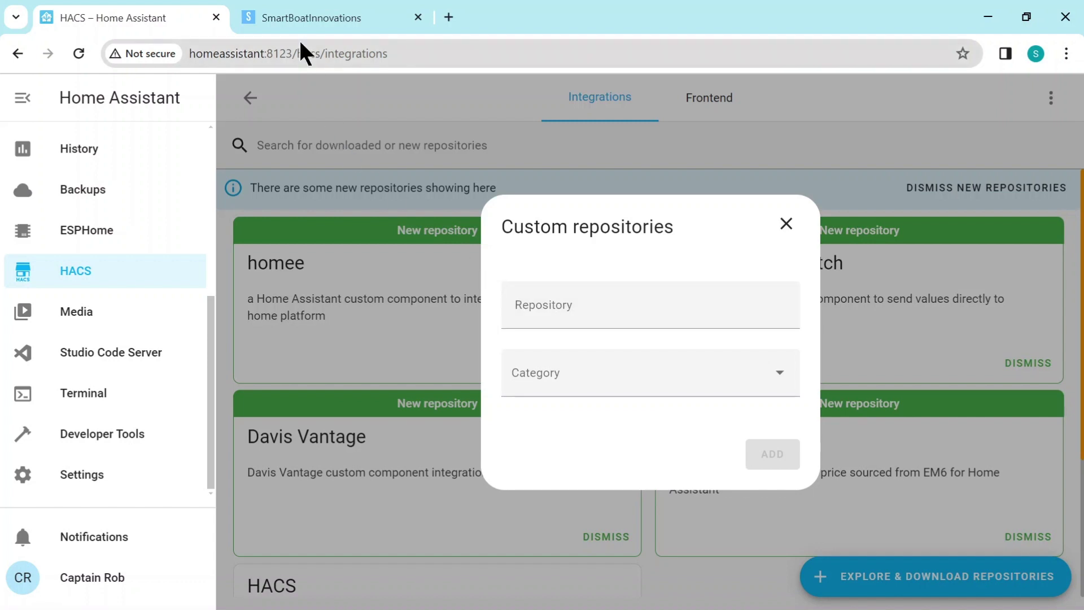
Go from smartboatinnovations.com Code to the Smart 0183 TCP GitHub repository and copy its URL.
click(298, 18)
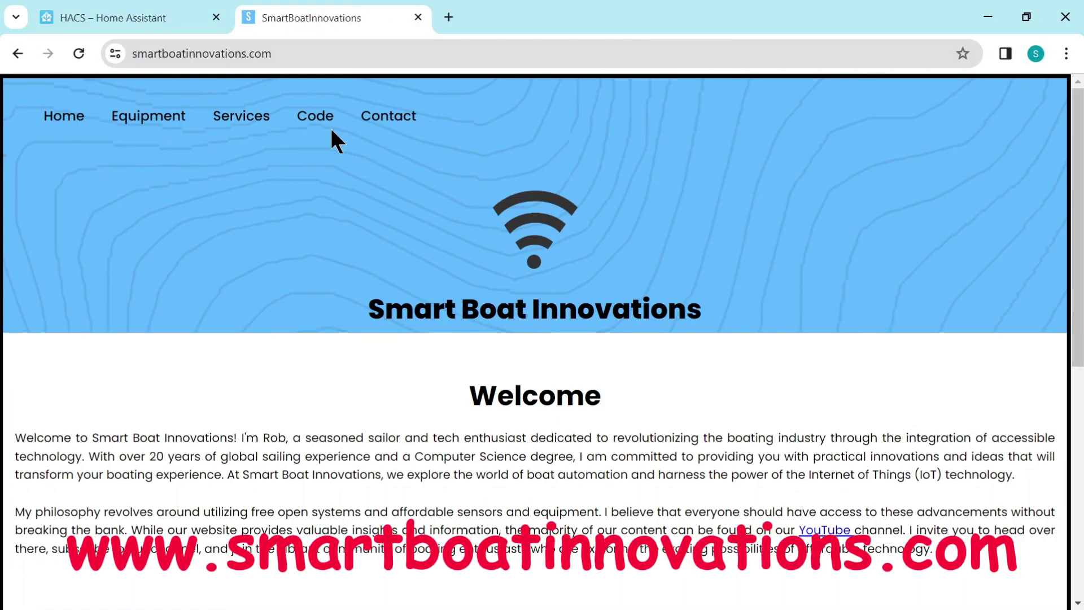
click(314, 116)
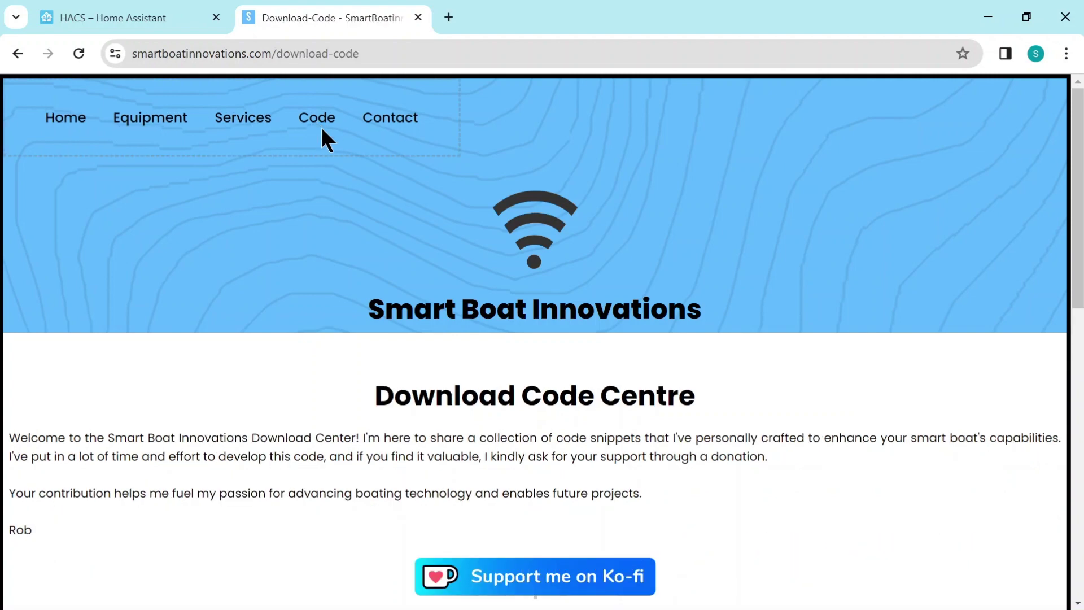
scroll(367, 366, down, 6)
scroll(339, 353, down, 2)
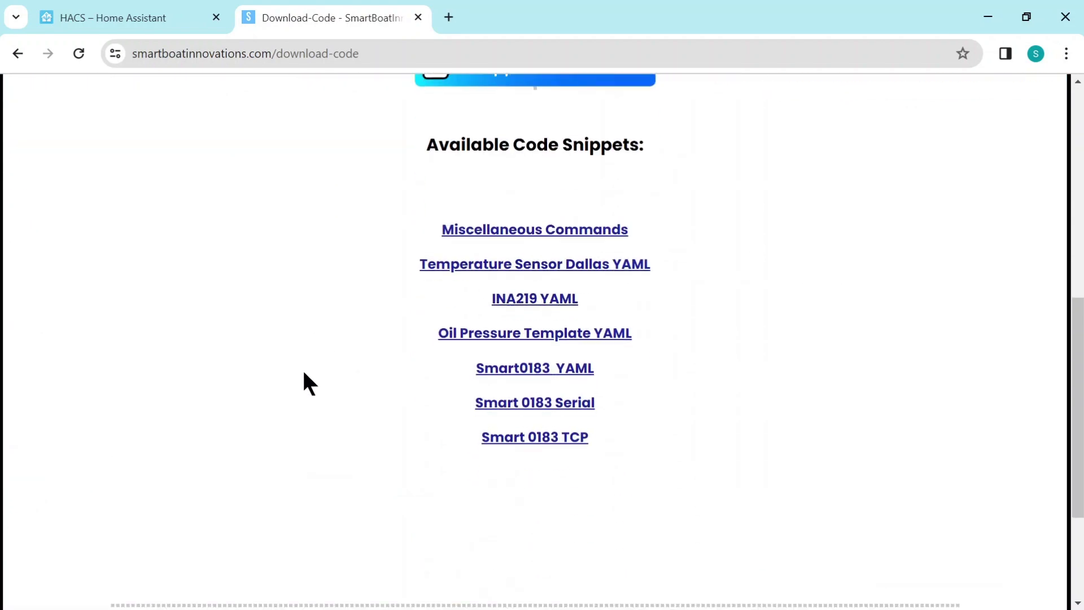
click(545, 439)
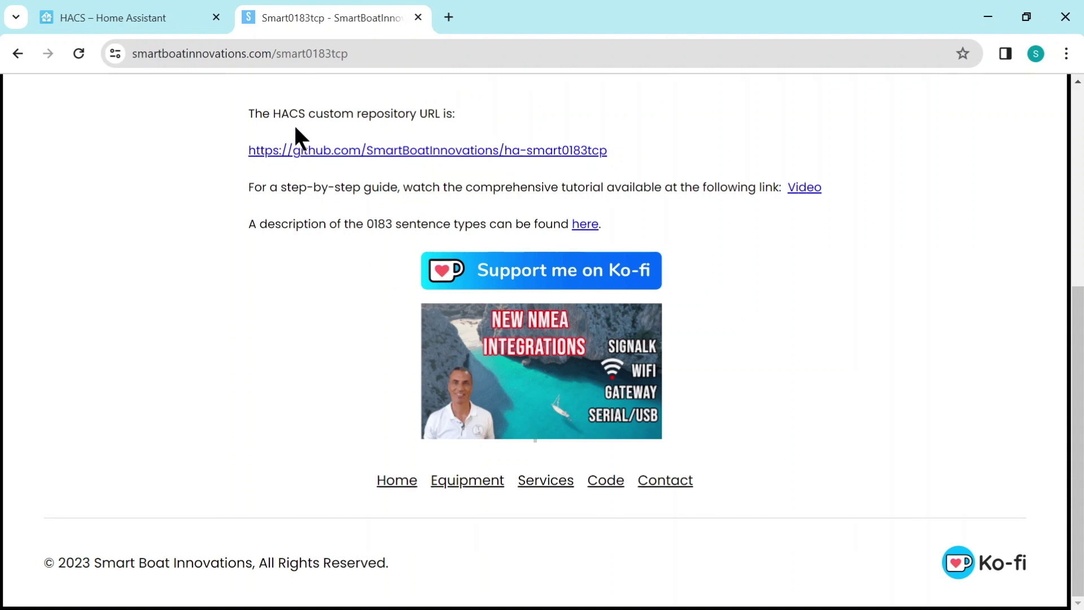
scroll(217, 206, up, 2)
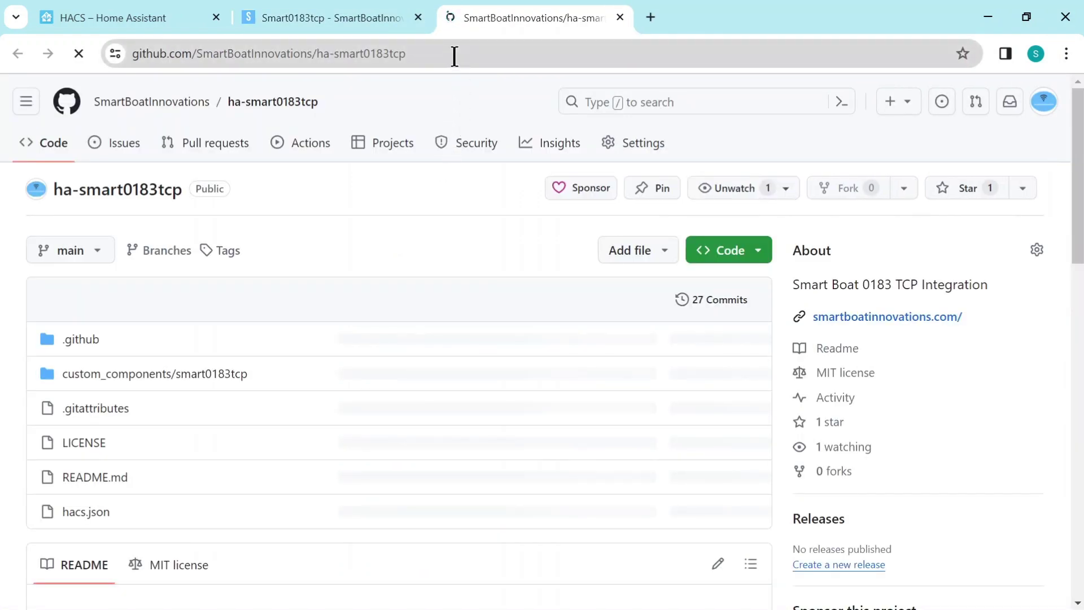
click(453, 54)
key(ctrl+c)
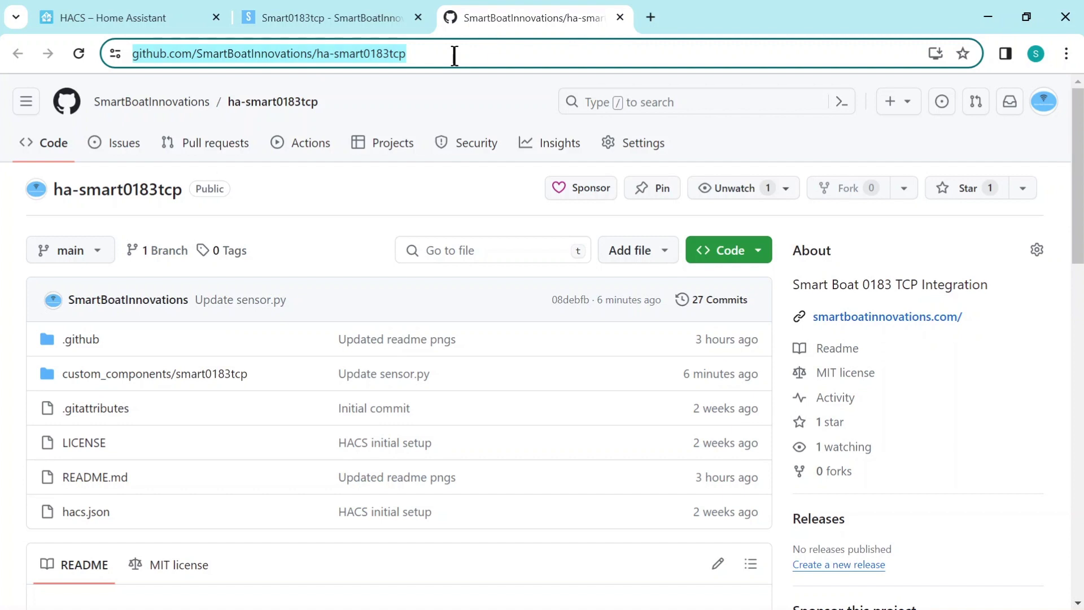
Add the pasted GitHub URL as a custom HACS repository with category Integration.
click(111, 15)
click(573, 296)
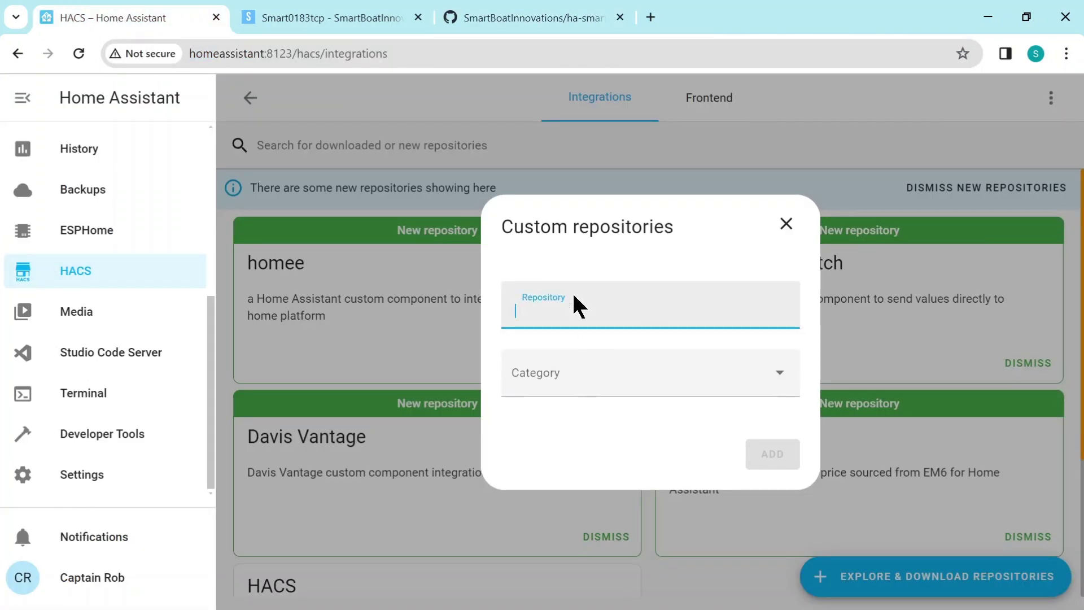
key(ctrl+v)
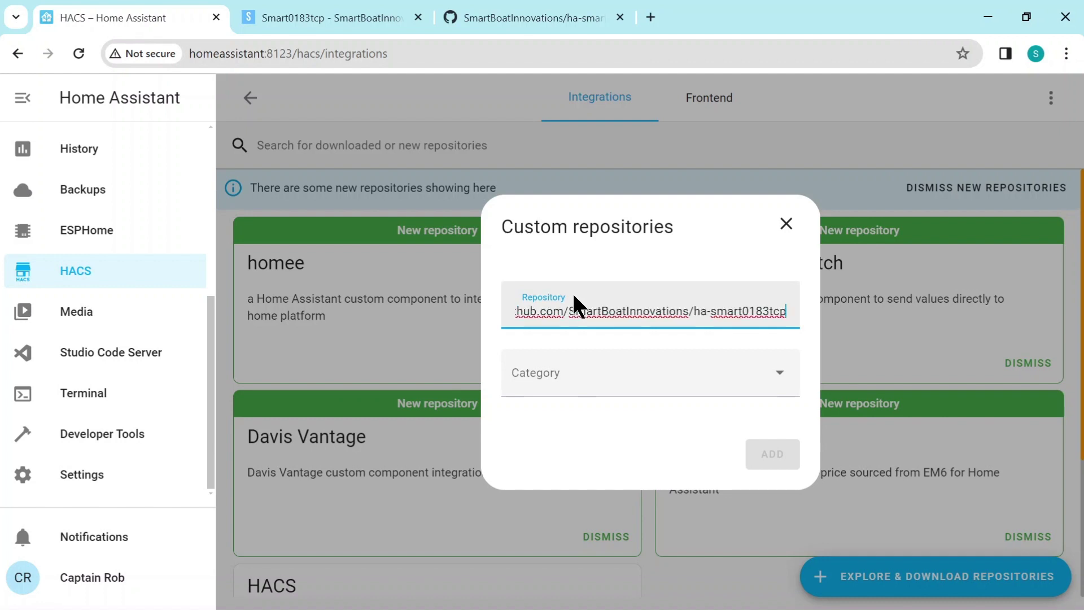
click(636, 368)
click(559, 423)
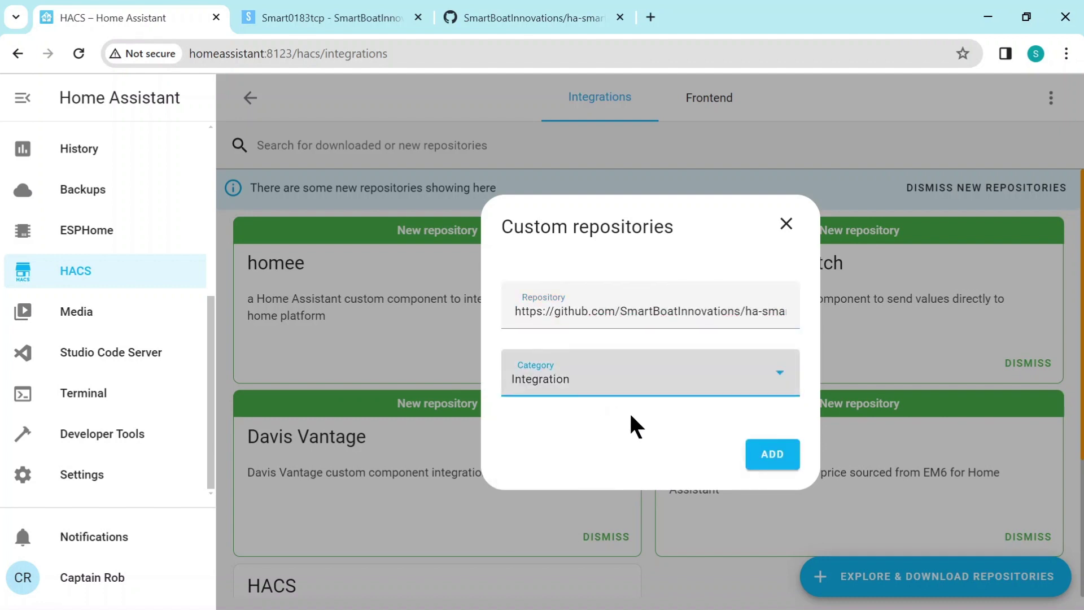
click(771, 451)
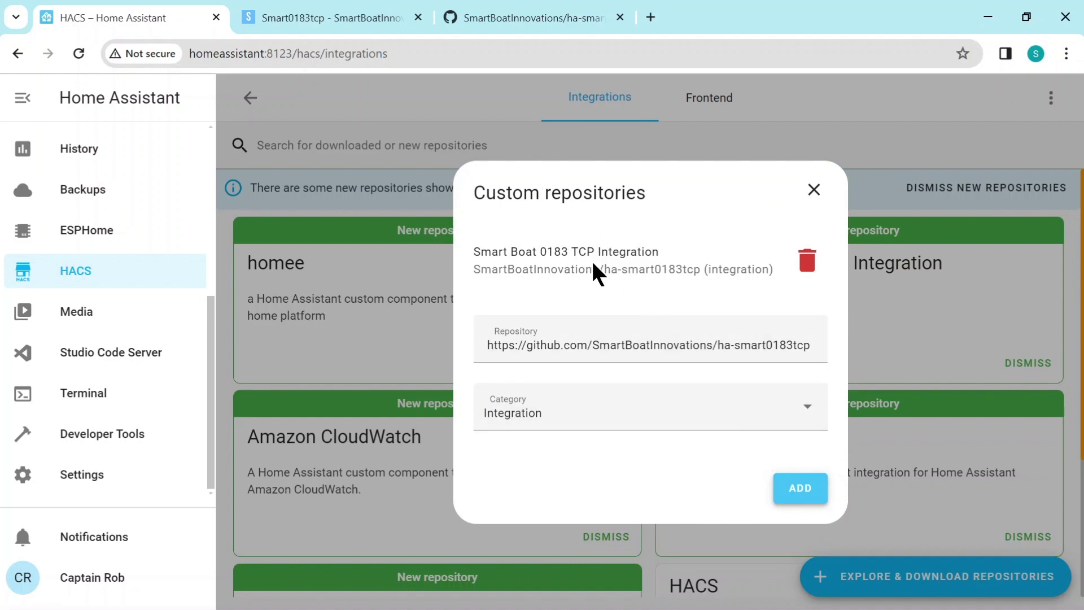
Open the Smart Boat 0183 TCP Integration repository and start its download.
click(621, 254)
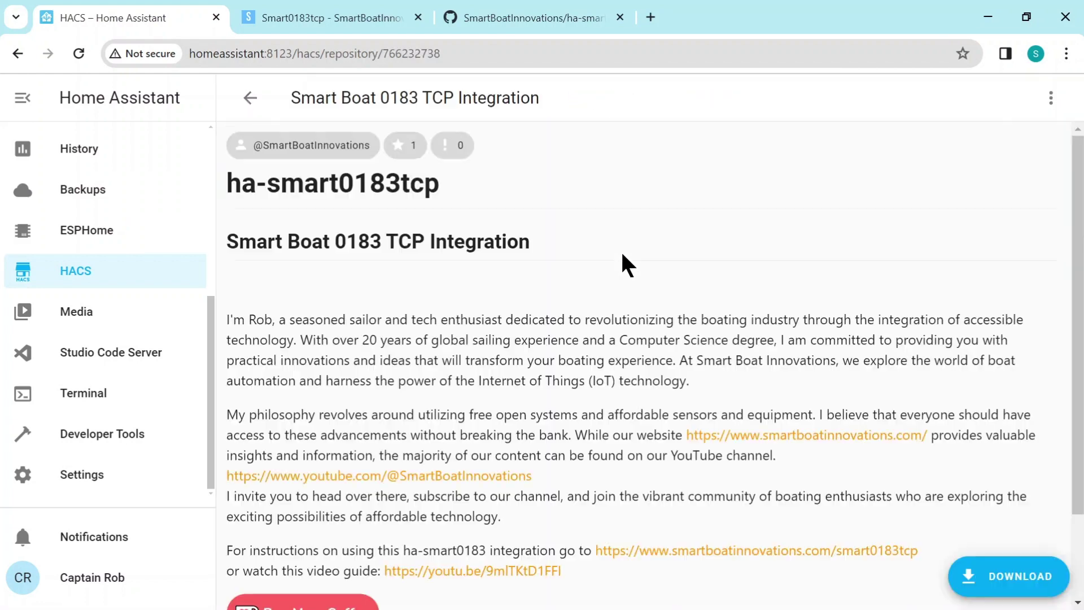
scroll(786, 364, down, 10)
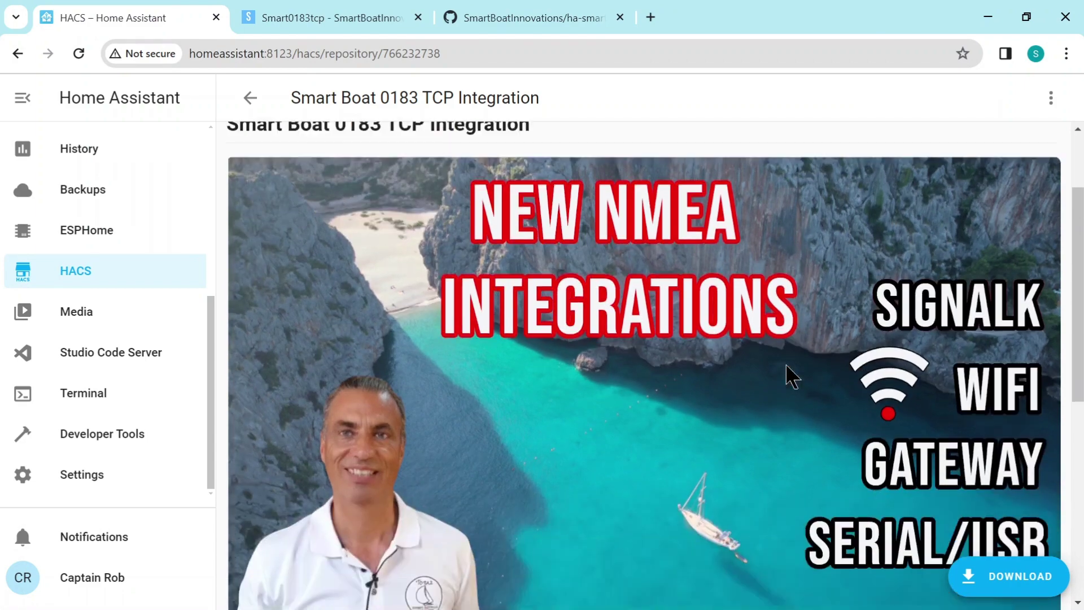
scroll(784, 364, up, 5)
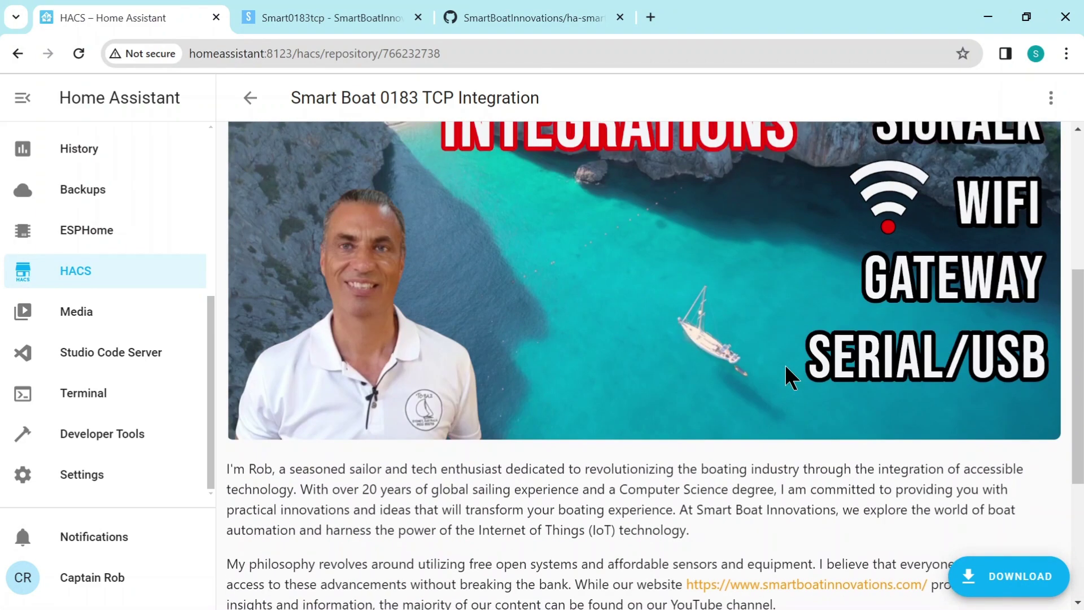
scroll(785, 364, down, 5)
scroll(784, 364, up, 5)
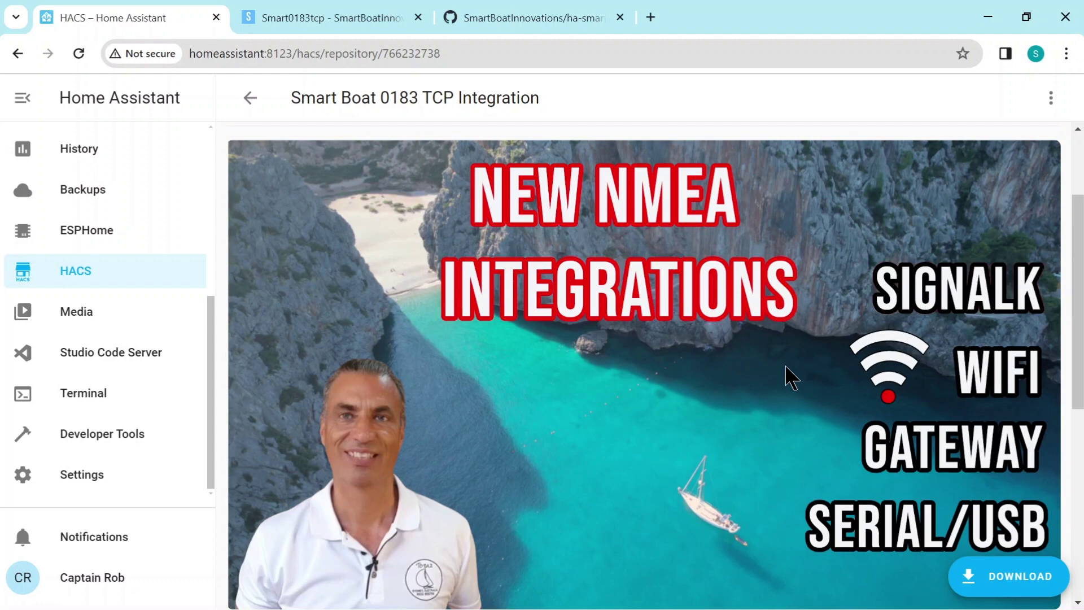
click(1029, 581)
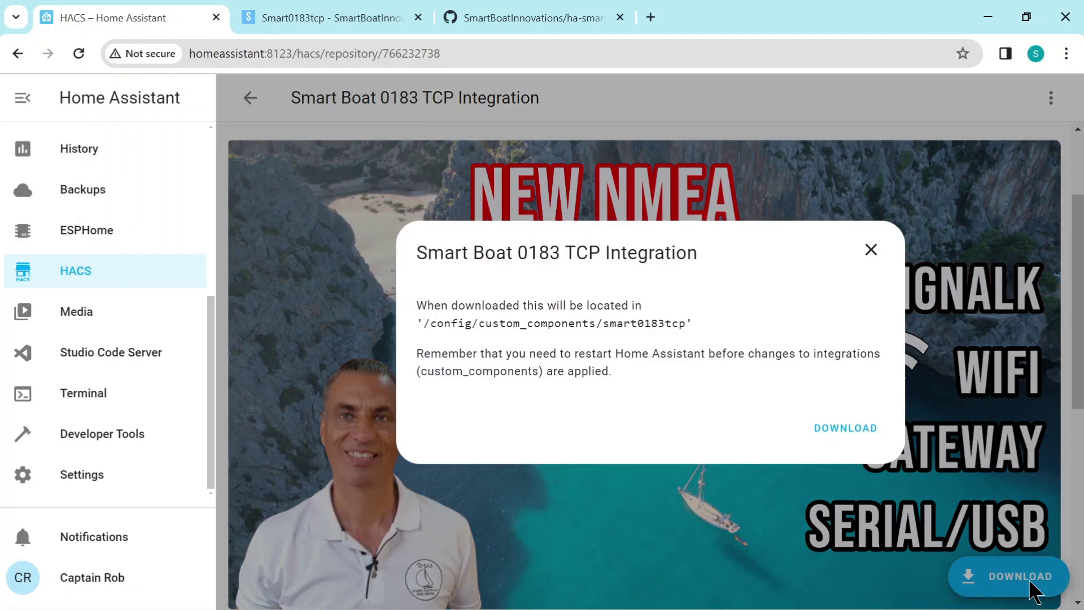
Confirm the Smart Boat 0183 TCP download and return to the HACS integrations list.
click(845, 428)
click(250, 99)
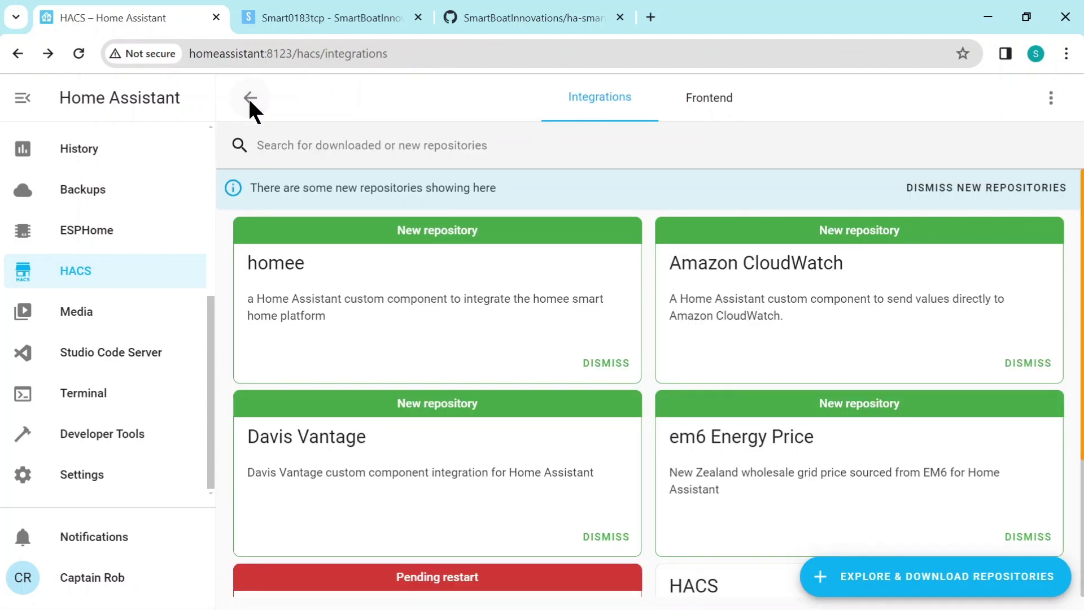
scroll(577, 273, down, 4)
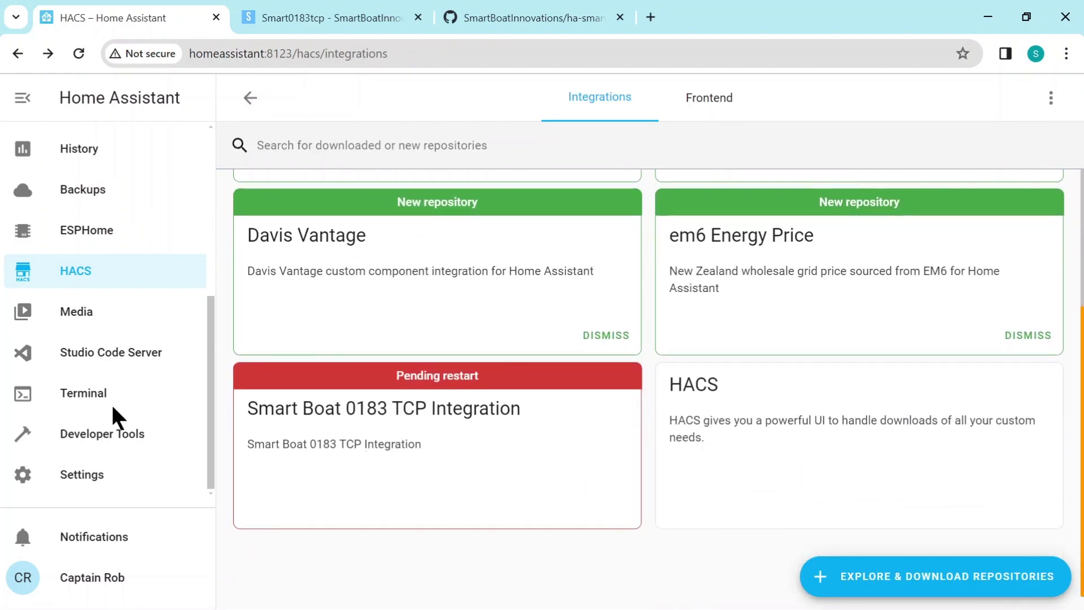
Restart Home Assistant fully from Developer Tools.
click(116, 432)
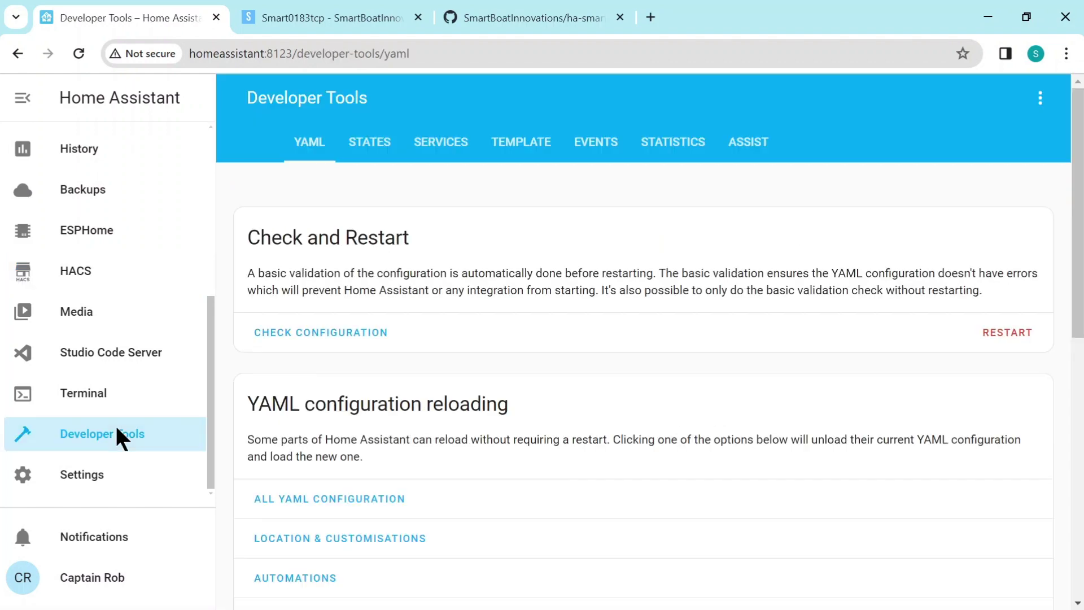
click(1015, 332)
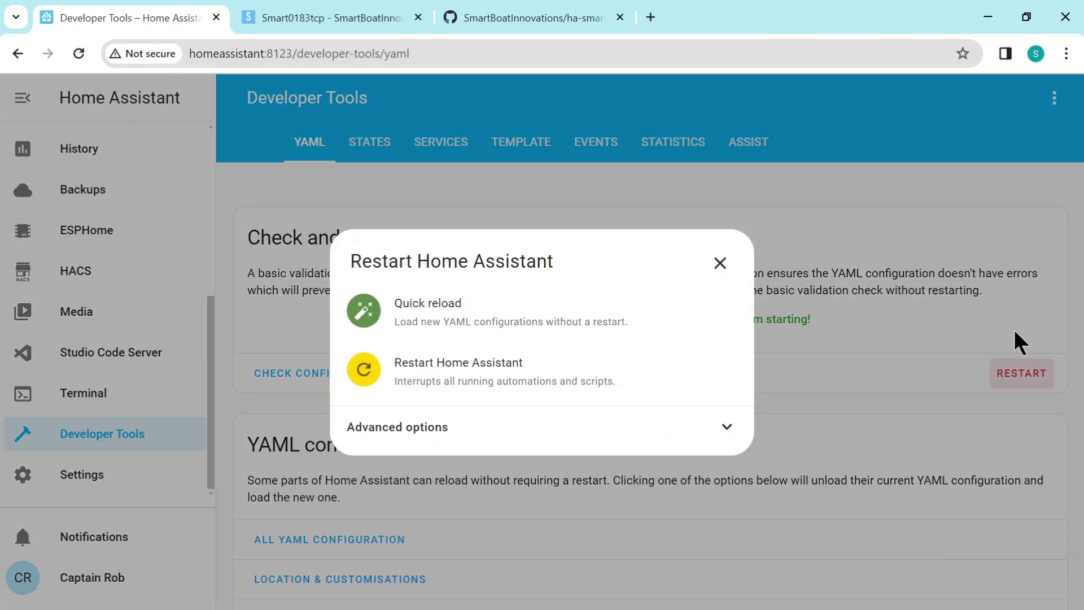
click(459, 368)
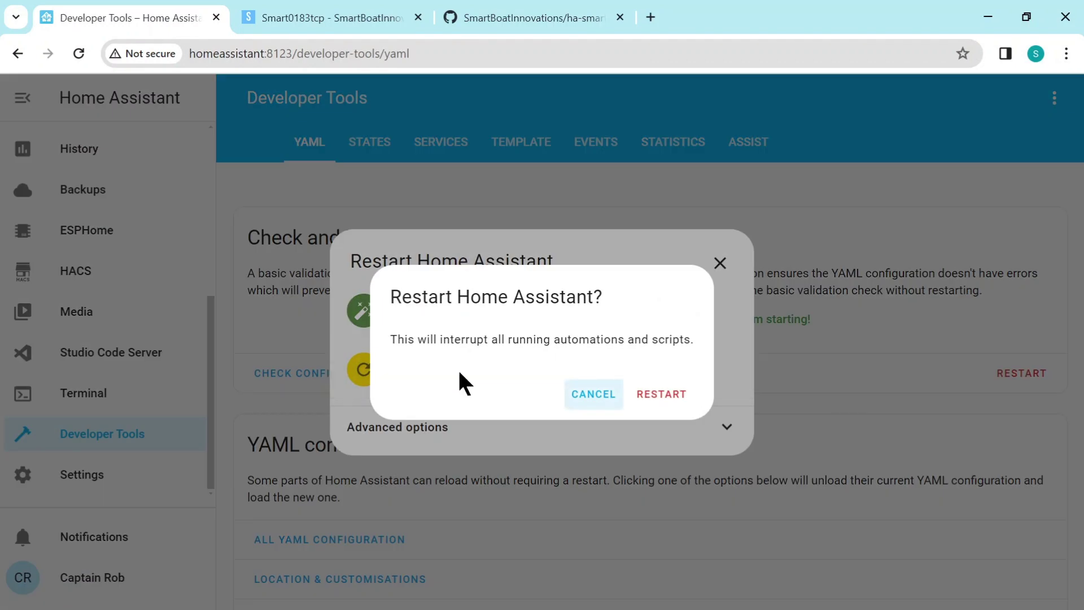
click(647, 391)
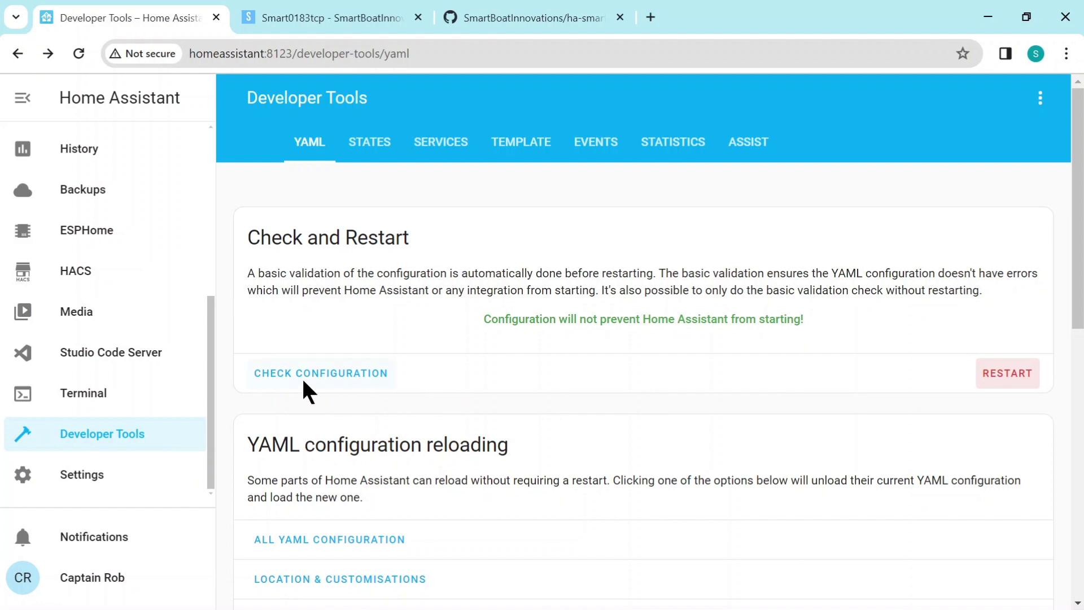
Start adding a new integration, searching '183' and choosing Smart Boat 0183 TCP.
click(95, 483)
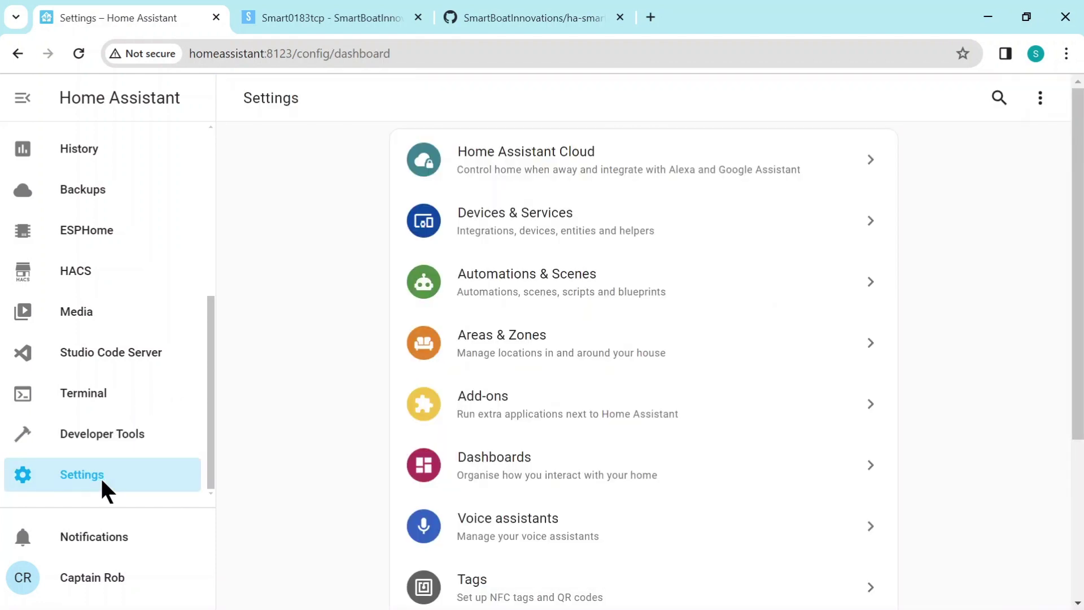
click(536, 234)
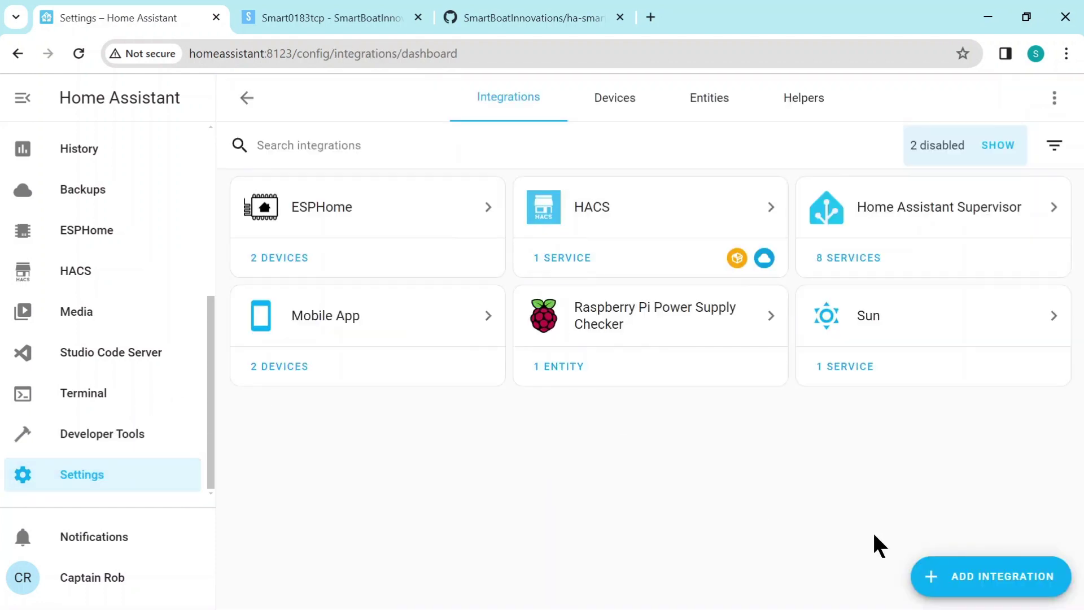
click(968, 562)
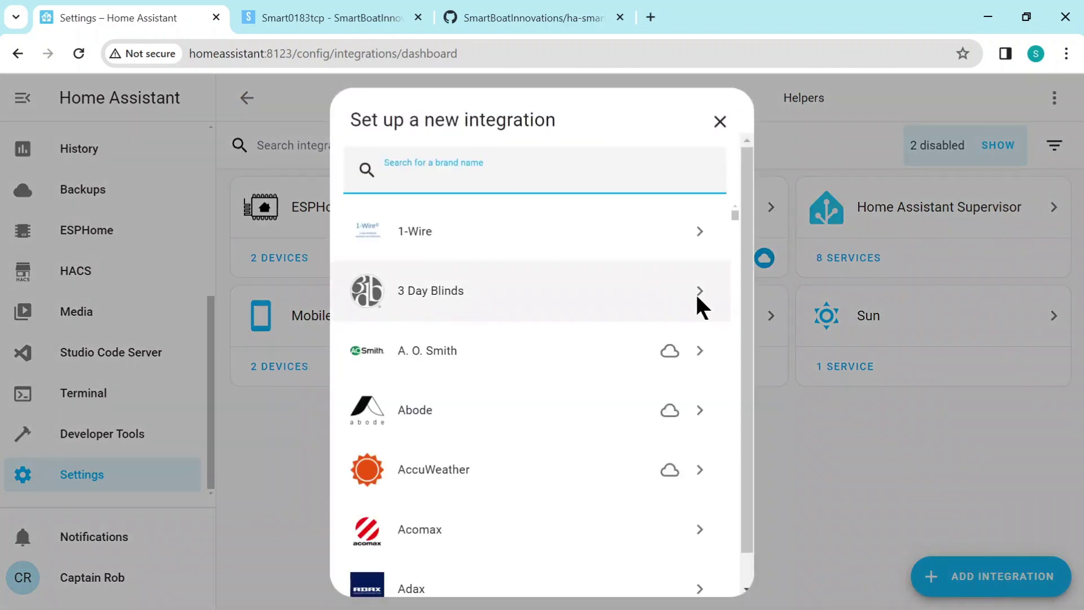
text(183)
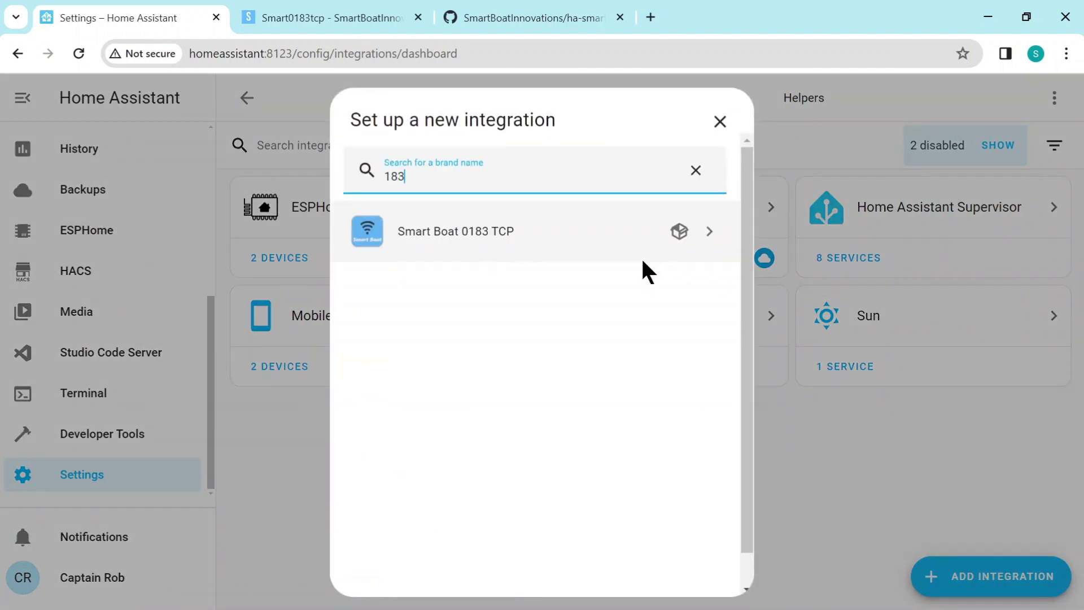
click(464, 231)
Enter device name Signalk, host 192.168.1.152 and port 10110.
click(443, 299)
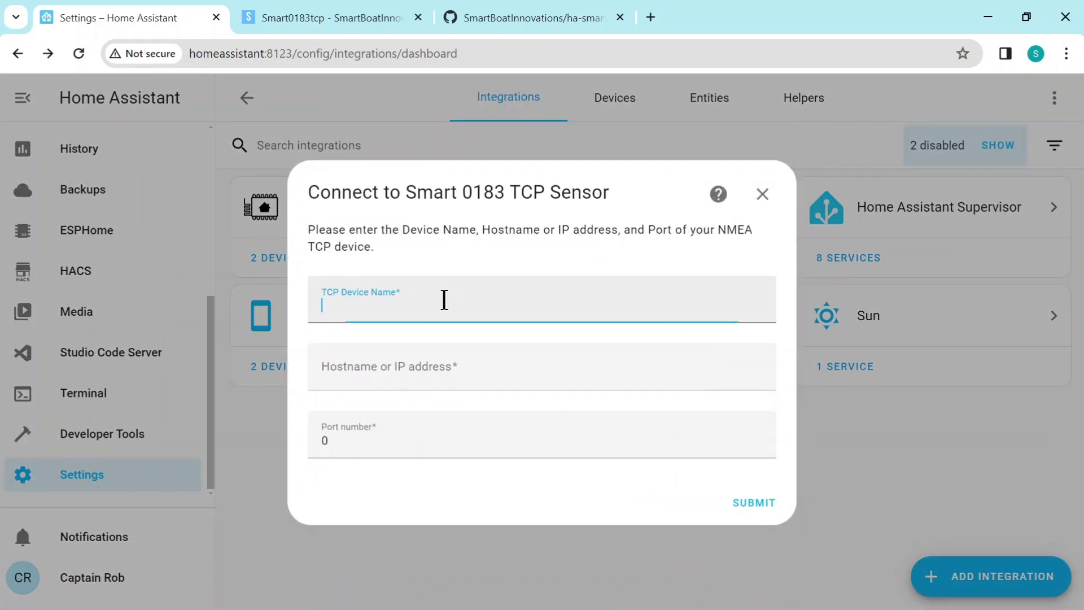
text(Signalk)
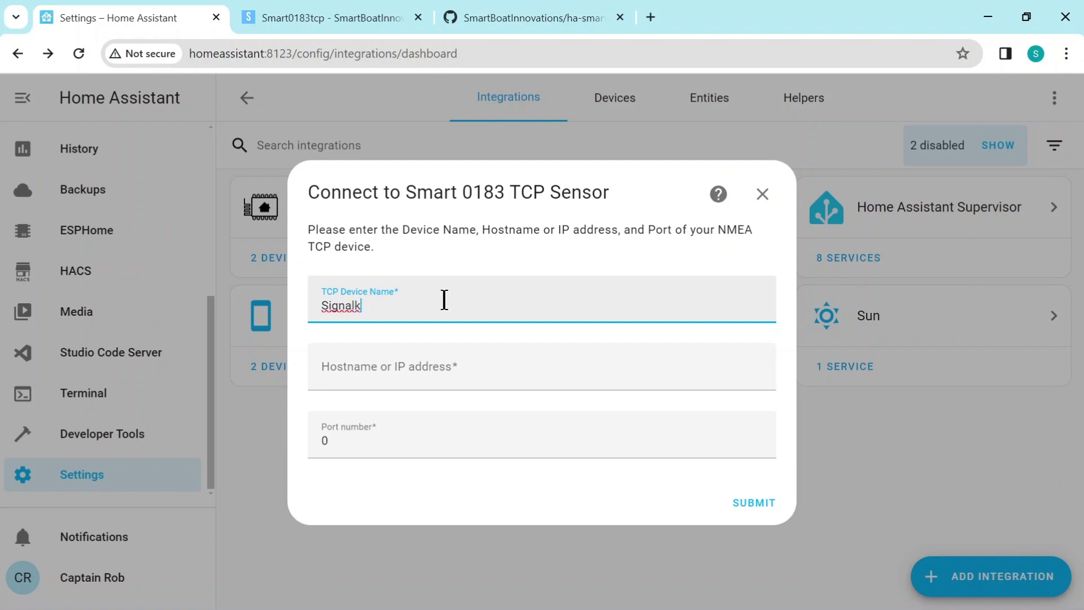
key(Tab)
text(192.168)
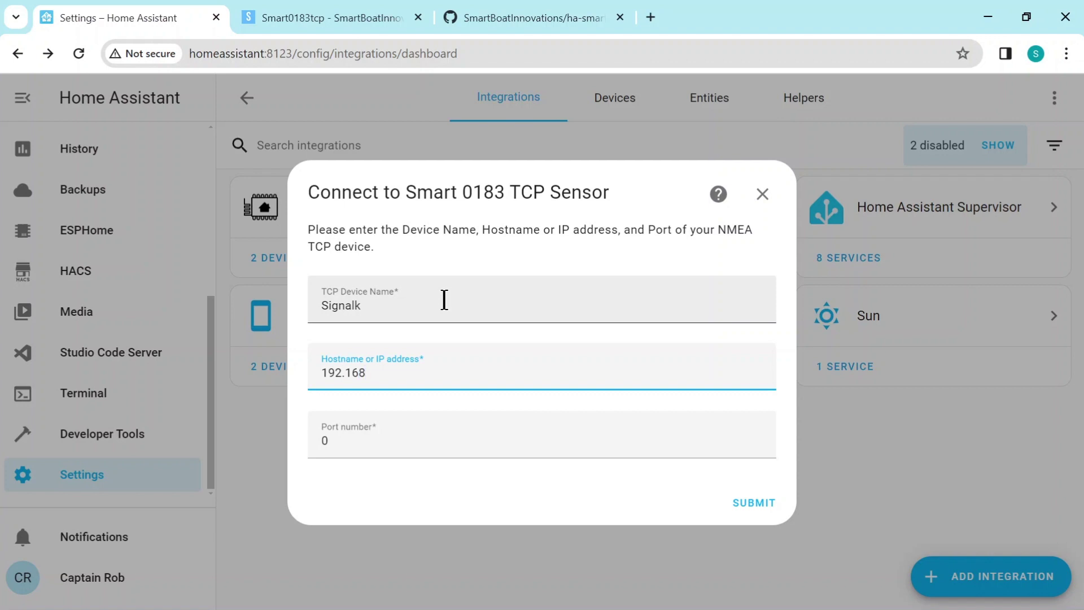
text(.1.152)
key(Tab)
text(1)
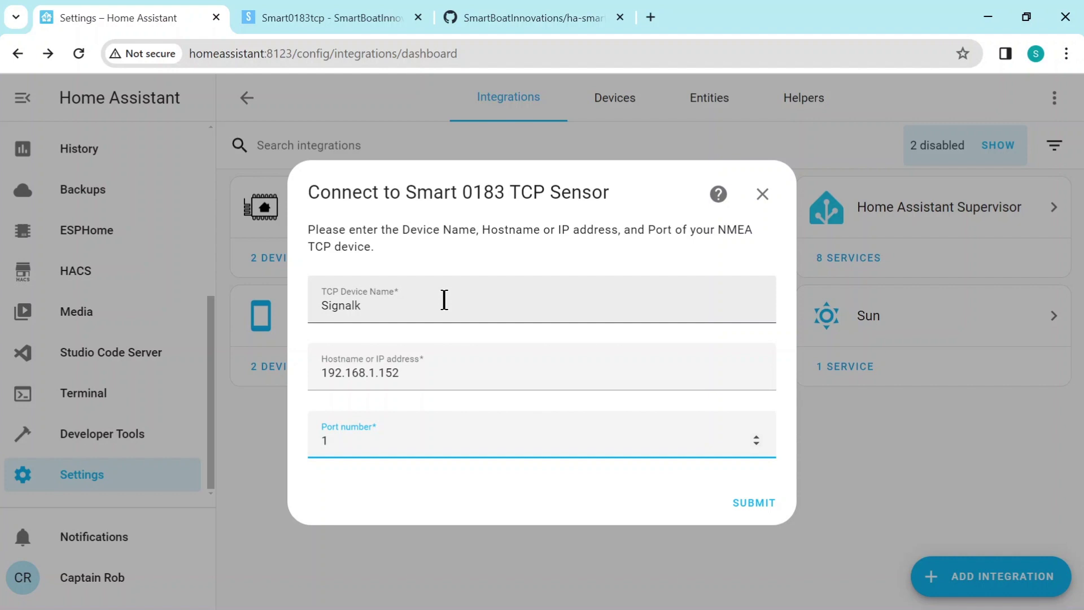
text(0110)
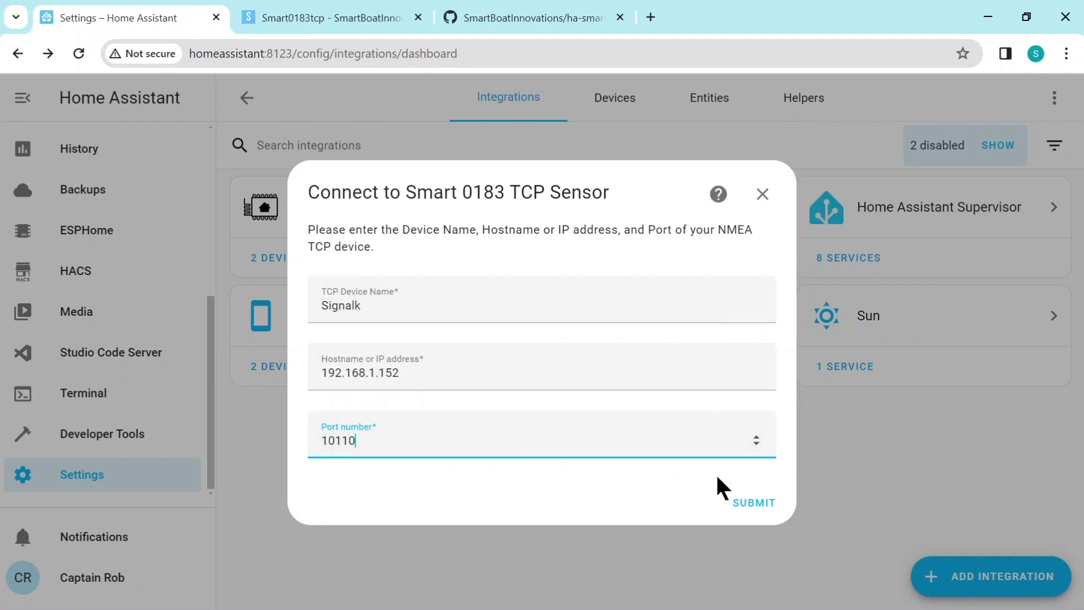
Submit the Signalk connection, review the discovered devices list, and finish setup.
click(755, 500)
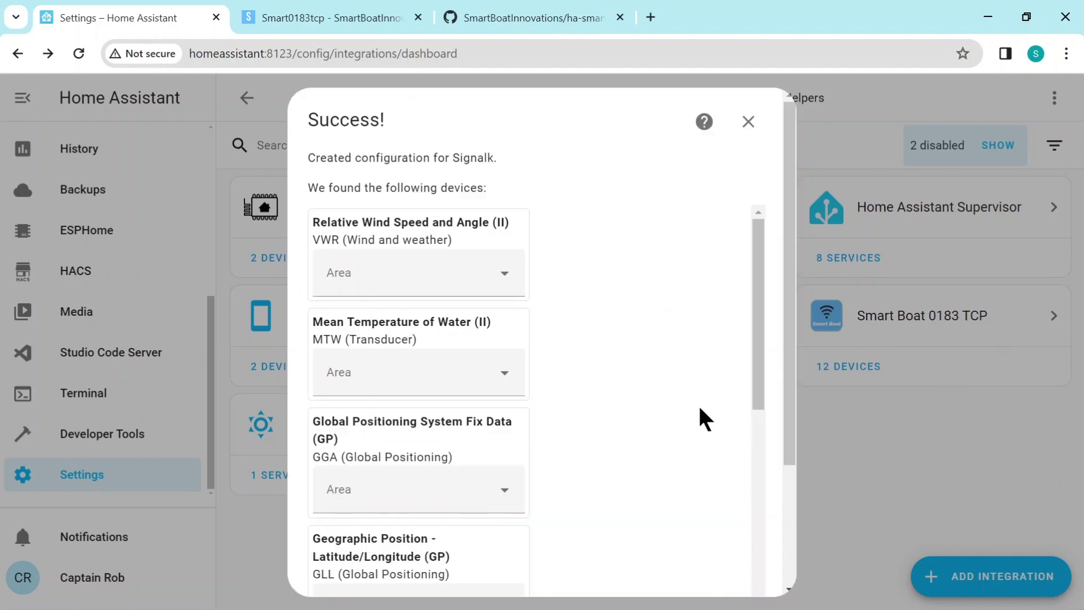
scroll(697, 401, down, 10)
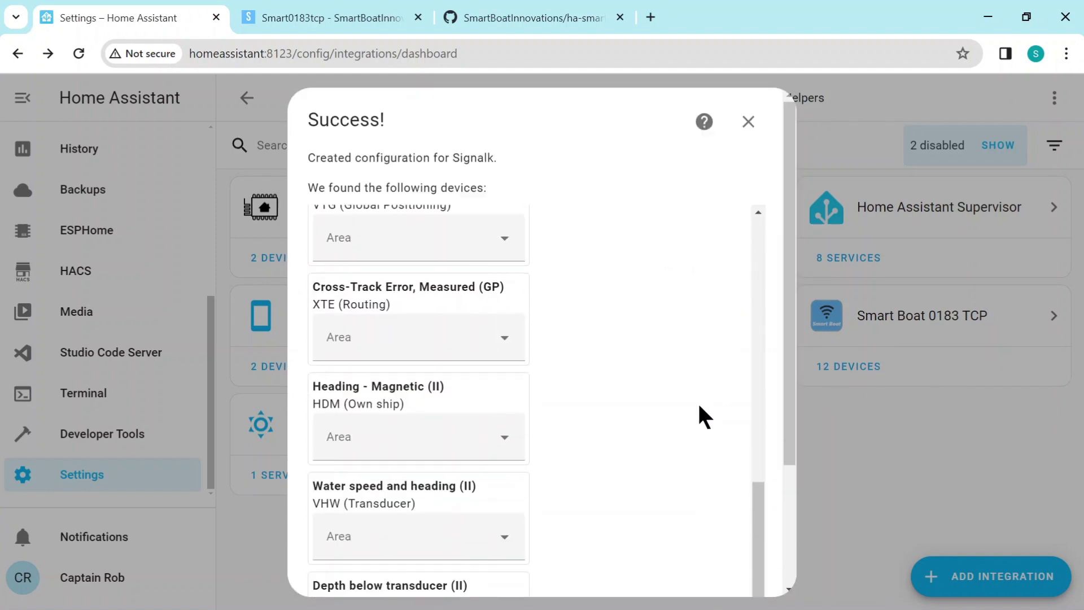
scroll(696, 402, down, 1)
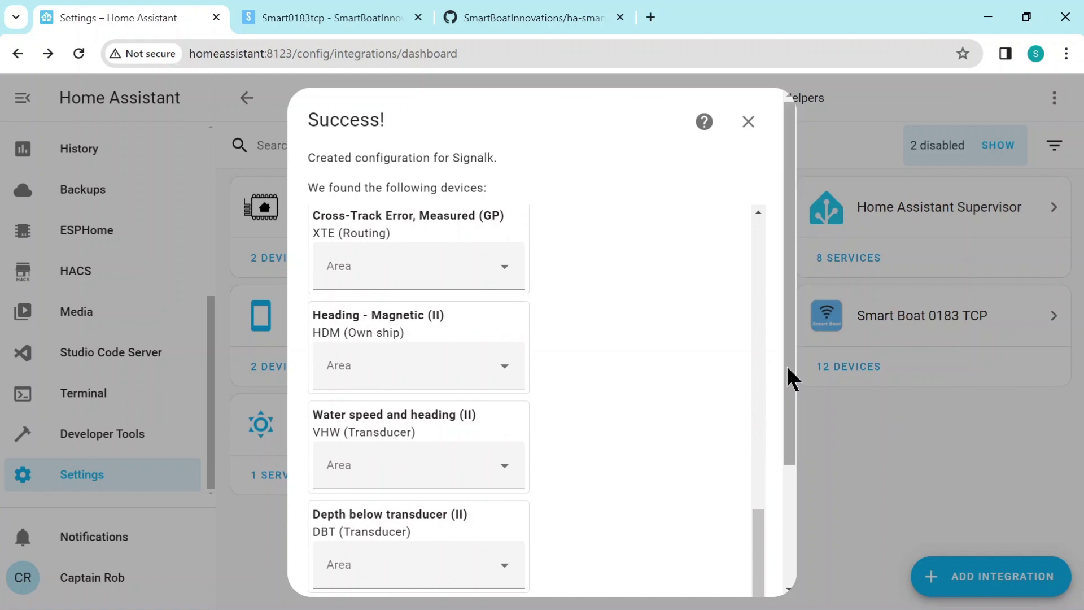
drag(787, 367, 787, 596)
click(743, 571)
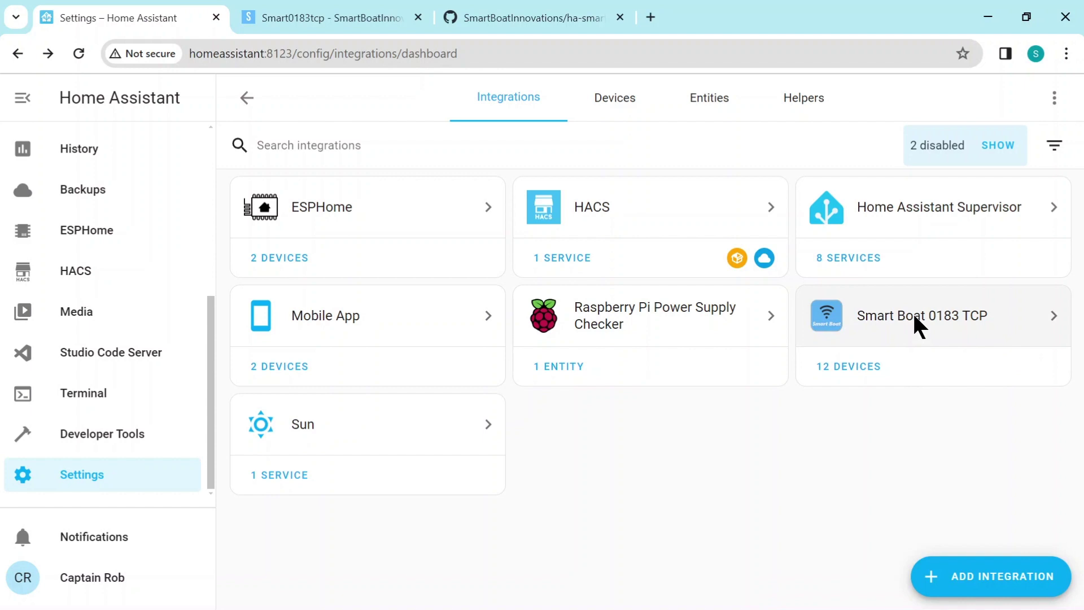
Open Smart Boat 0183 TCP's 12 devices and browse the NMEA devices like BOD, HDM, VWR.
click(914, 313)
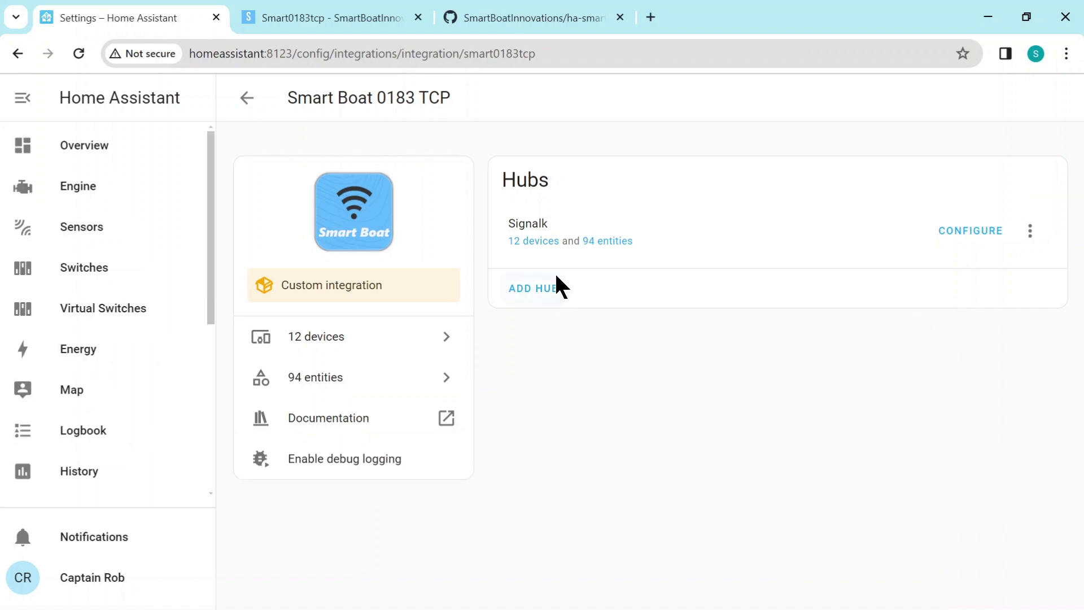
click(541, 241)
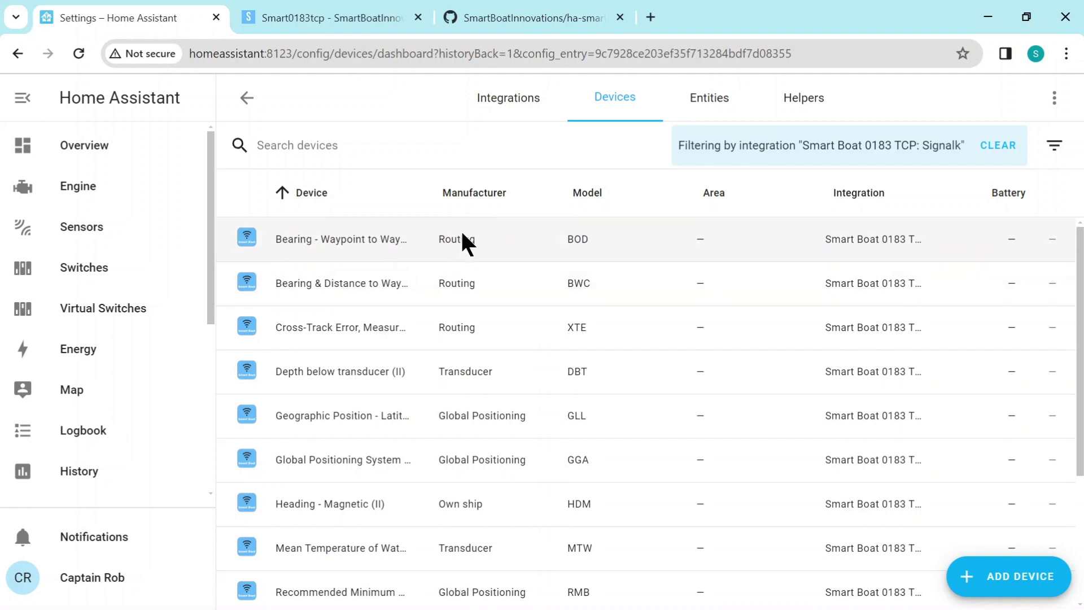
scroll(514, 327, down, 2)
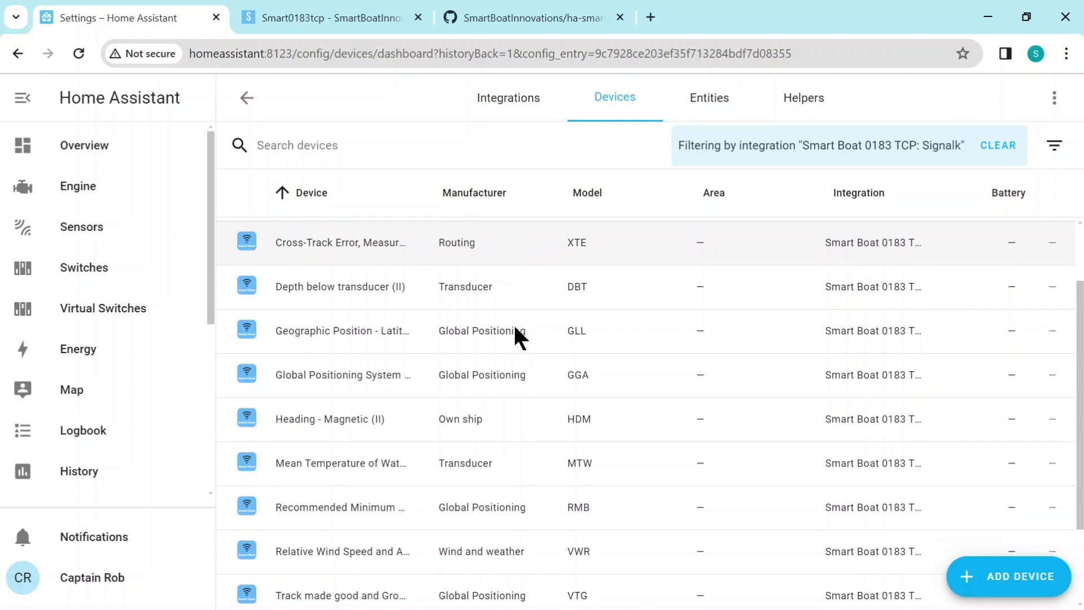
scroll(505, 372, down, 2)
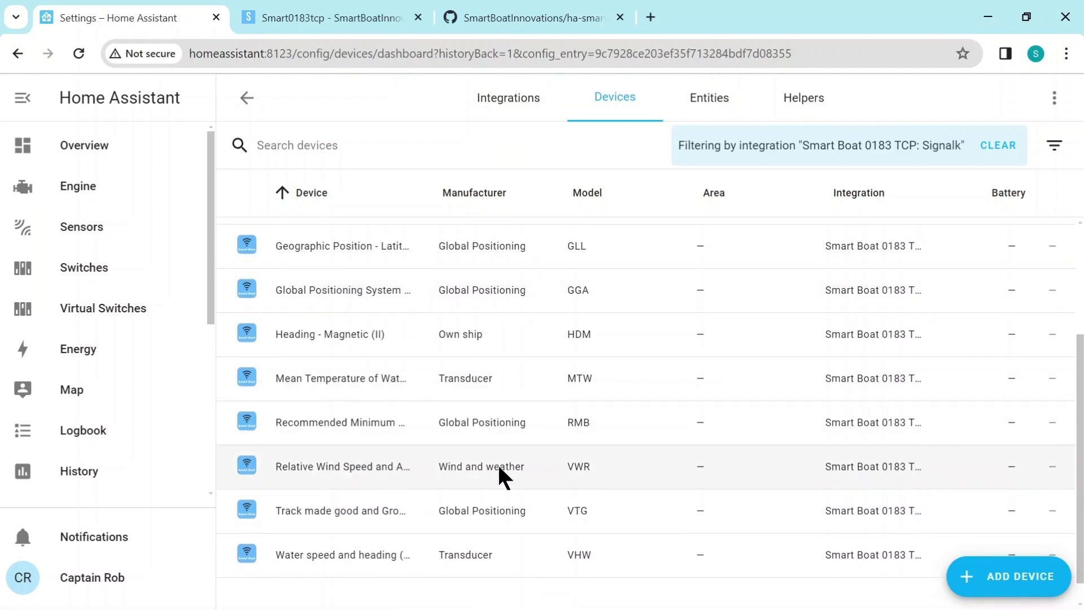
scroll(499, 489, up, 3)
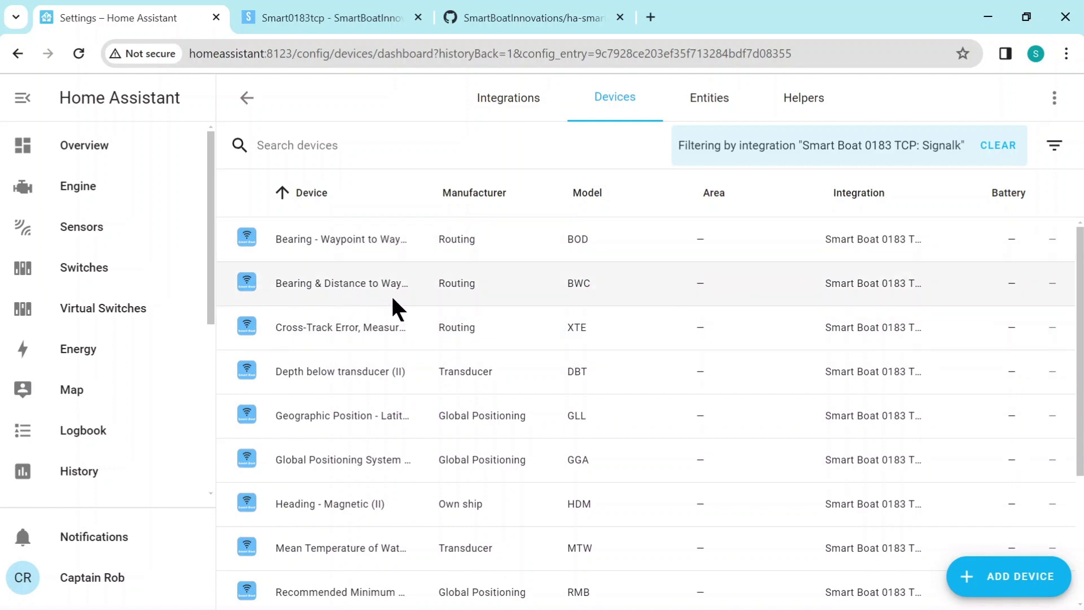
scroll(394, 300, down, 2)
scroll(394, 301, down, 2)
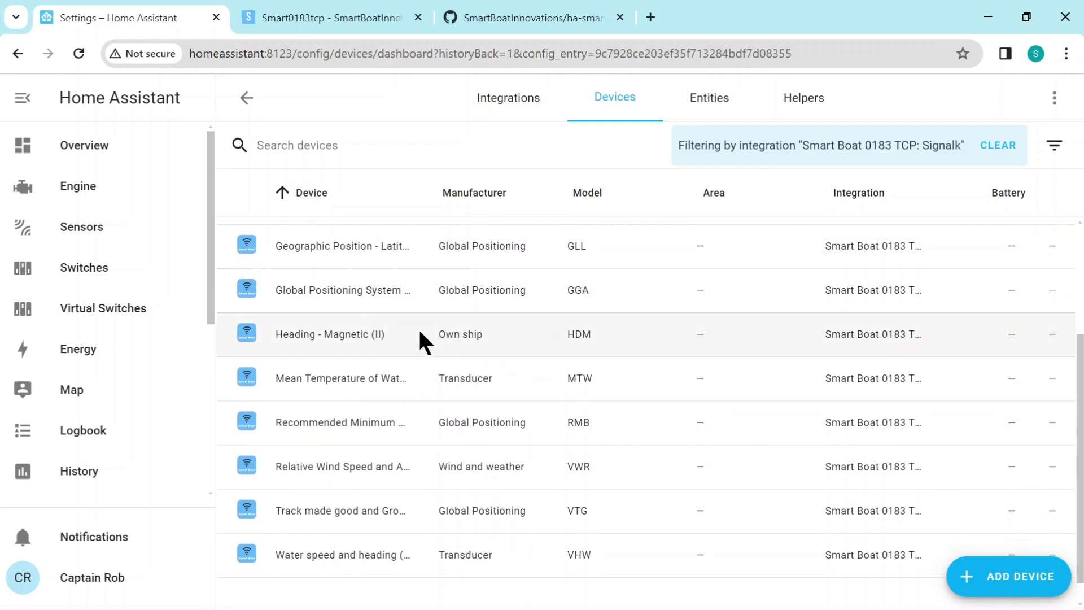
scroll(580, 333, up, 3)
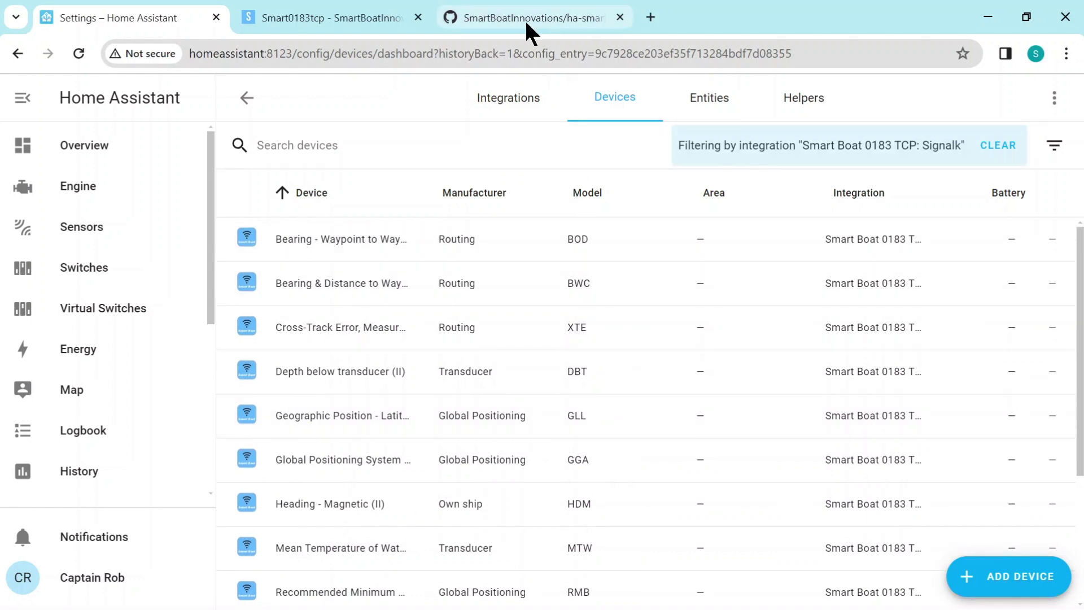
Glance at the Smart 0183 TCP configuration page, then return to the Home Assistant devices list.
click(346, 21)
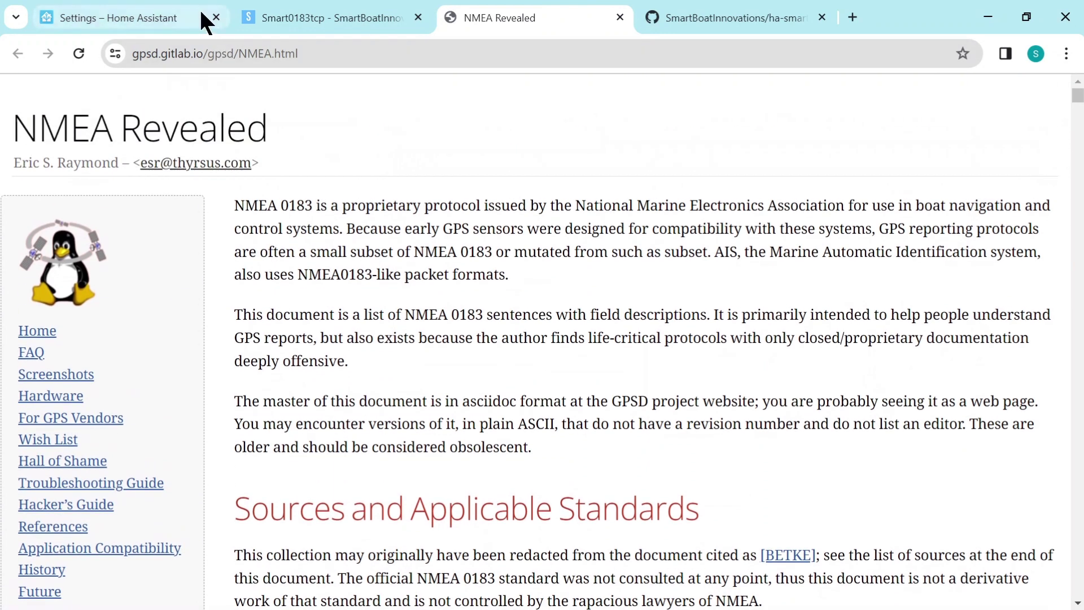
click(154, 13)
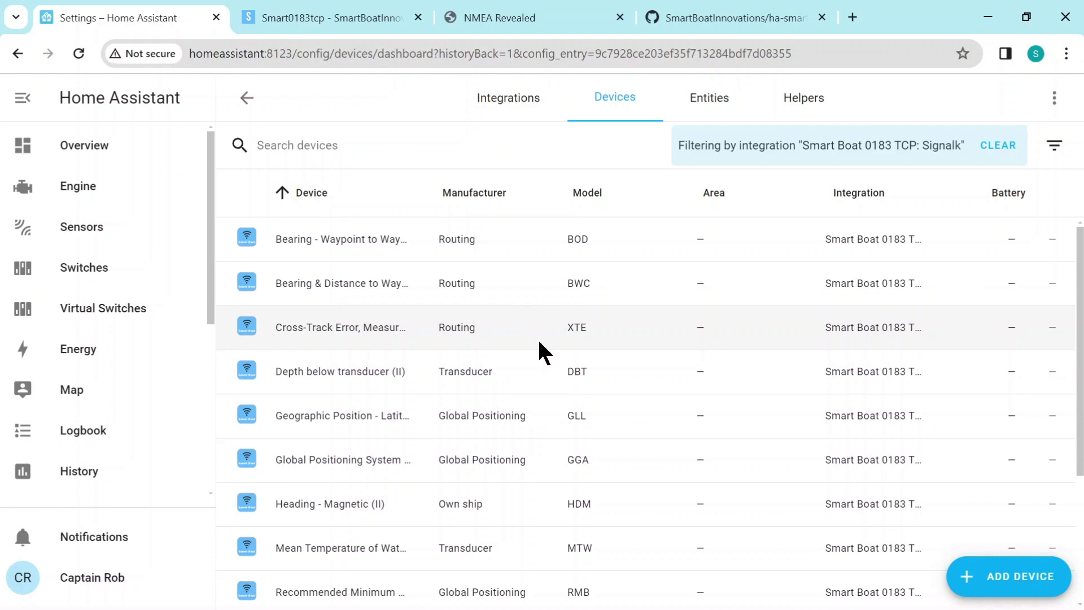
scroll(559, 361, down, 2)
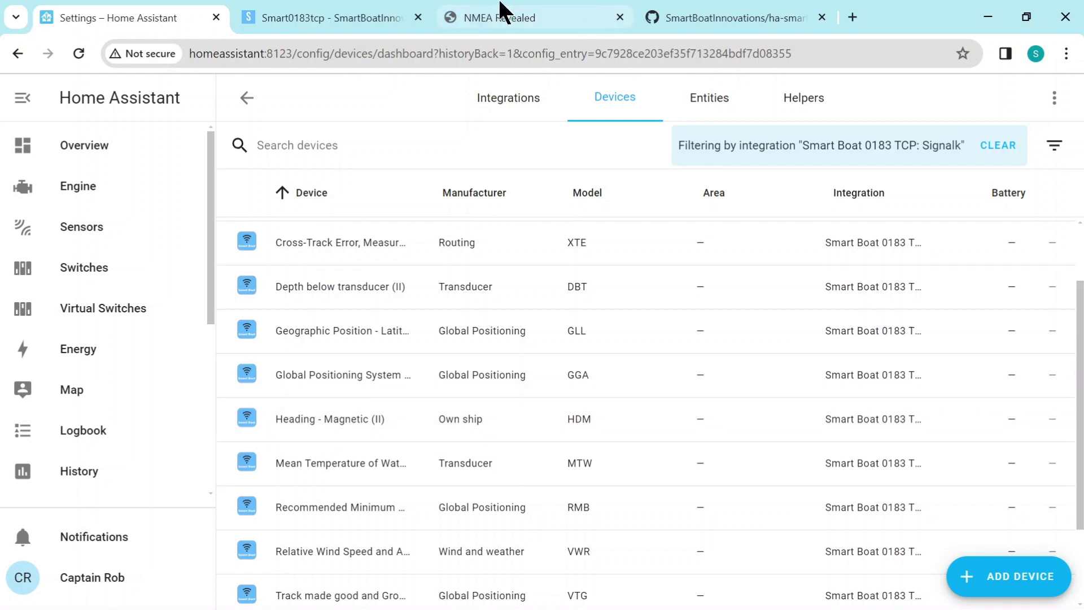
Find the HDM – Heading – Magnetic section on NMEA Revealed, then go back to Home Assistant.
click(547, 14)
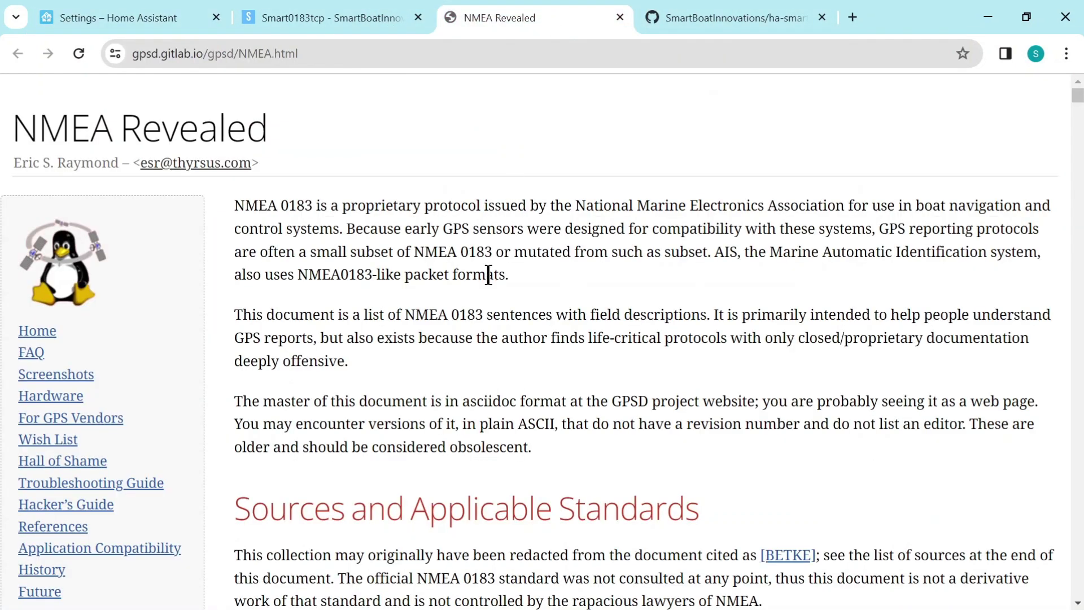
key(ctrl+f)
text(HDM)
click(930, 90)
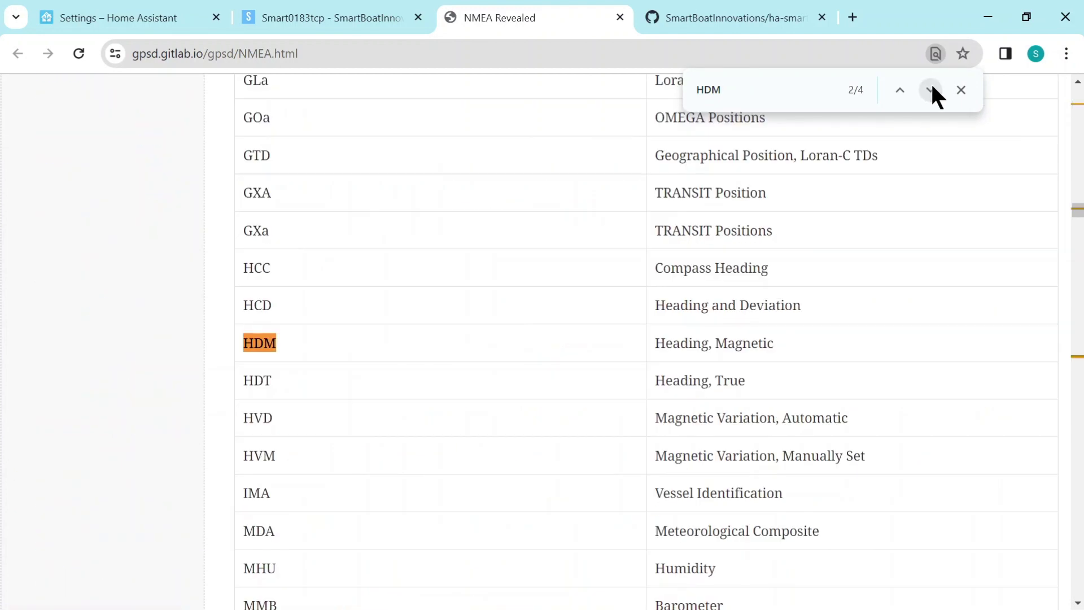
click(930, 90)
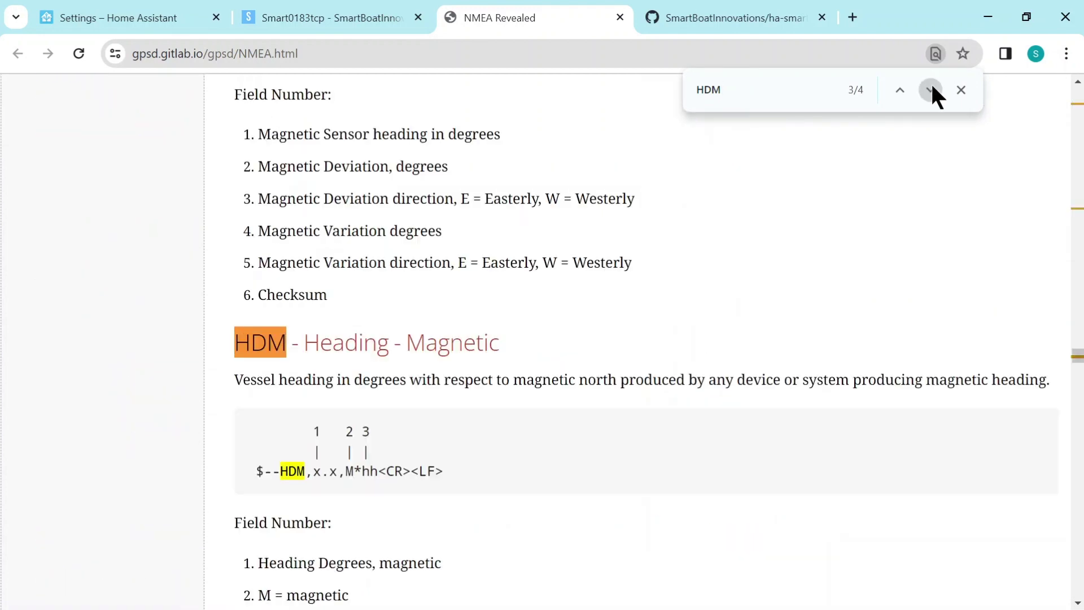
scroll(605, 544, down, 1)
scroll(605, 537, down, 1)
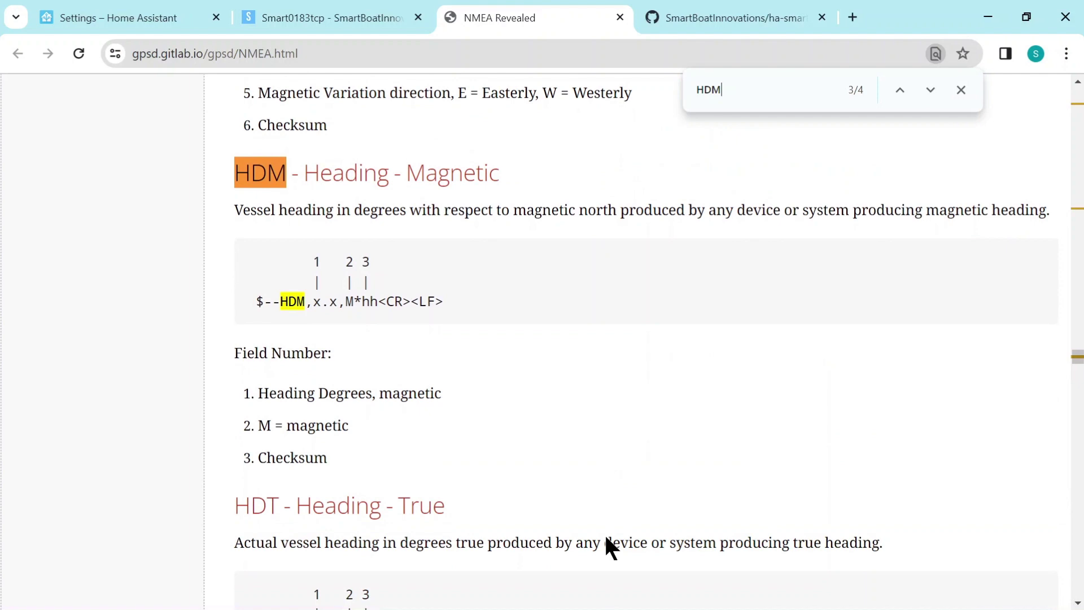
scroll(605, 538, up, 1)
scroll(606, 538, down, 1)
click(116, 22)
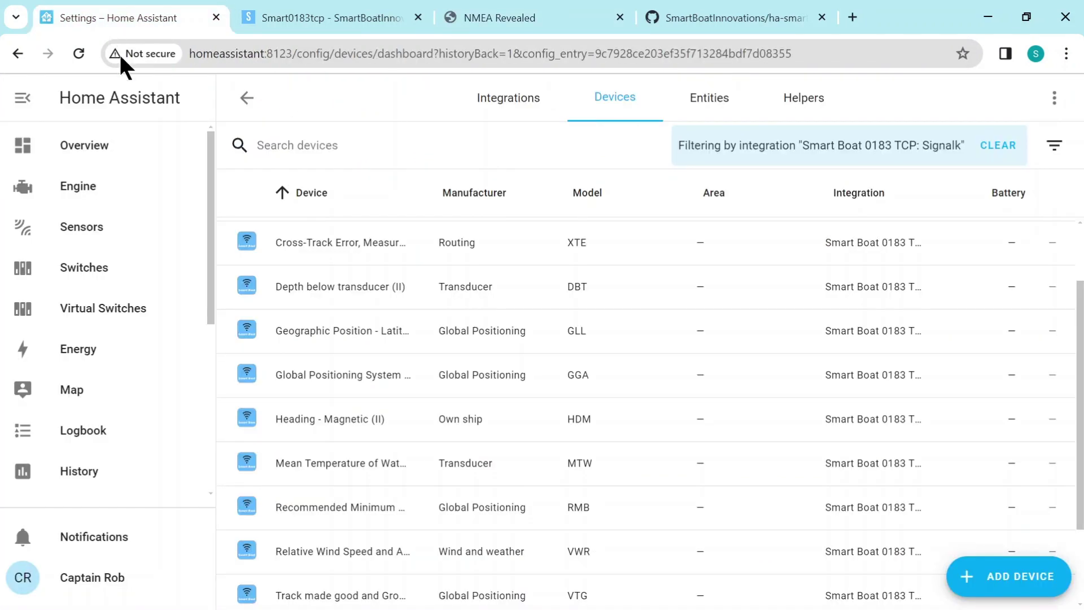
Inspect the Heading - Magnetic (II) device's 183° magnetic heading sensor and its entity settings.
click(363, 416)
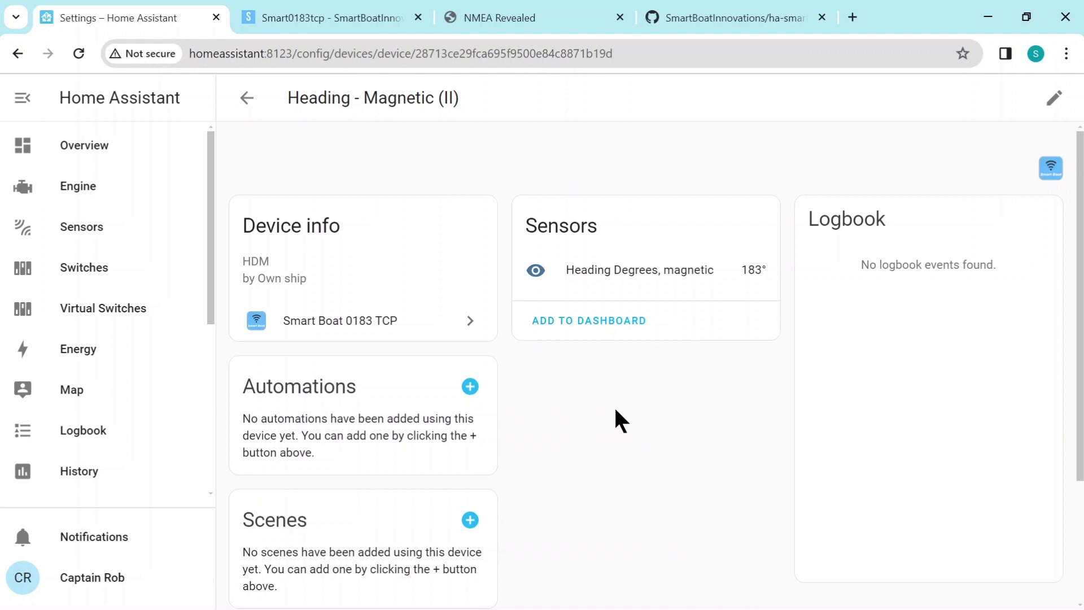
click(610, 269)
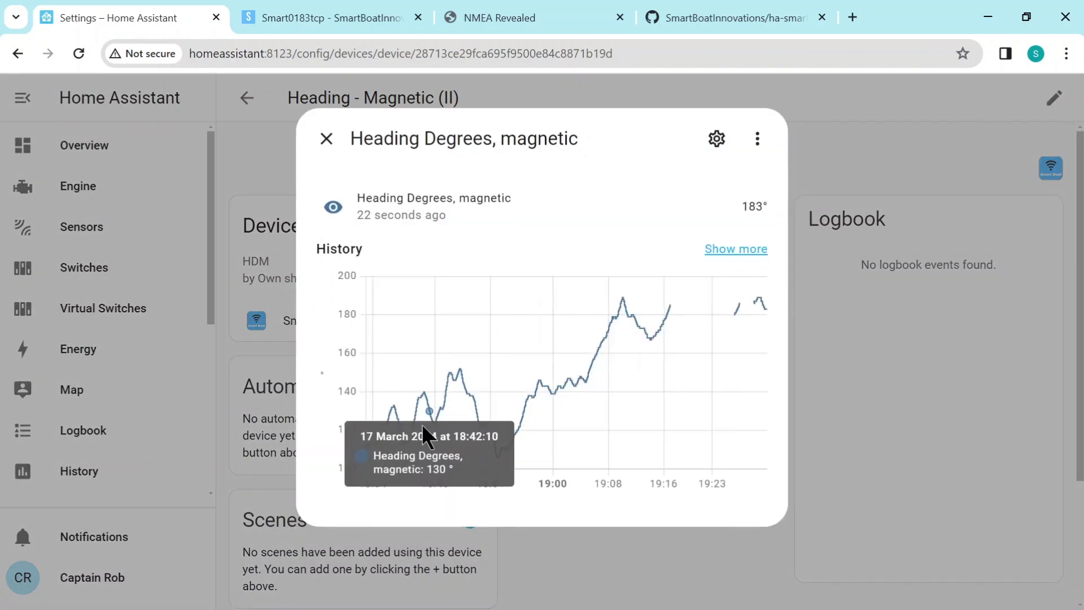
click(720, 136)
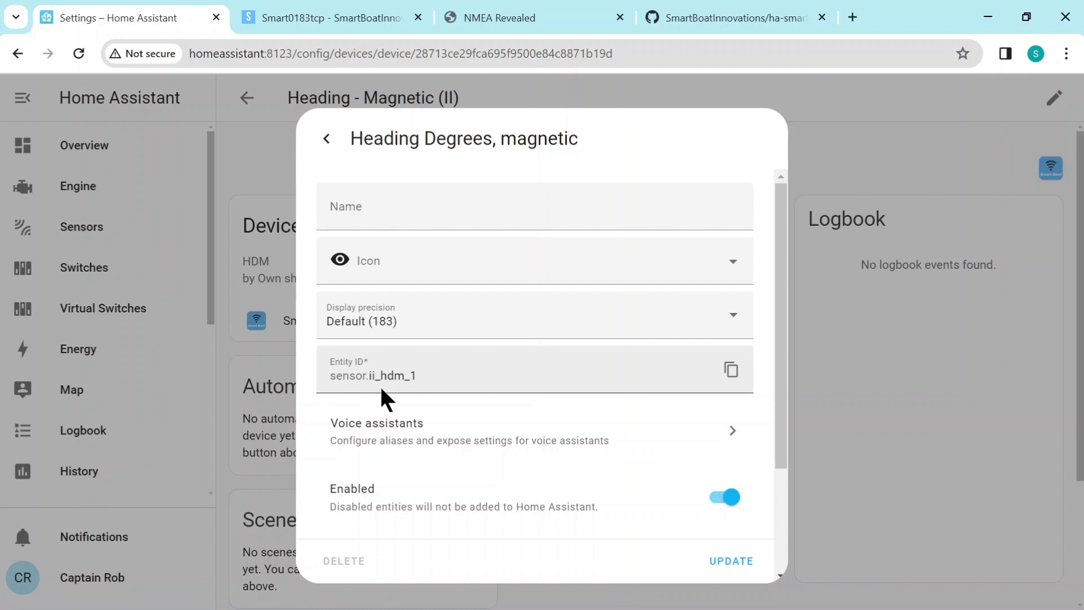
click(328, 137)
click(327, 137)
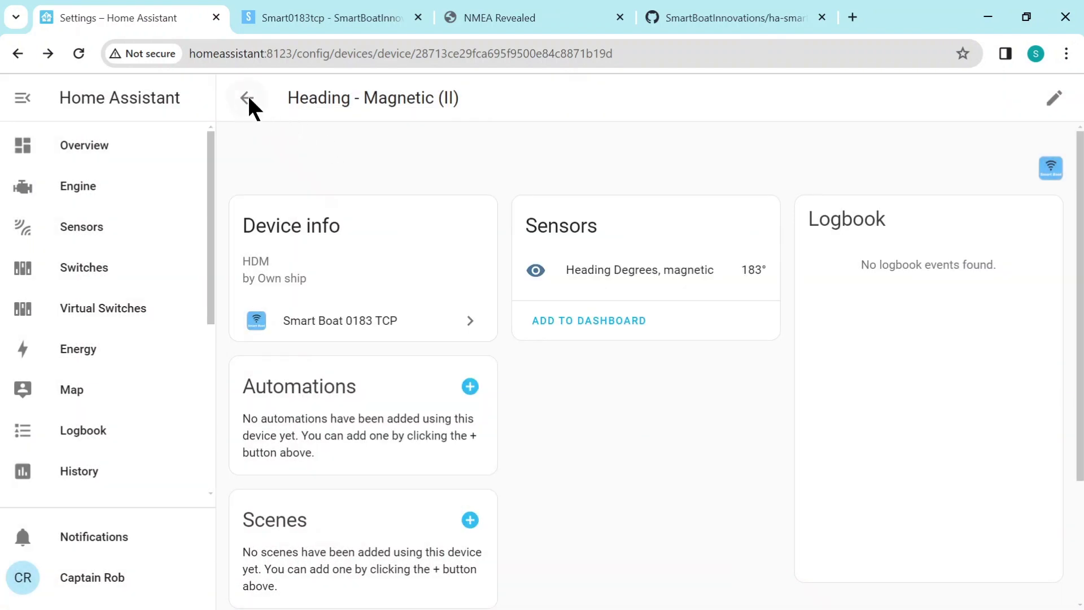
click(246, 98)
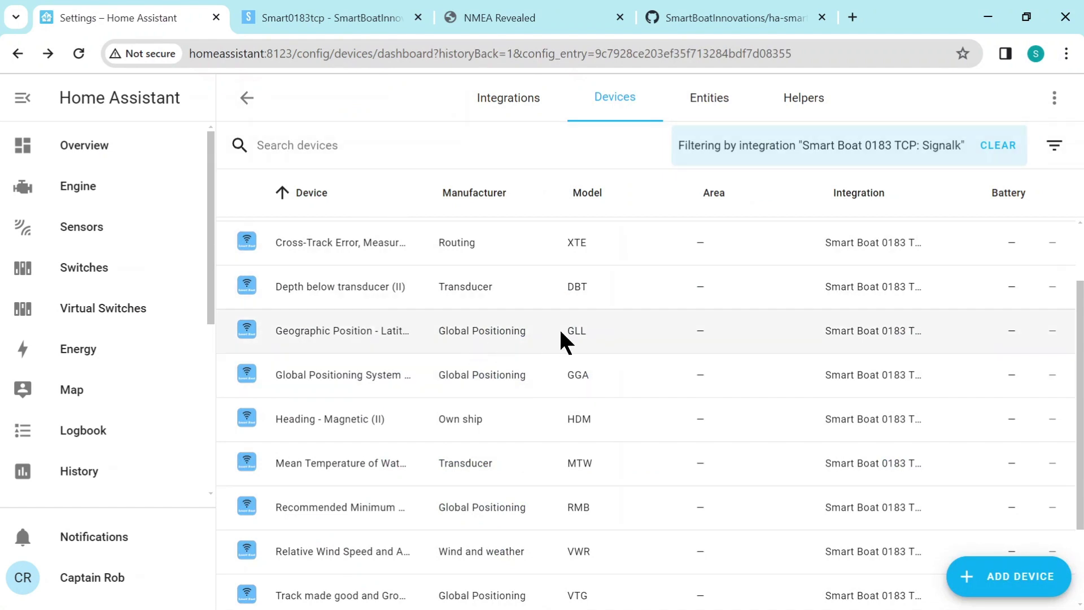
click(499, 18)
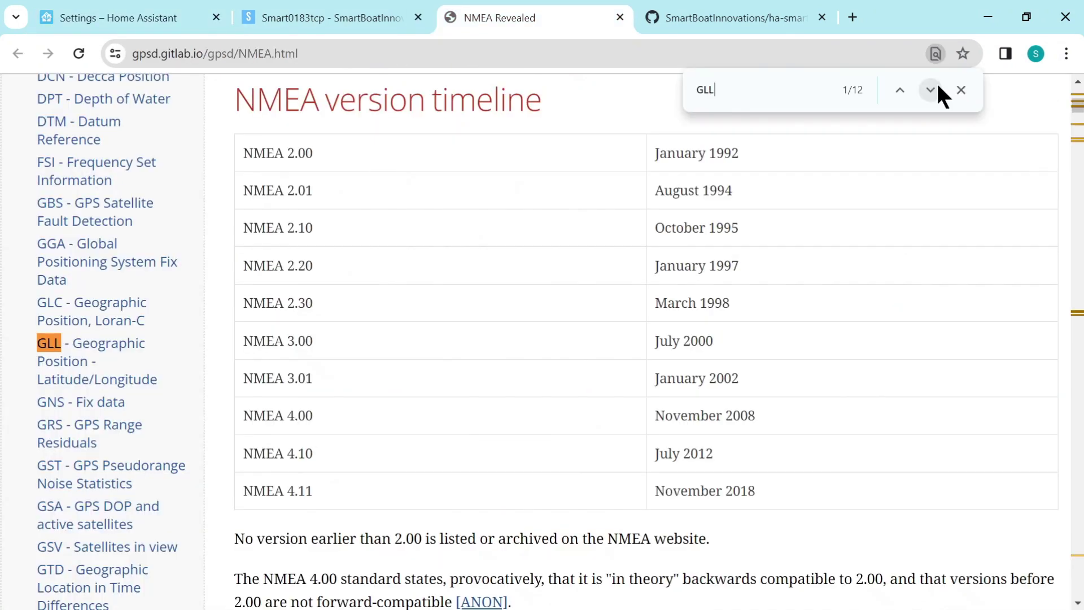
click(92, 353)
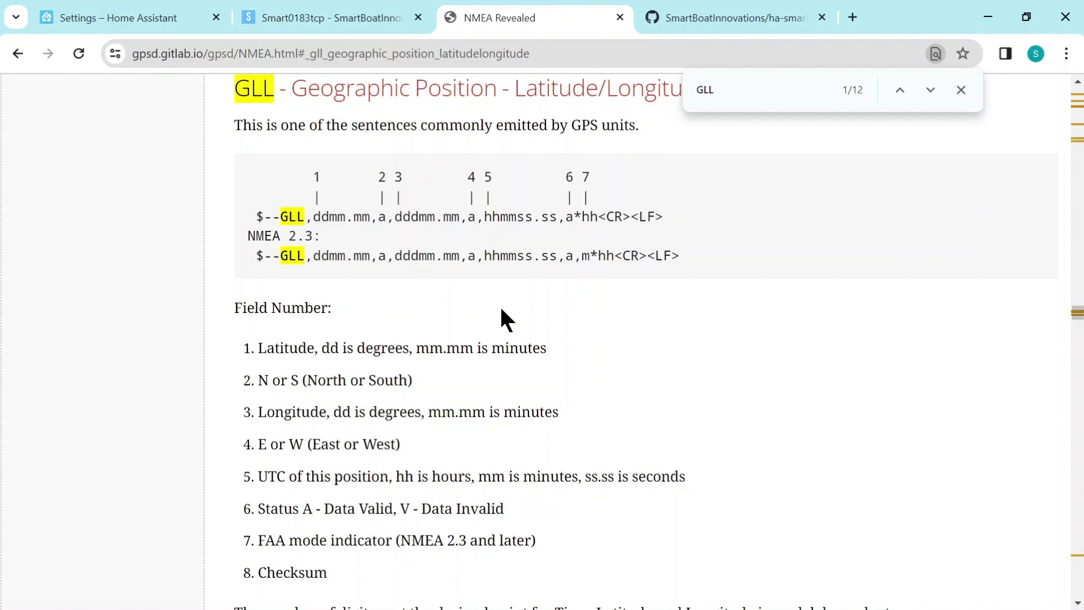
click(113, 10)
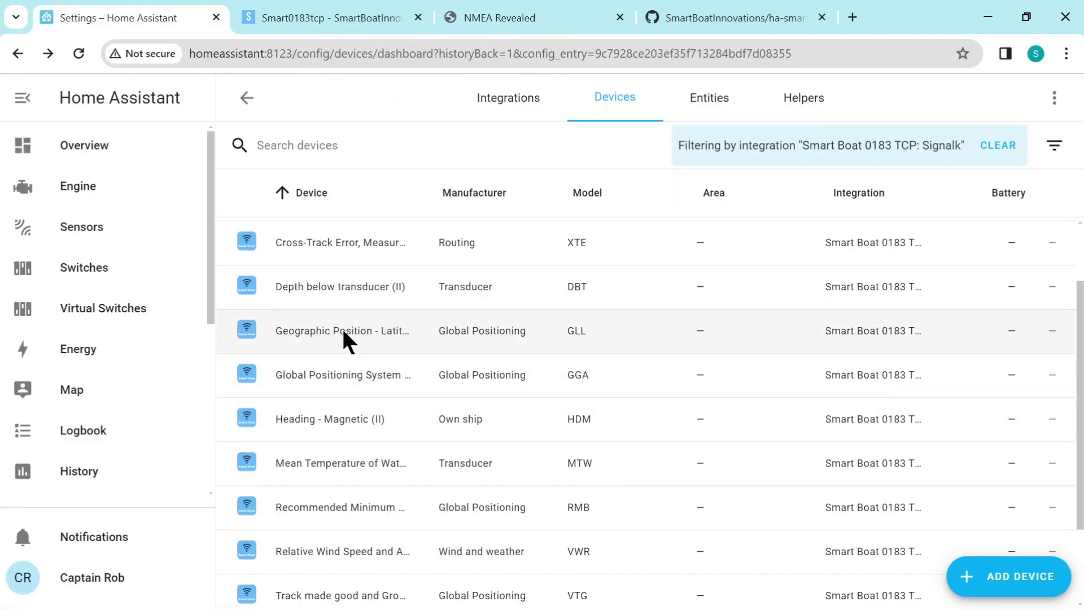
View the Geographic Position GLL device page, then go to Settings.
click(344, 333)
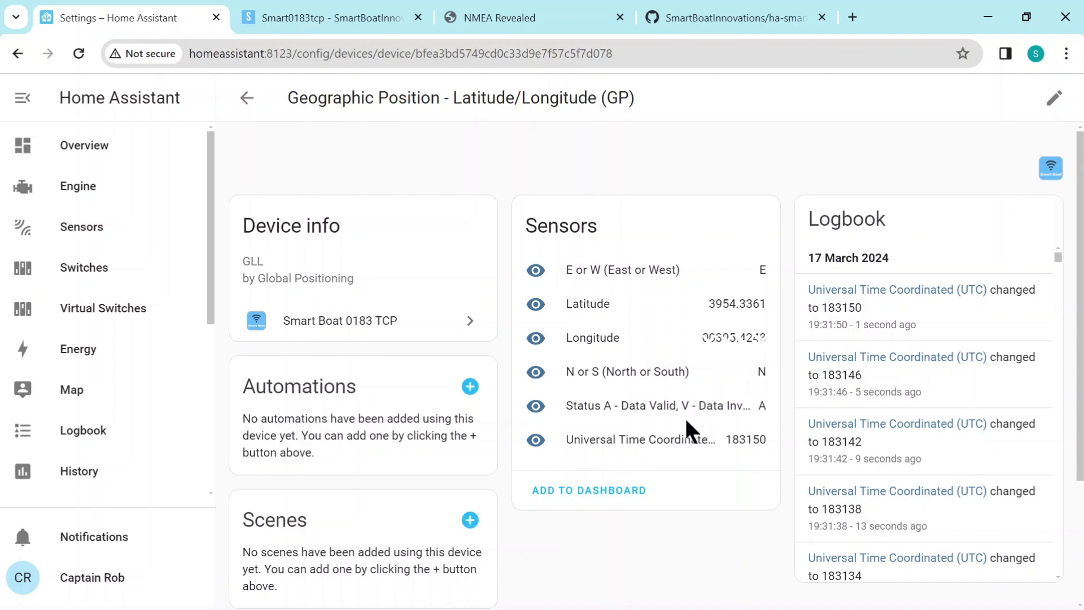
scroll(127, 327, down, 5)
click(76, 475)
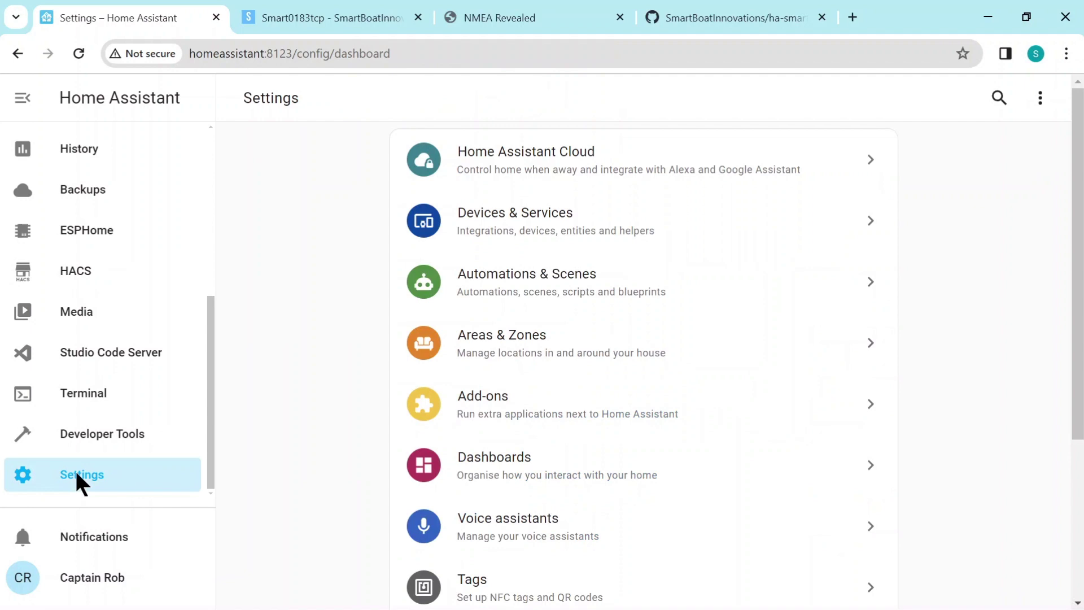
Create a new-from-scratch dashboard titled 'Smart TCP' with the mdi:gauge icon.
click(464, 458)
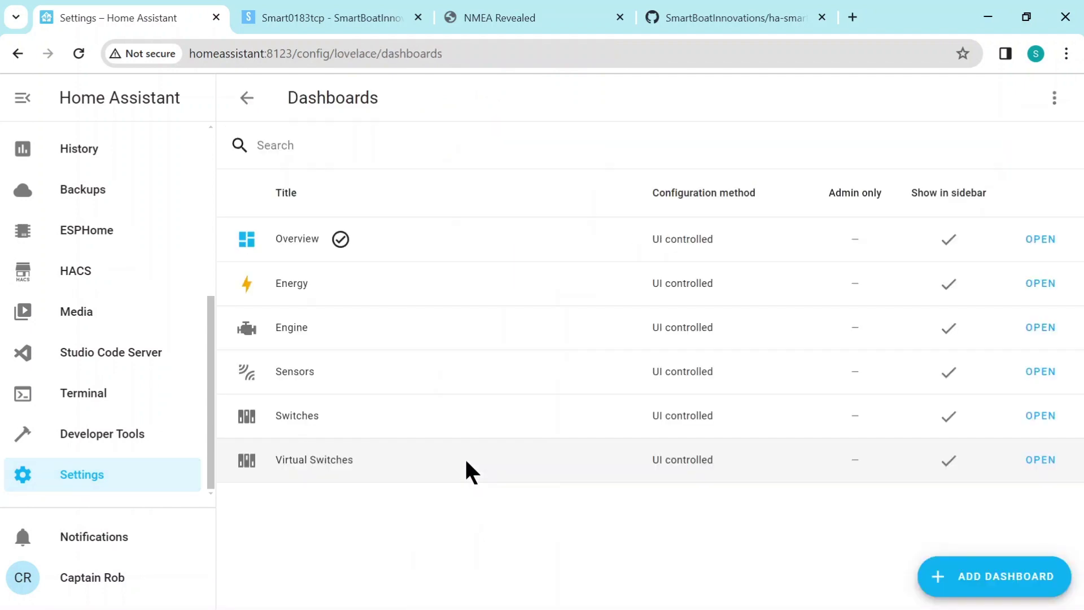
click(990, 578)
click(467, 330)
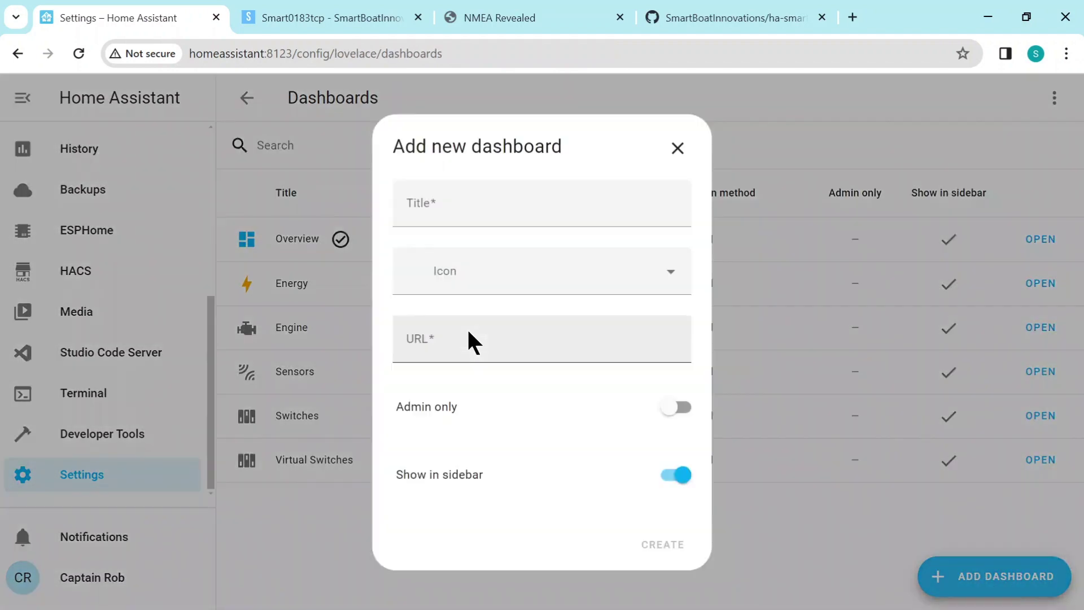
click(444, 206)
text(Smart TC)
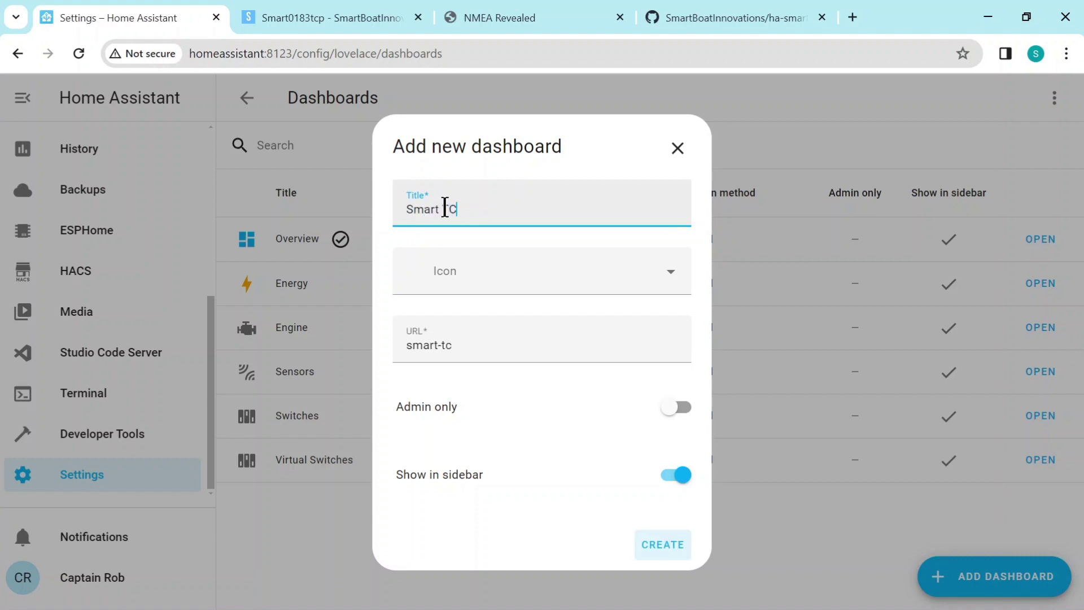
text(P)
click(452, 276)
text(gau)
click(492, 326)
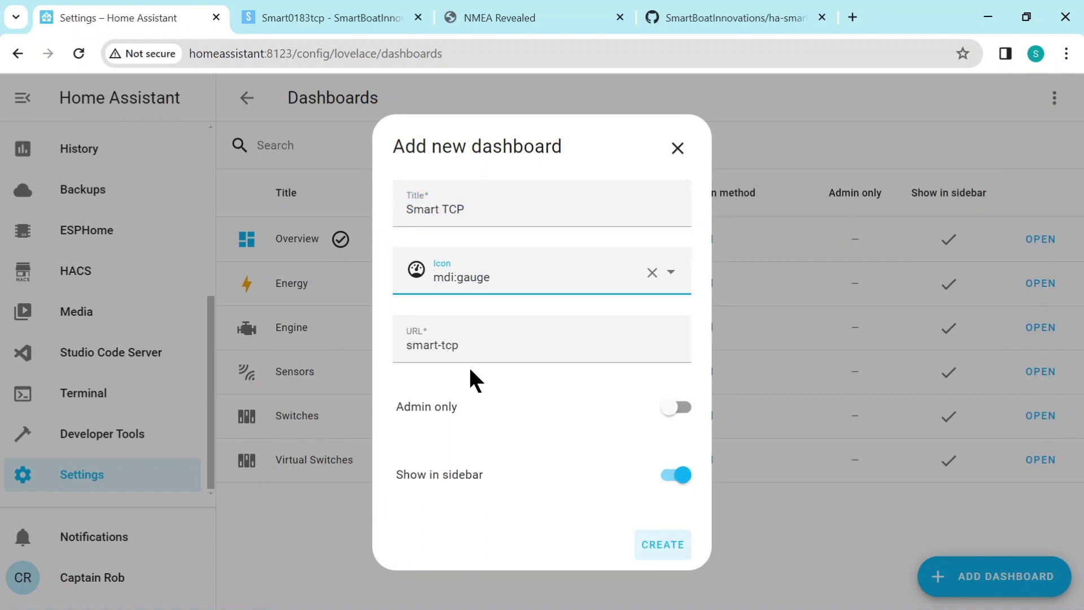
click(657, 545)
scroll(147, 416, down, 1)
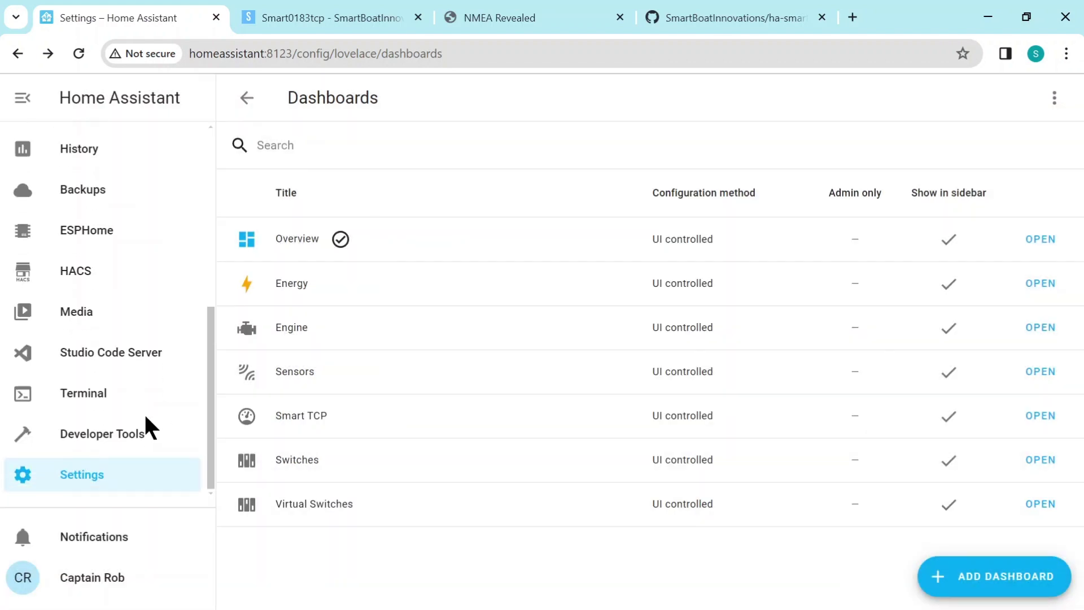
click(101, 480)
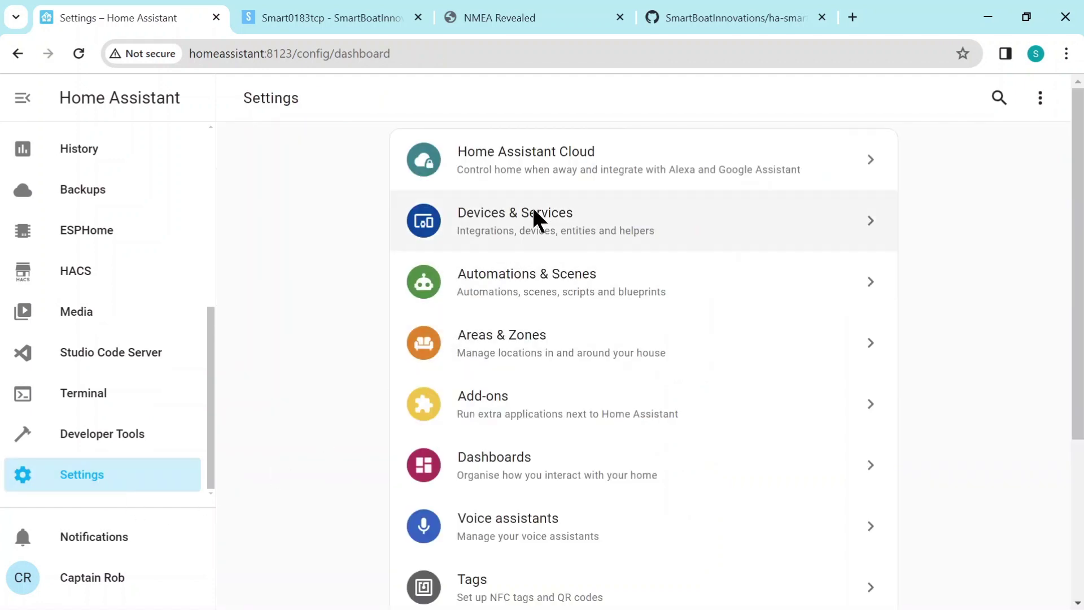
Add the Signalk hub's Geographic Position GLL device card to the Smart TCP dashboard.
click(515, 220)
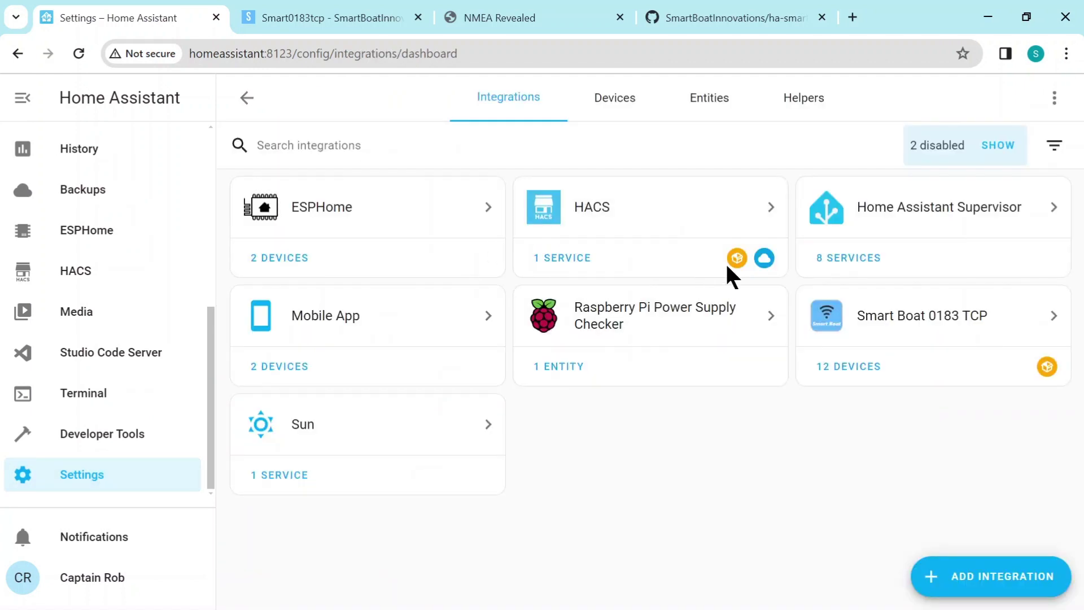
click(904, 315)
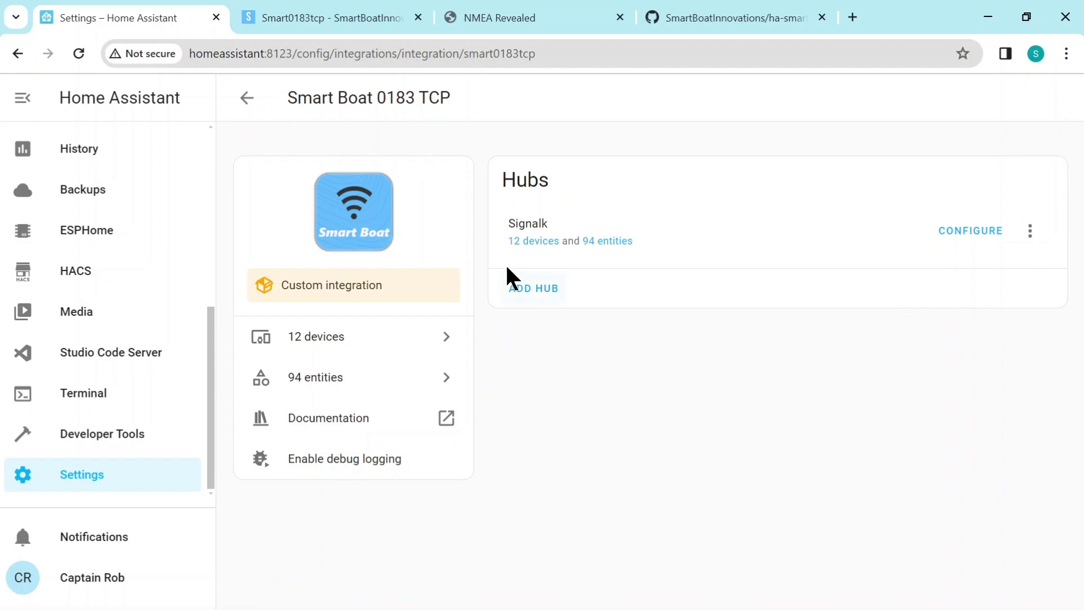
click(524, 240)
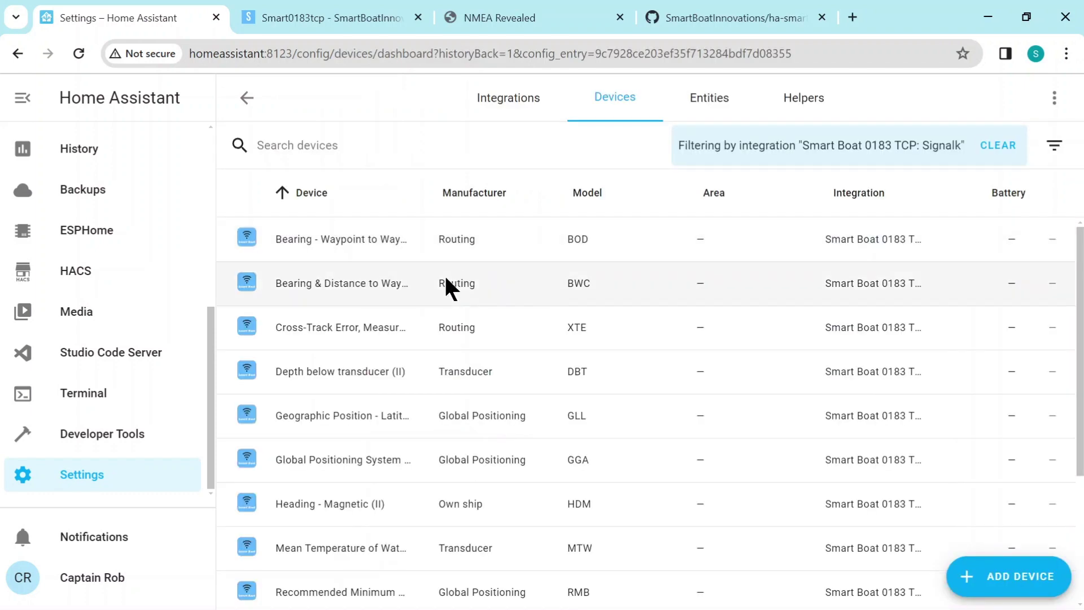
click(344, 432)
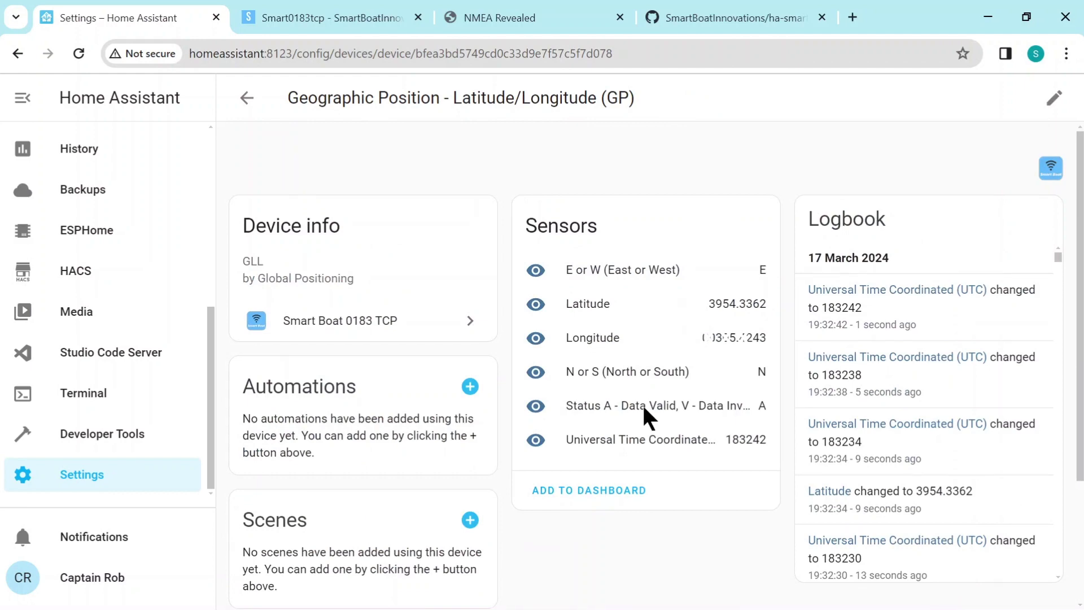
click(610, 489)
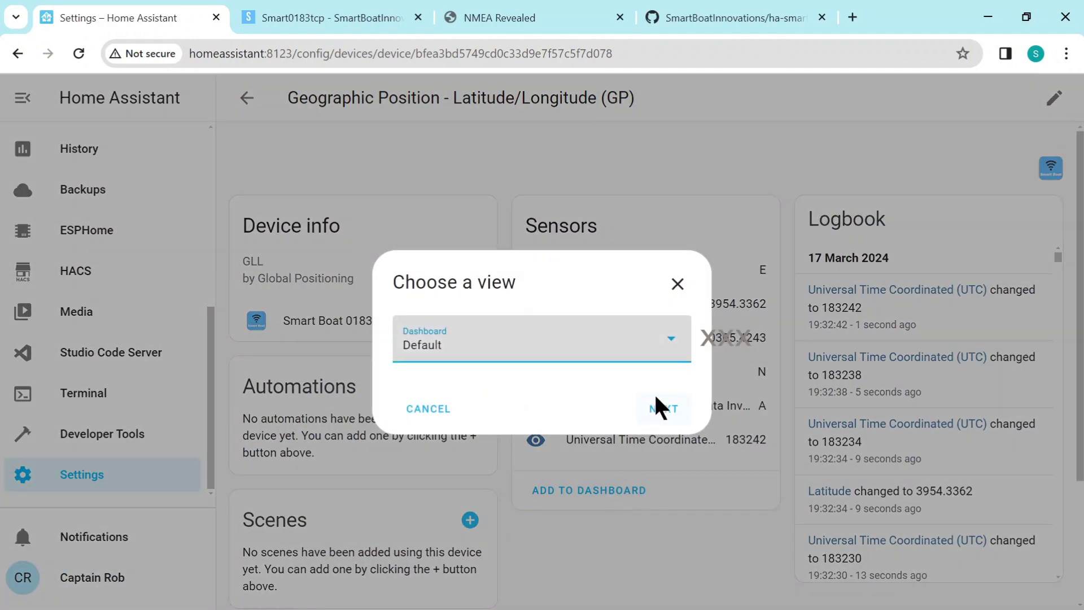
click(672, 343)
scroll(483, 434, down, 1)
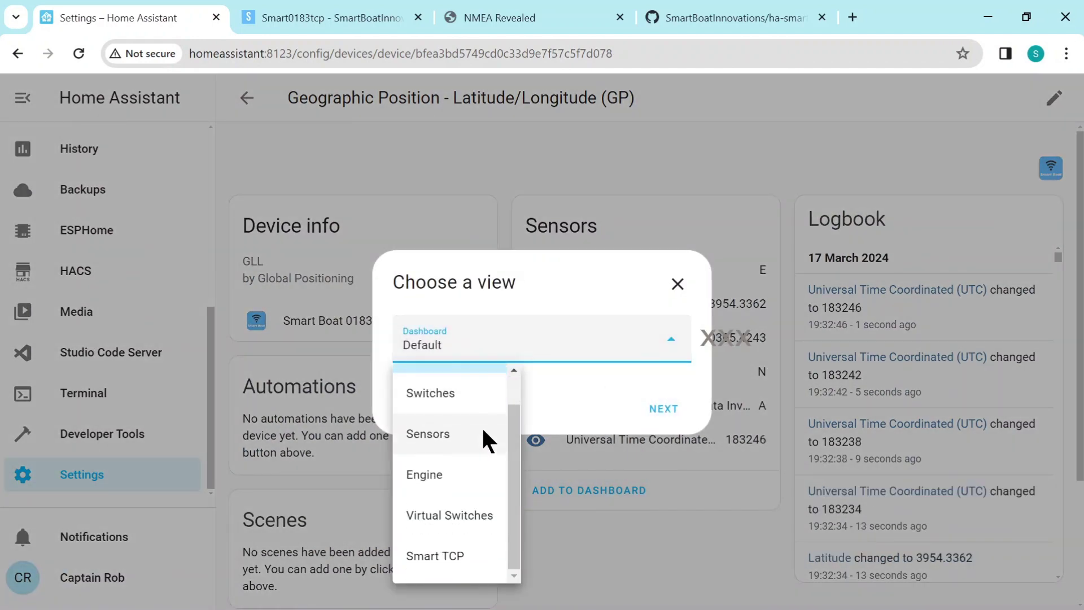
click(438, 558)
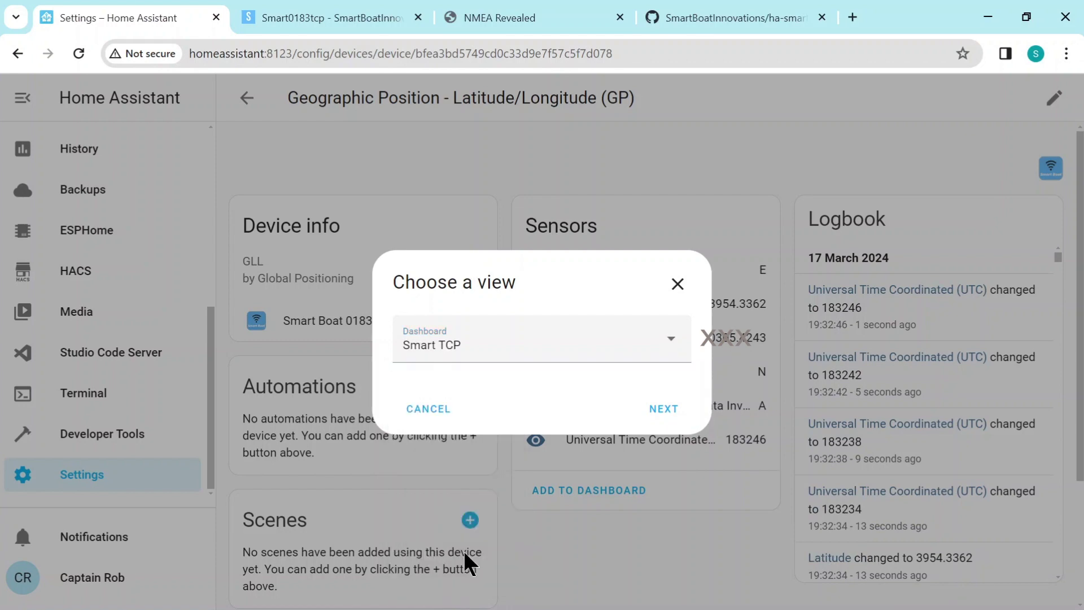
click(664, 406)
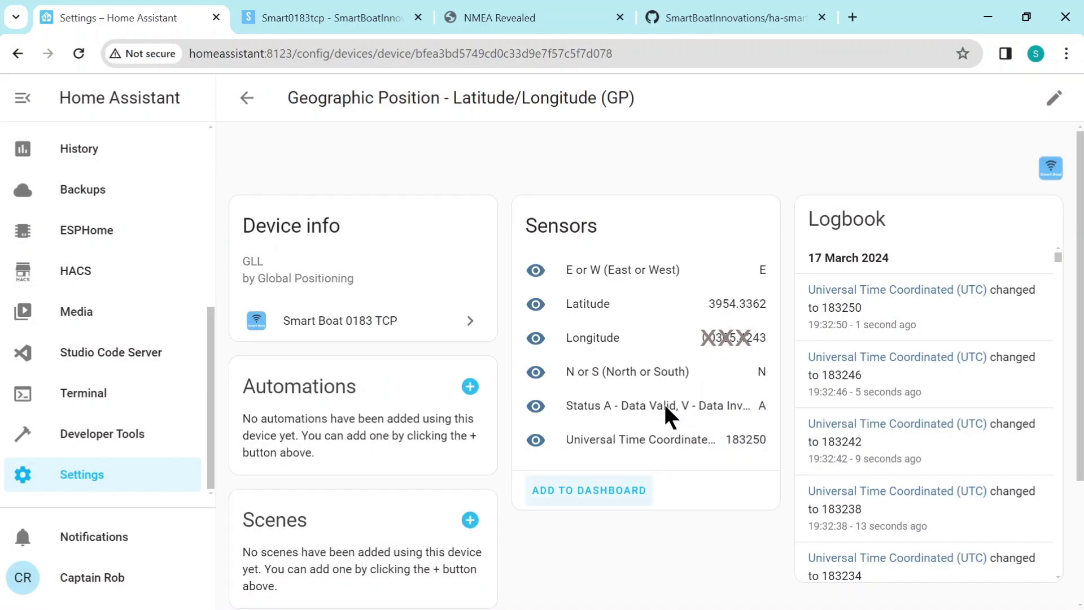
click(617, 543)
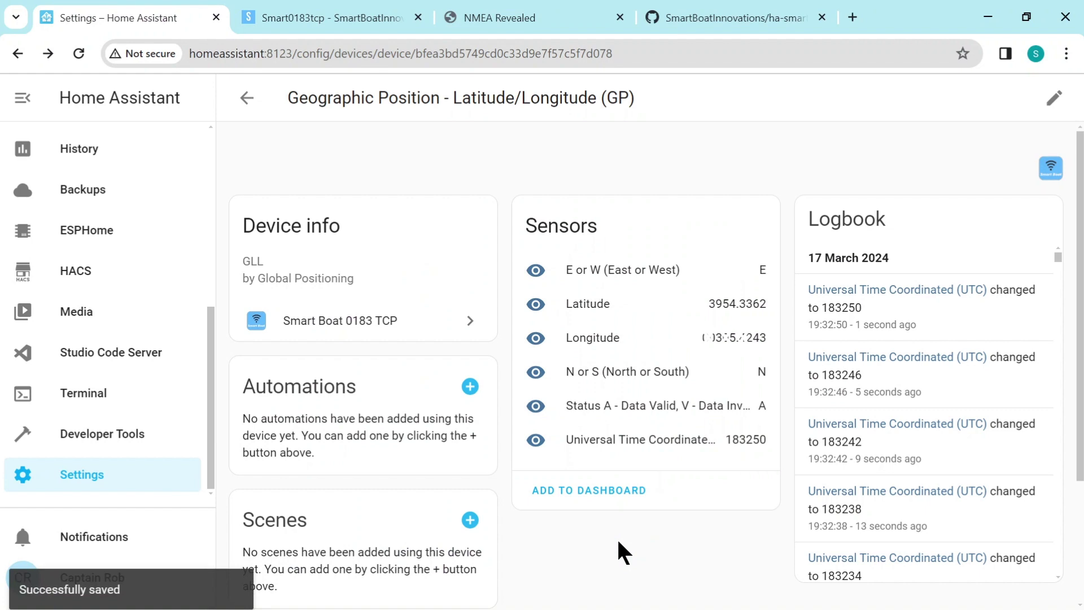
Add the Heading - Magnetic (II) sensor card to the Smart TCP dashboard.
click(242, 96)
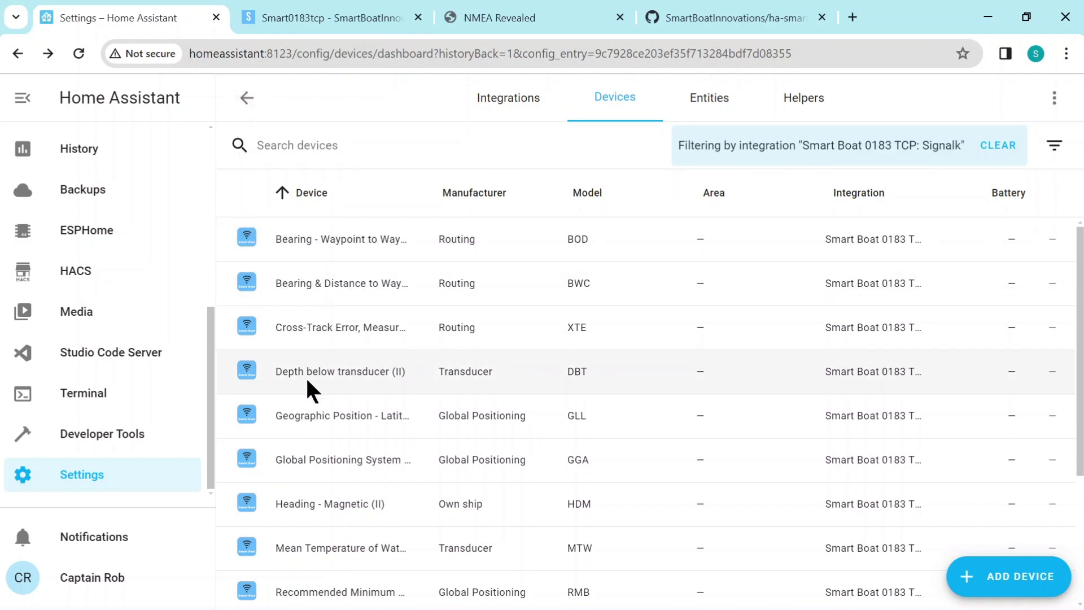
click(338, 504)
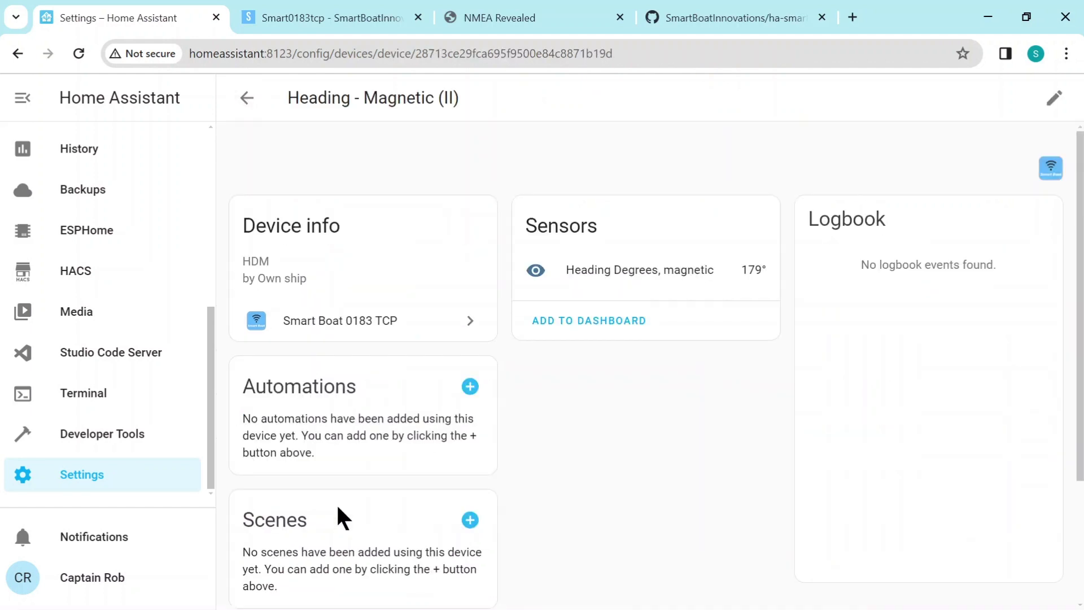
click(637, 326)
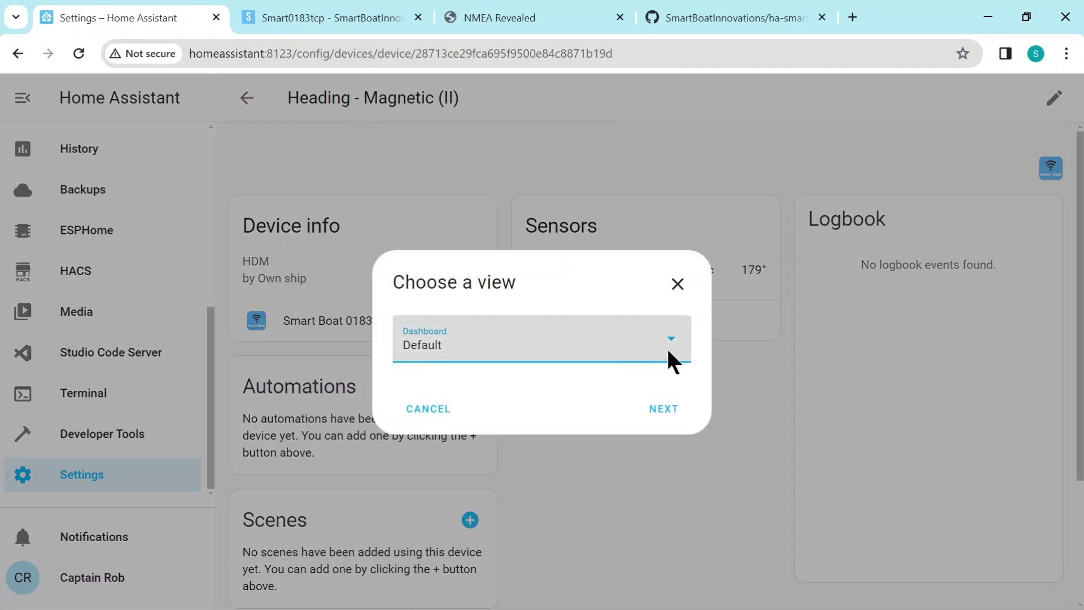
click(669, 347)
scroll(444, 468, down, 1)
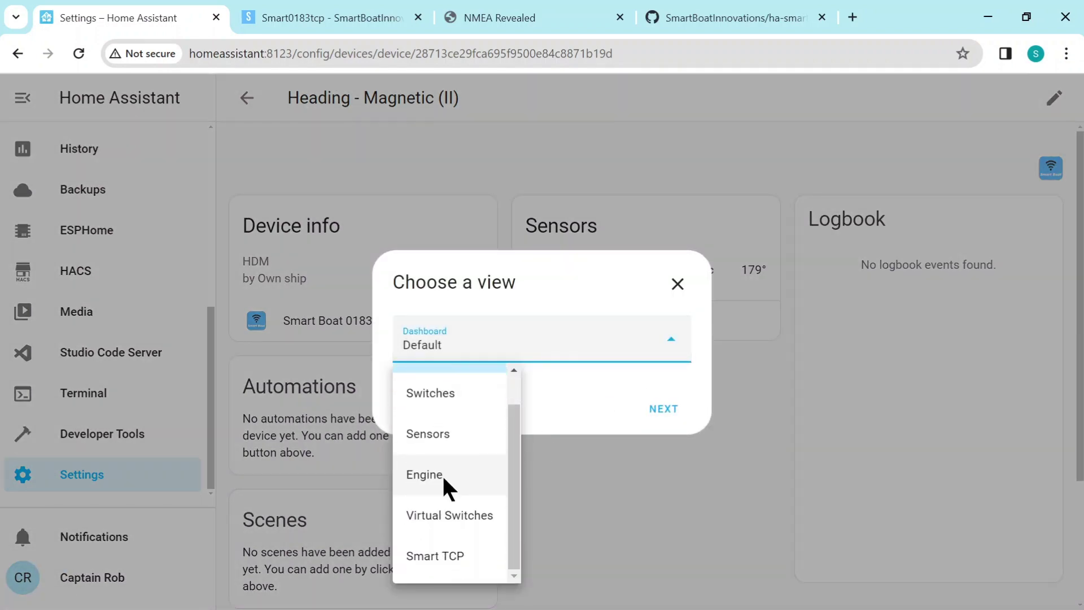
click(439, 553)
click(660, 408)
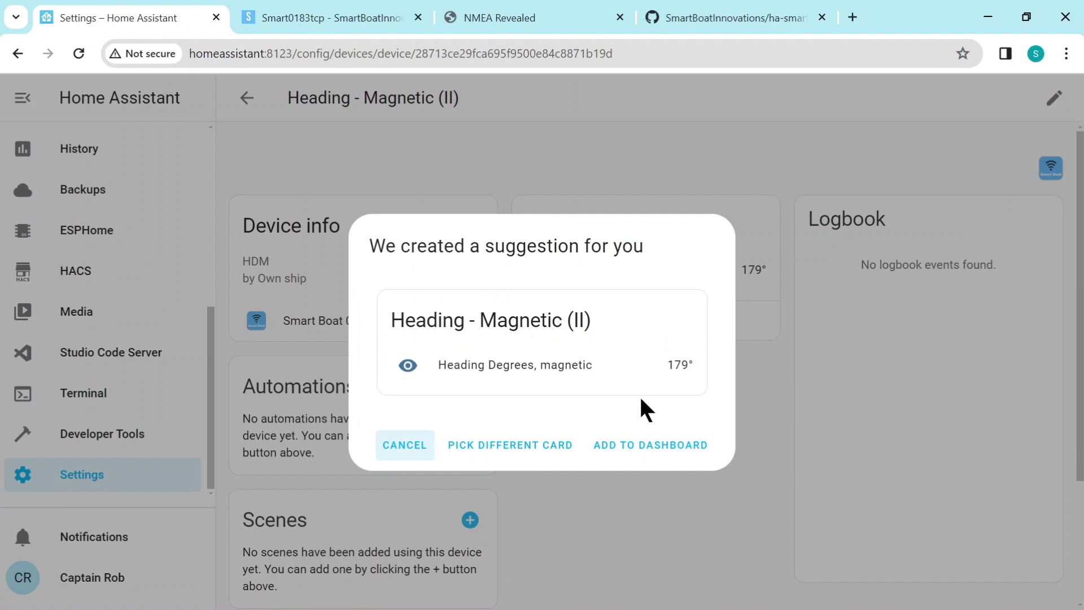
click(645, 450)
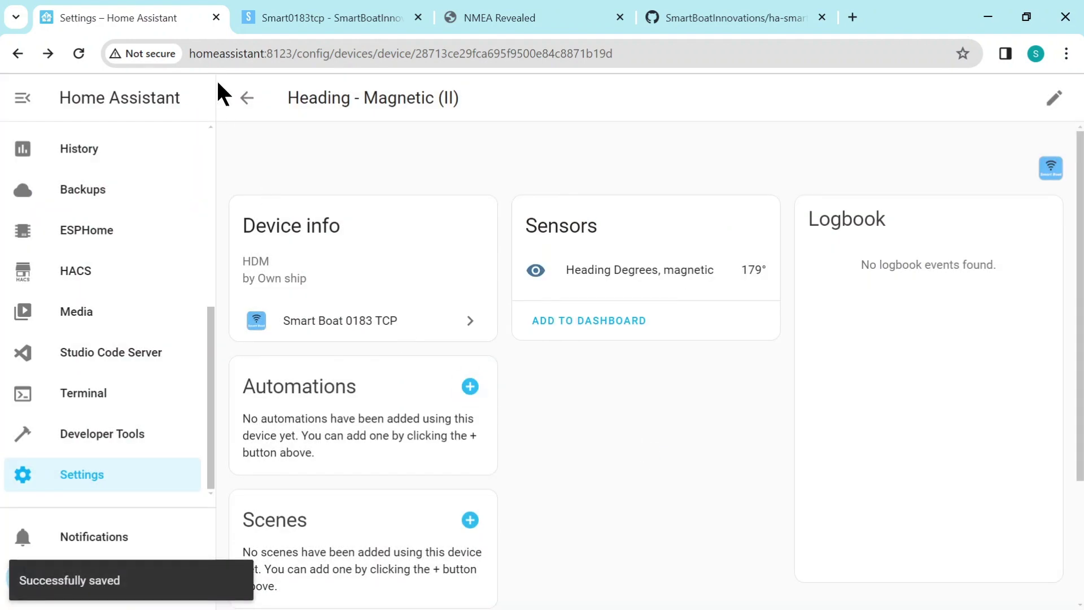
Add the Mean Temperature of Water sensor card to the Smart TCP dashboard.
click(244, 95)
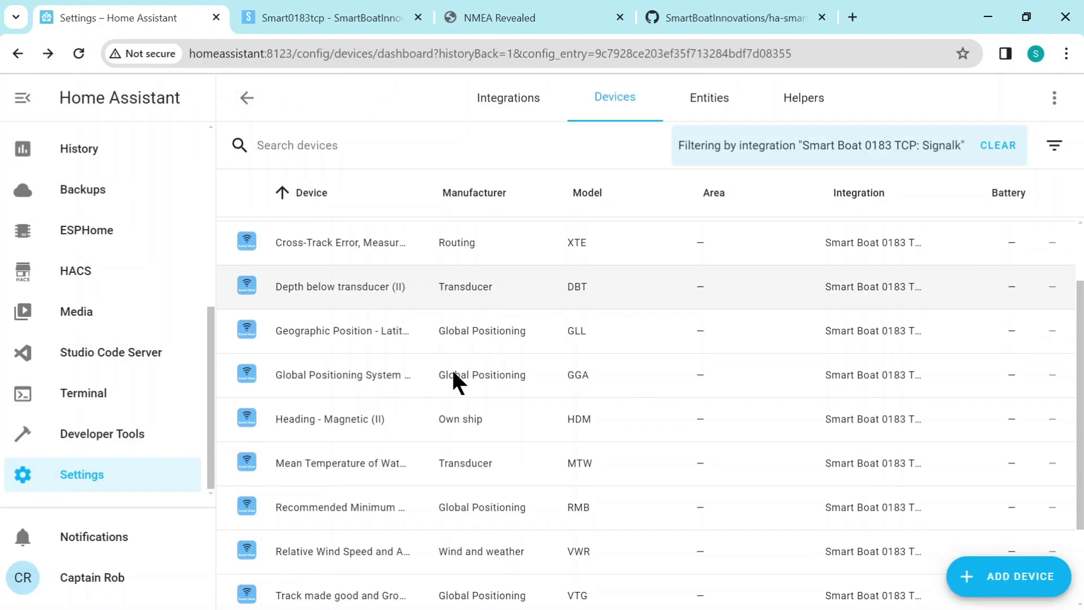
scroll(451, 367, down, 1)
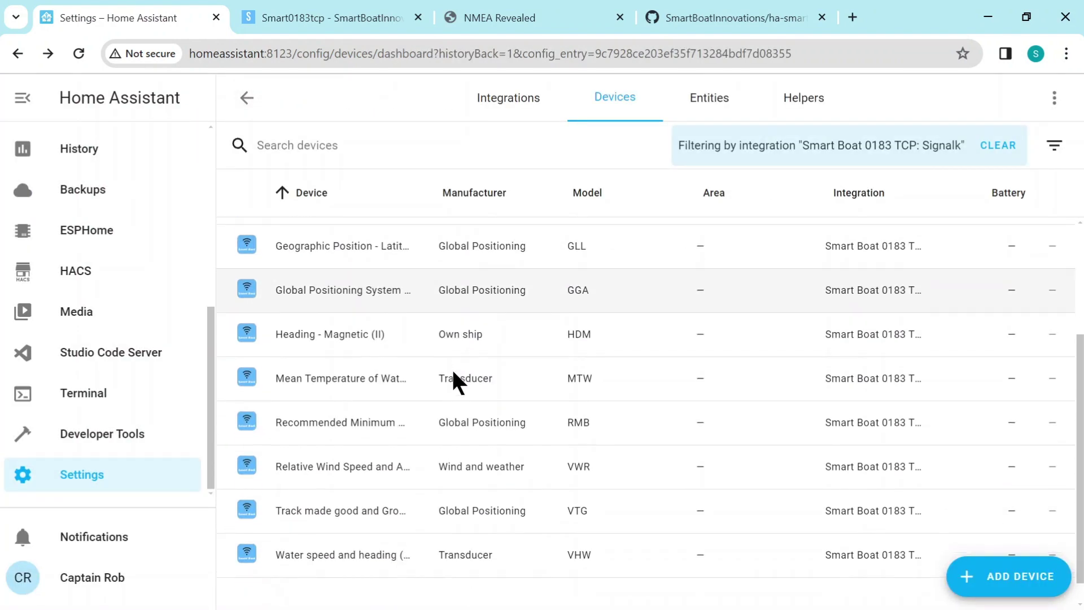
click(364, 386)
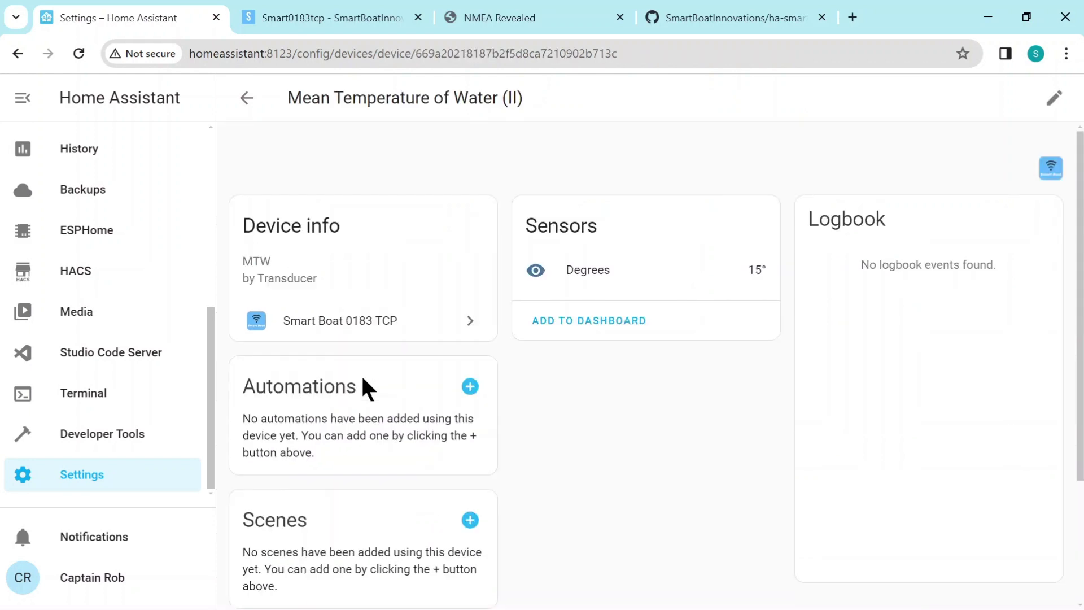
click(559, 320)
click(680, 344)
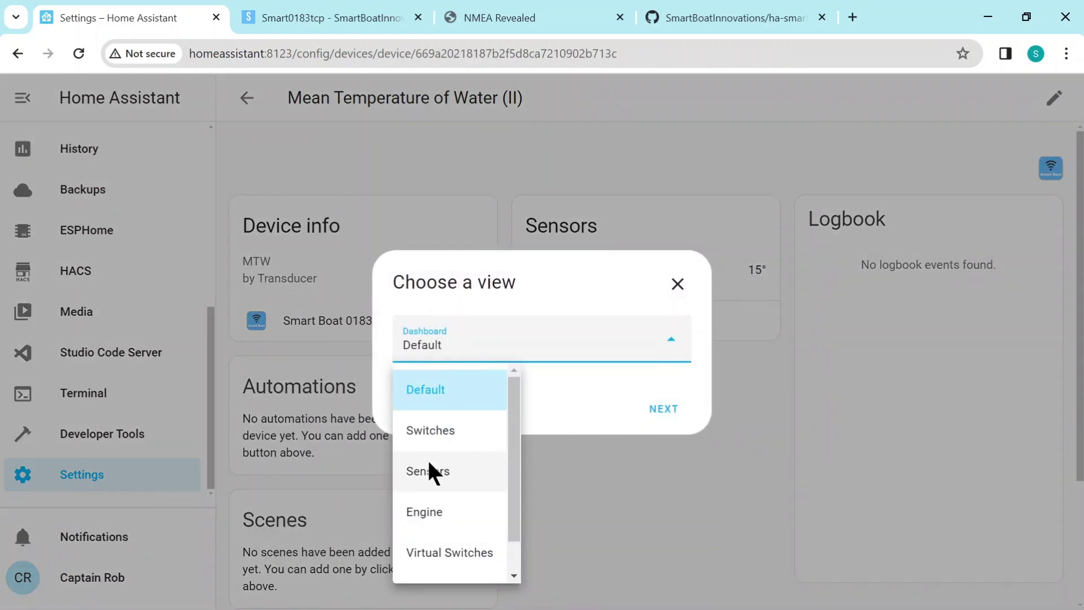
scroll(428, 474, down, 1)
click(427, 556)
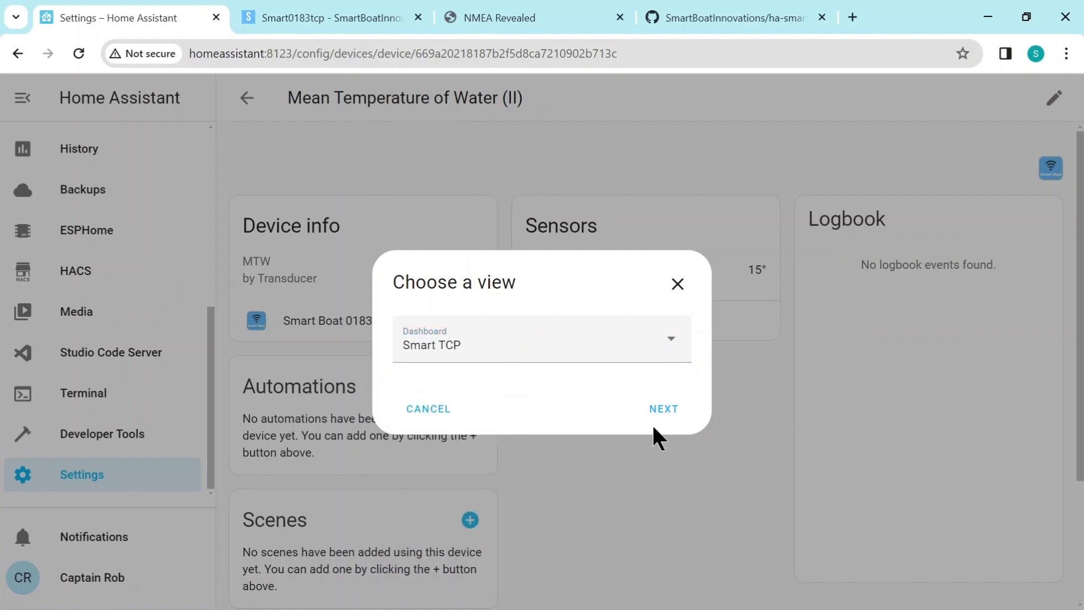
click(659, 410)
click(637, 444)
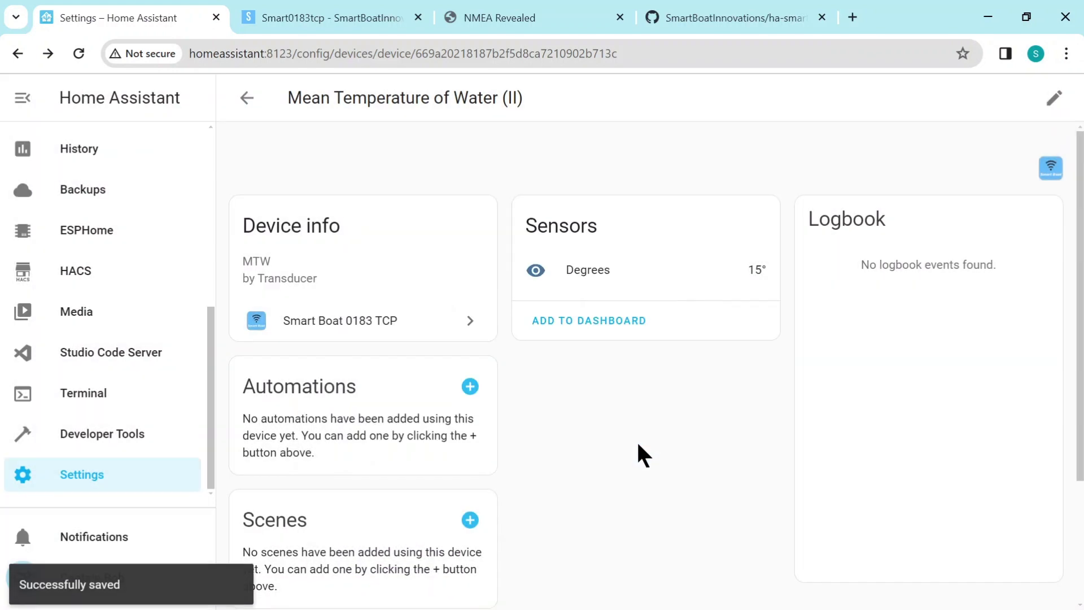
Add the Relative Wind Speed and Angle (II) sensors card to the Smart TCP dashboard.
click(246, 98)
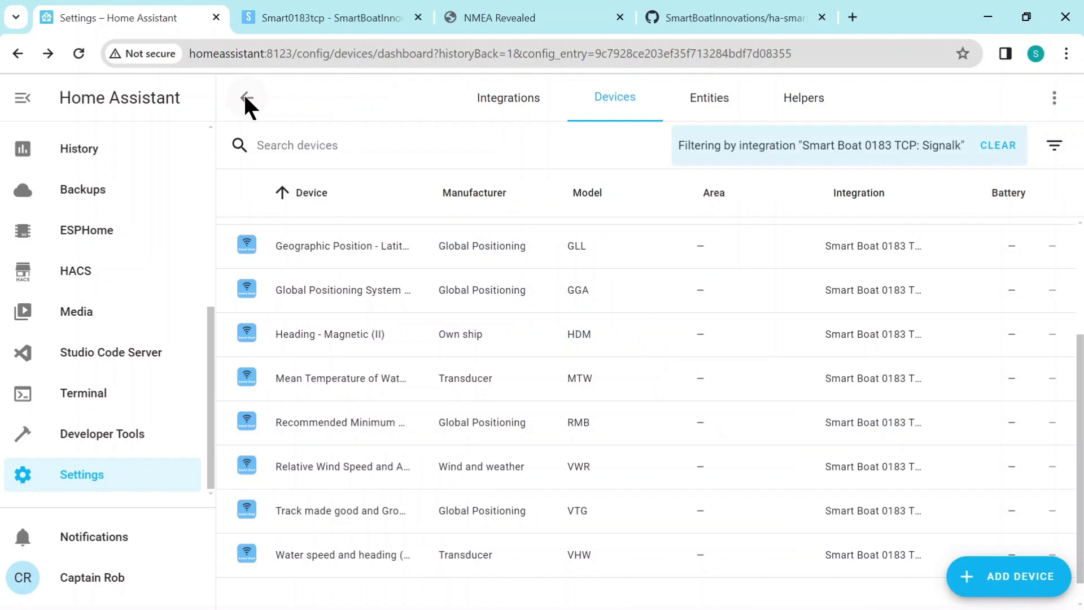
scroll(468, 434, down, 1)
click(468, 440)
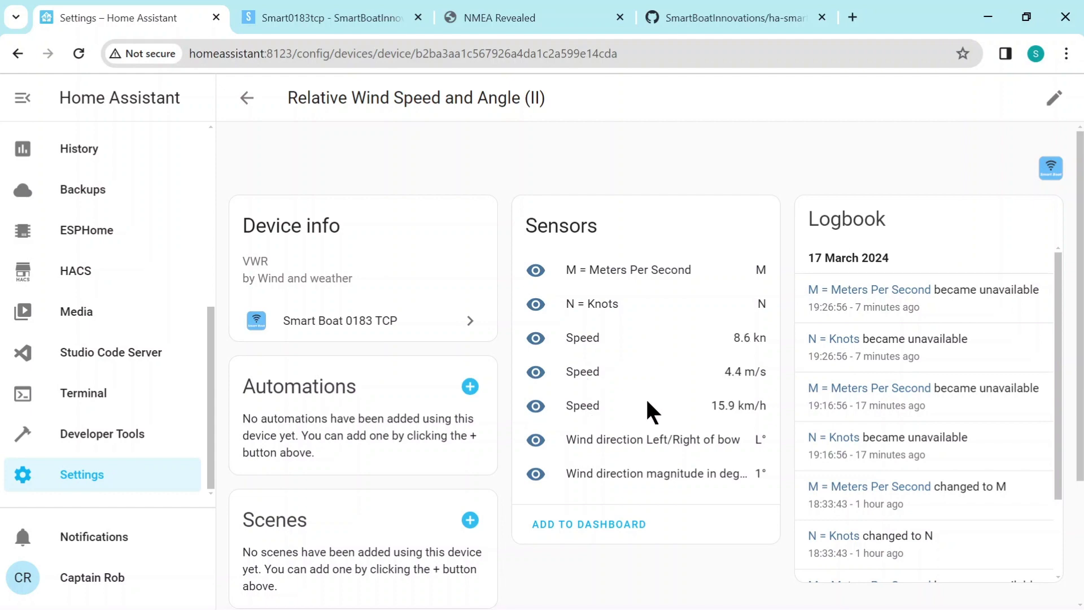
click(598, 523)
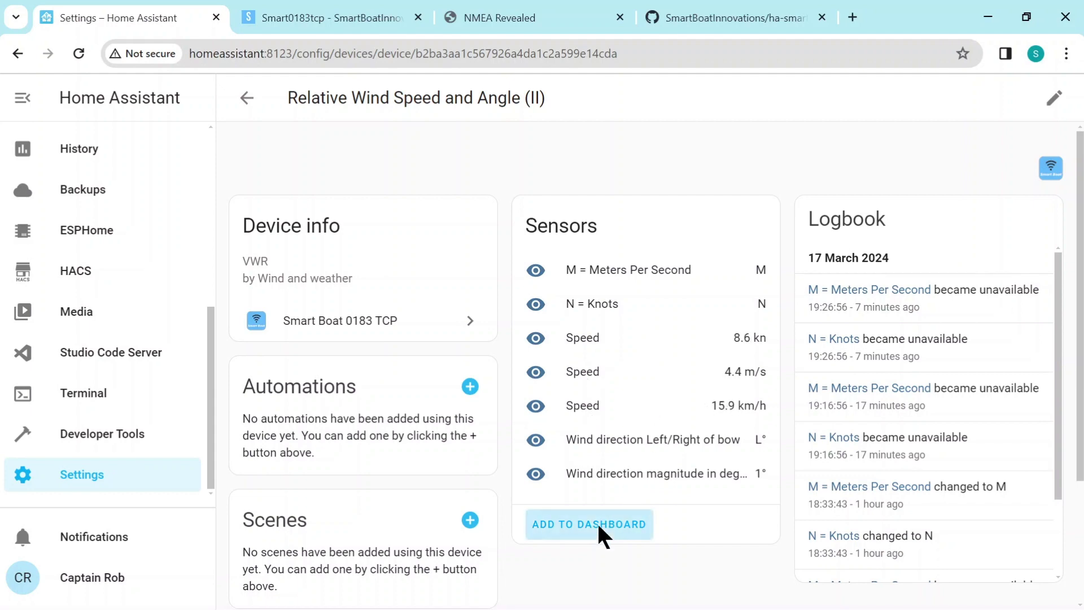
click(667, 336)
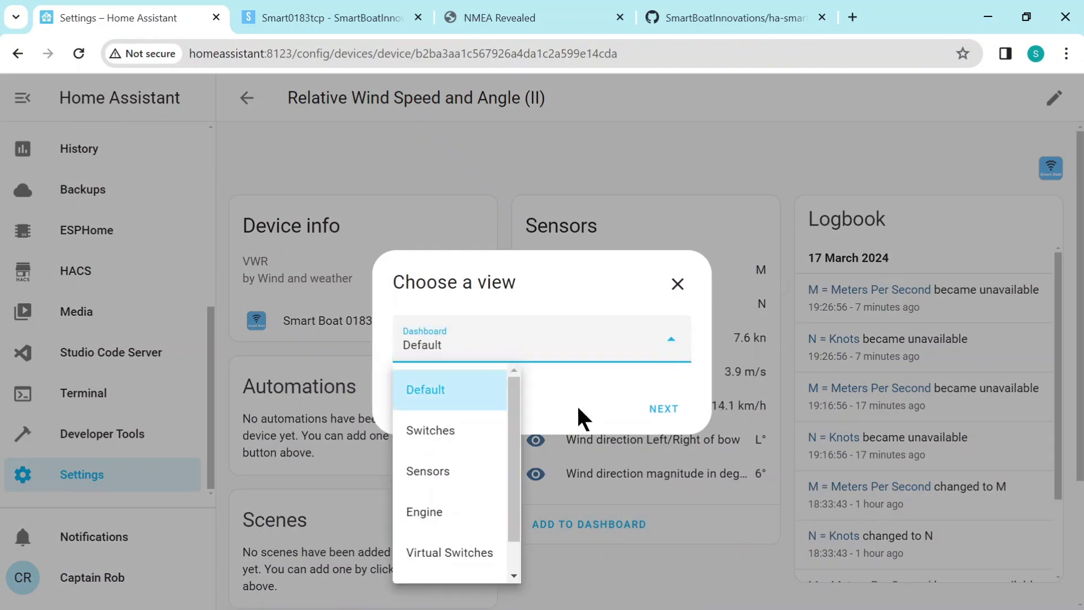
drag(515, 450, 513, 506)
click(450, 554)
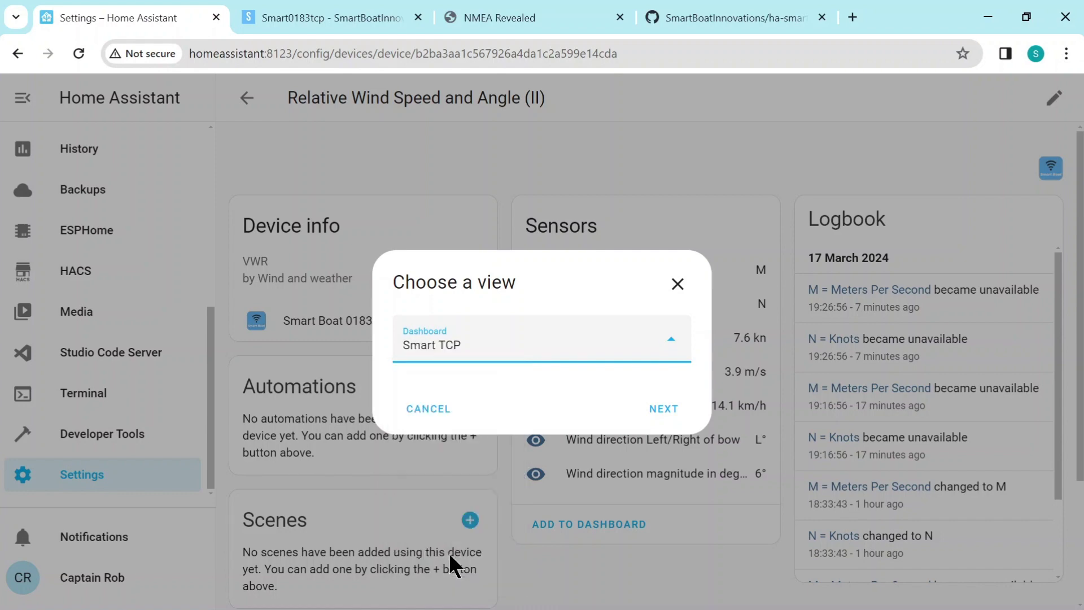
click(656, 404)
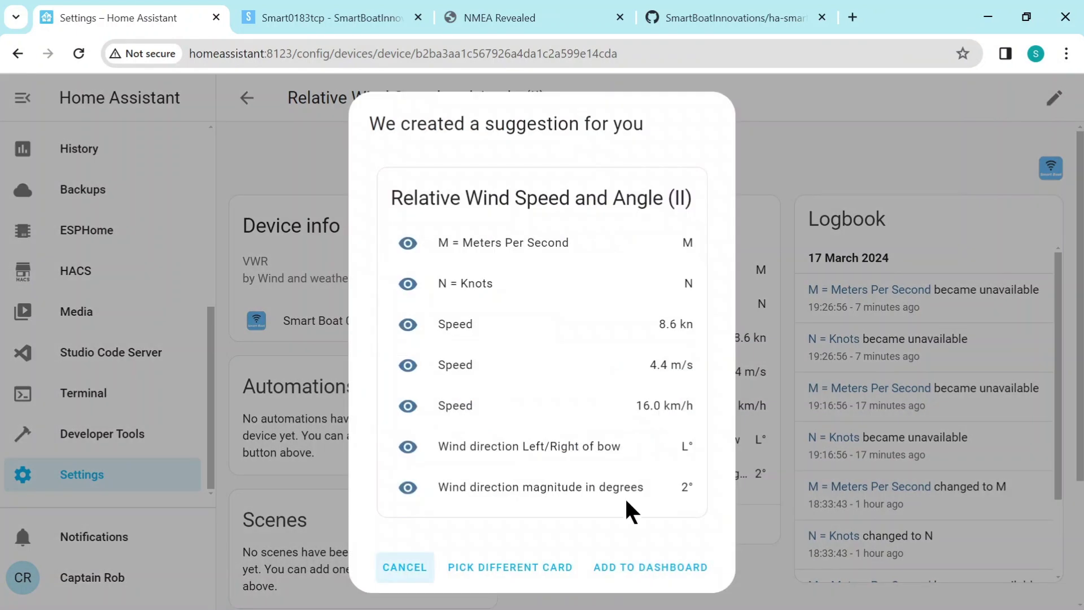
click(622, 566)
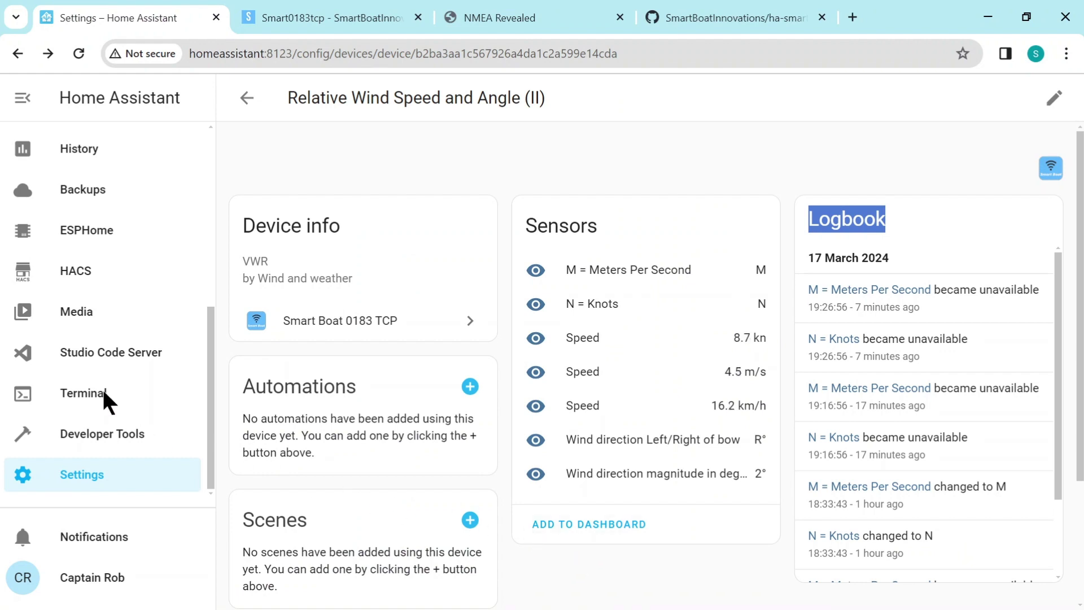
Check the new cards on the Smart TCP dashboard, then go back to the integration page.
scroll(101, 386, up, 6)
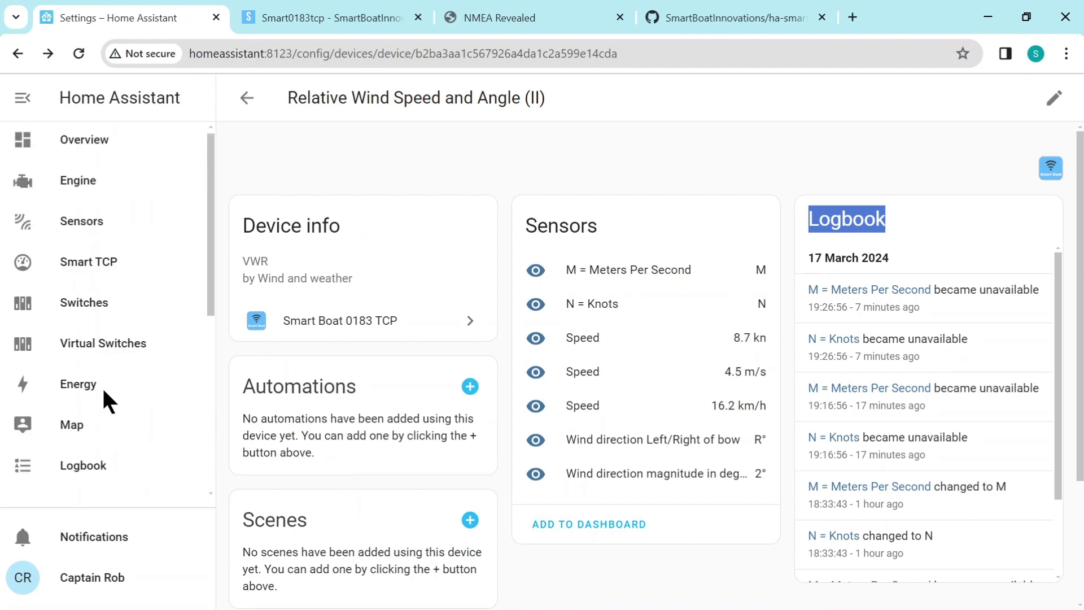
click(83, 269)
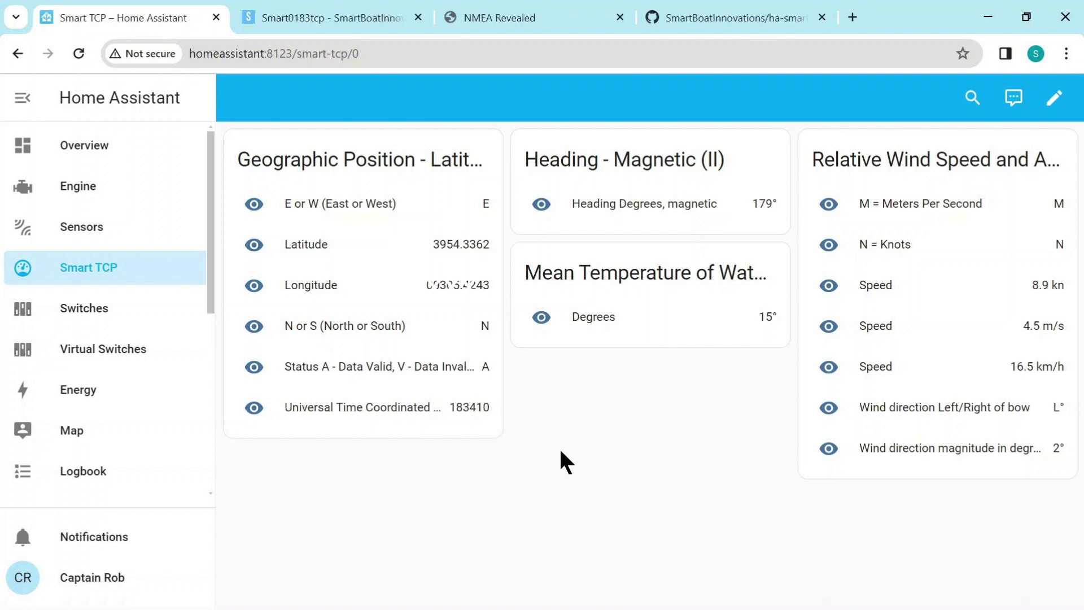
key(alt+Left)
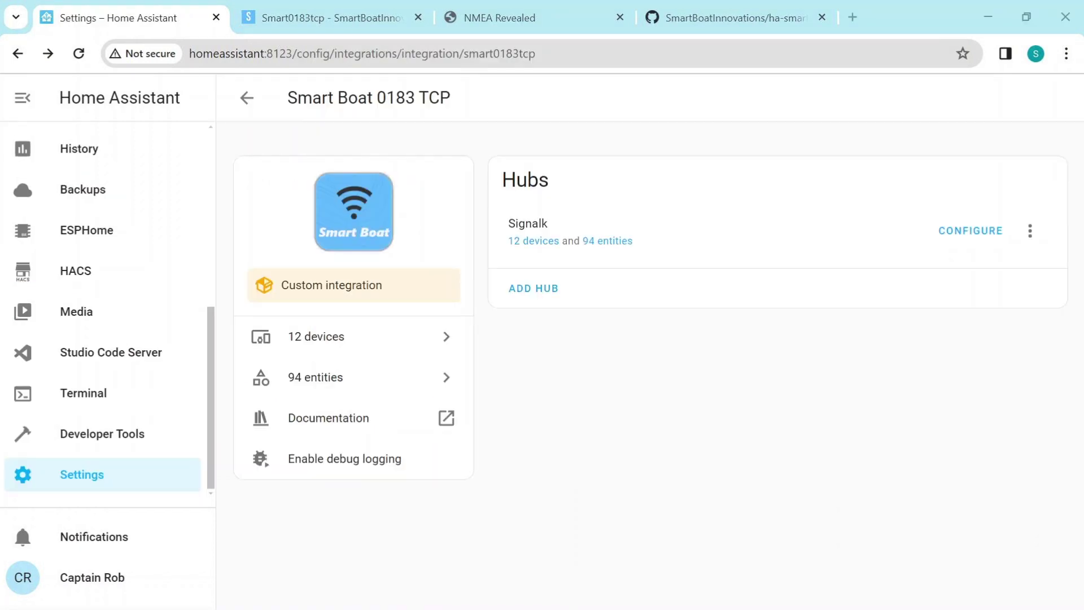
Open and close the Signalk hub's CONFIGURE dialog without changes, then open its ⋮ menu.
click(962, 230)
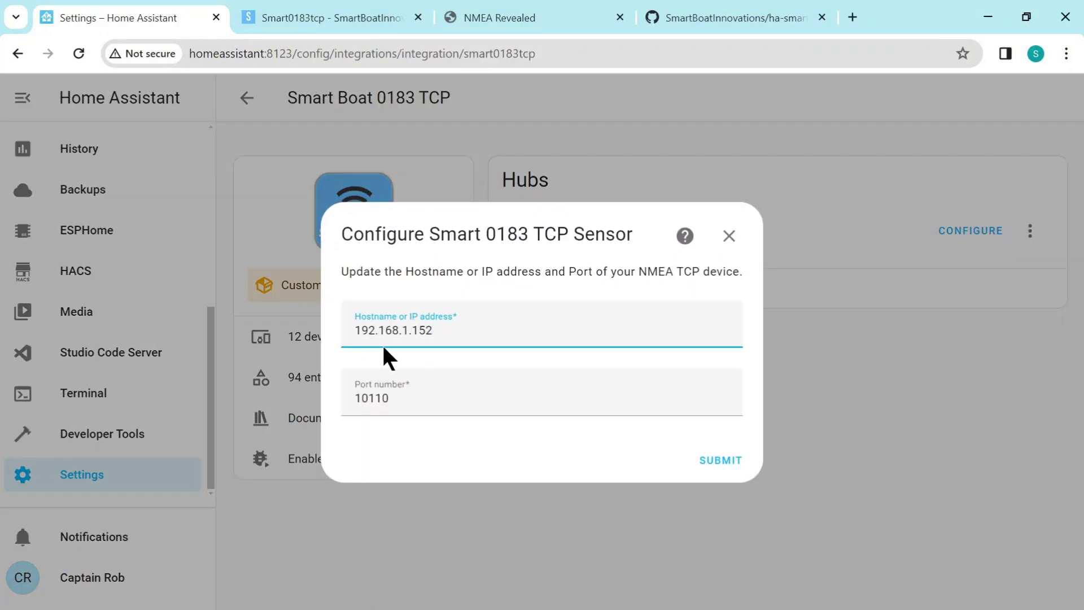
click(972, 231)
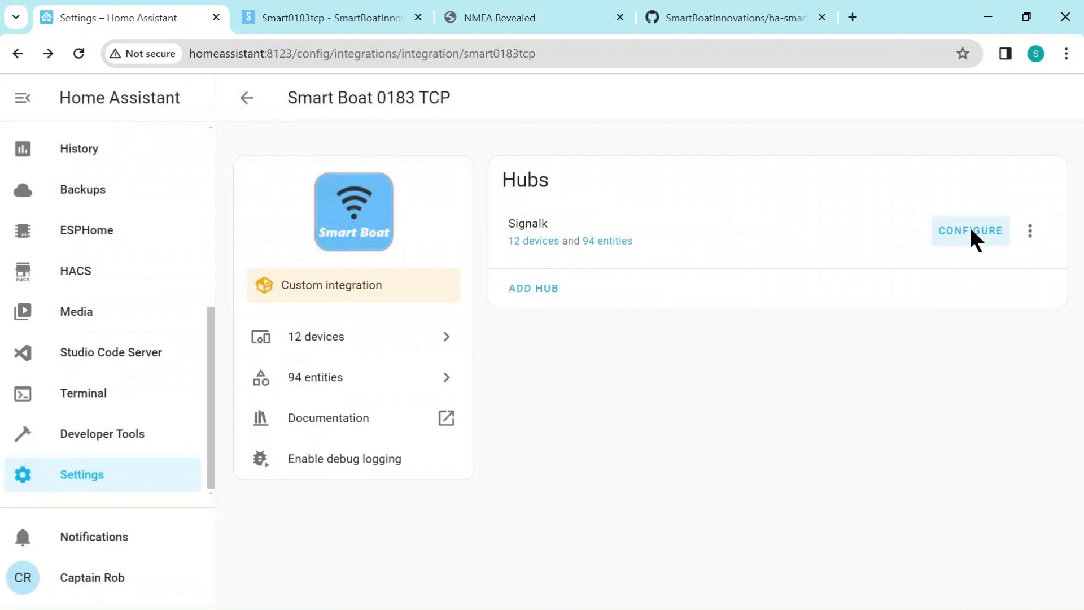
click(1030, 231)
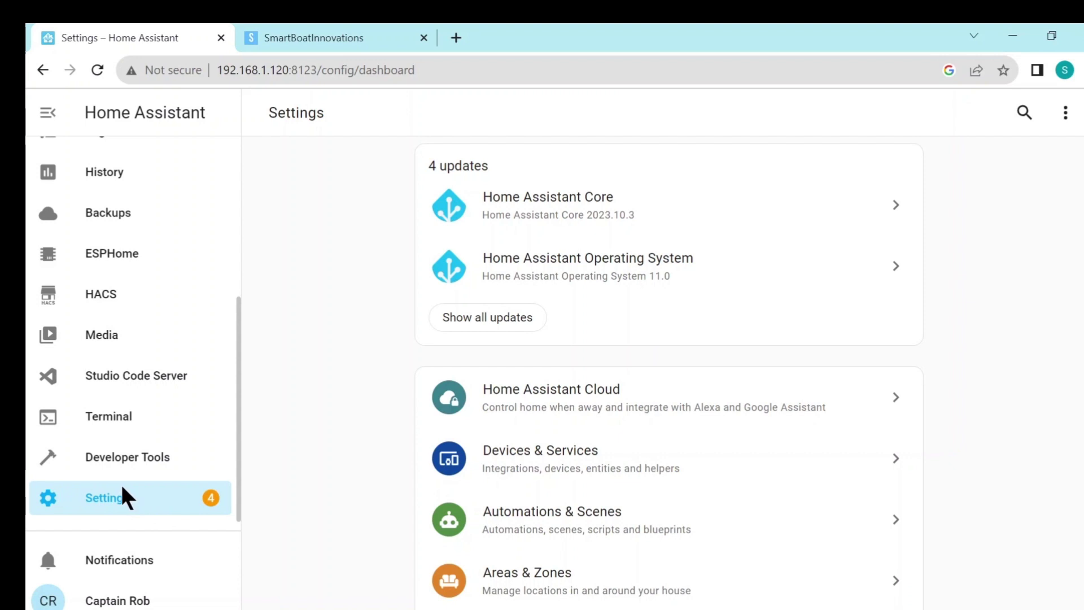
Open the Home Assistant Terminal, then bring up the Smart Boat Innovations website.
click(108, 424)
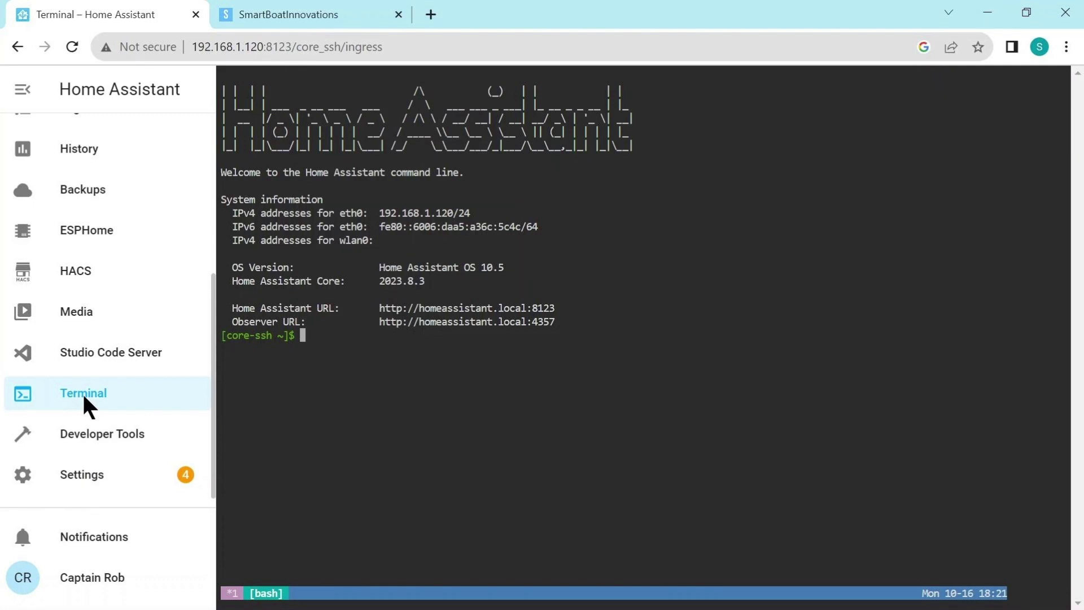
click(269, 12)
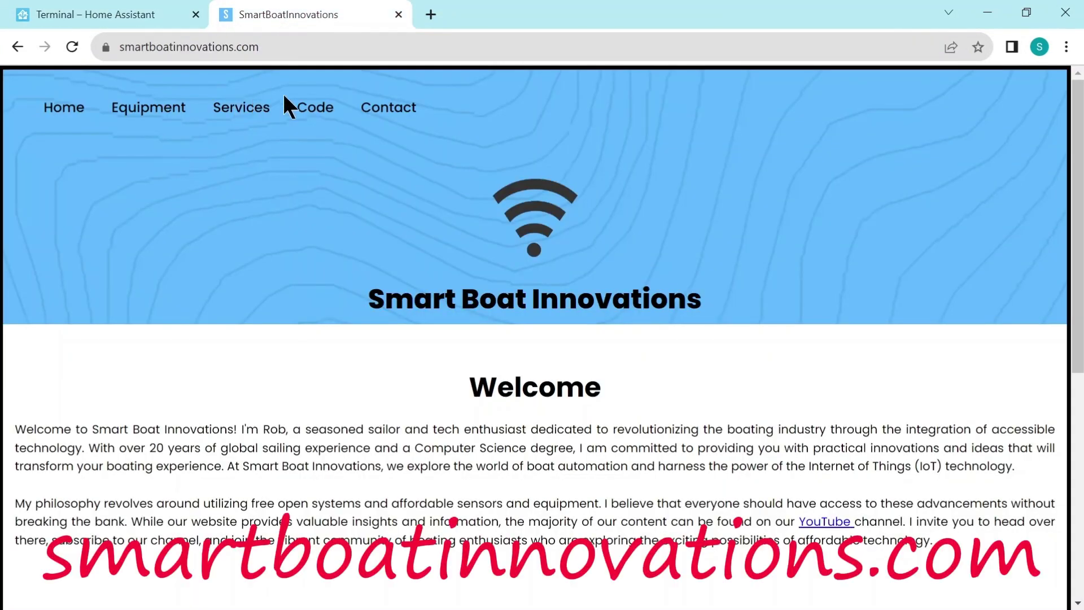
Copy 'ls /dev | grep USB' from the site's Miscellaneous Commands page for the terminal.
click(312, 108)
scroll(246, 240, down, 8)
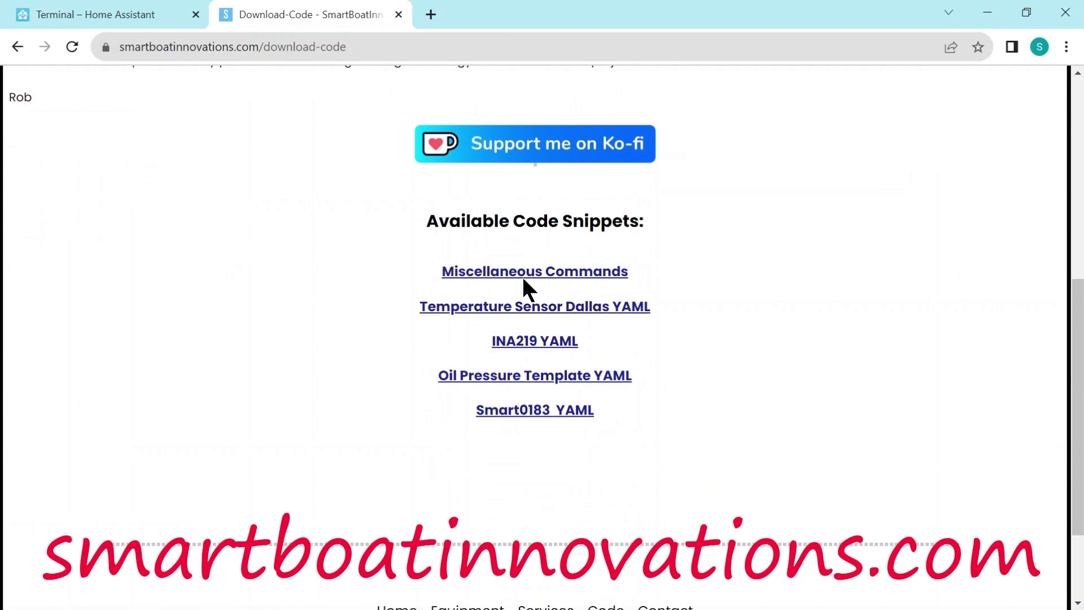
click(523, 277)
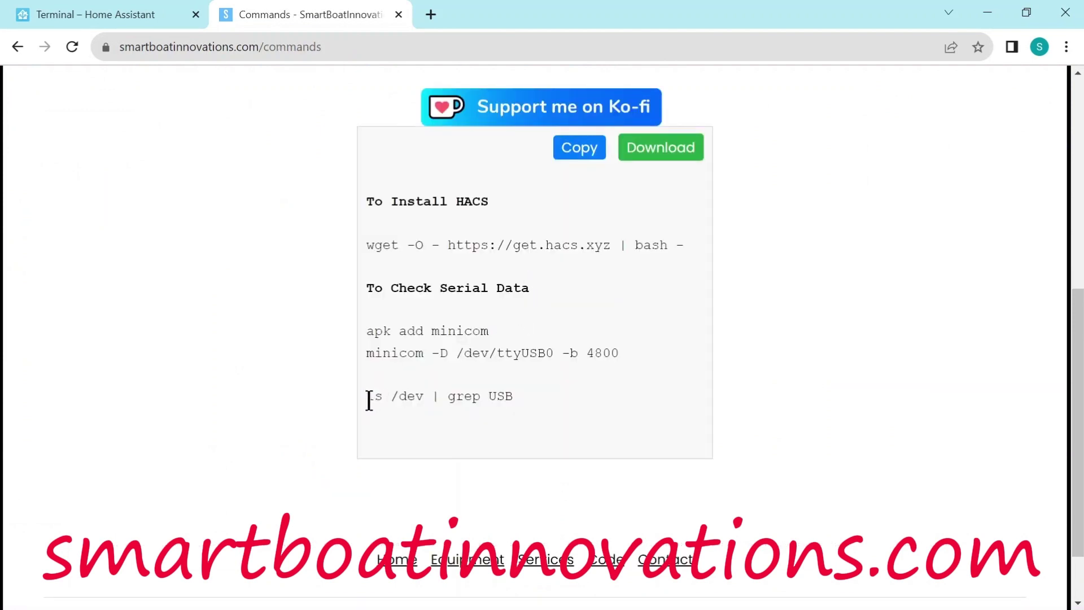
drag(369, 401, 510, 393)
key(ctrl+c)
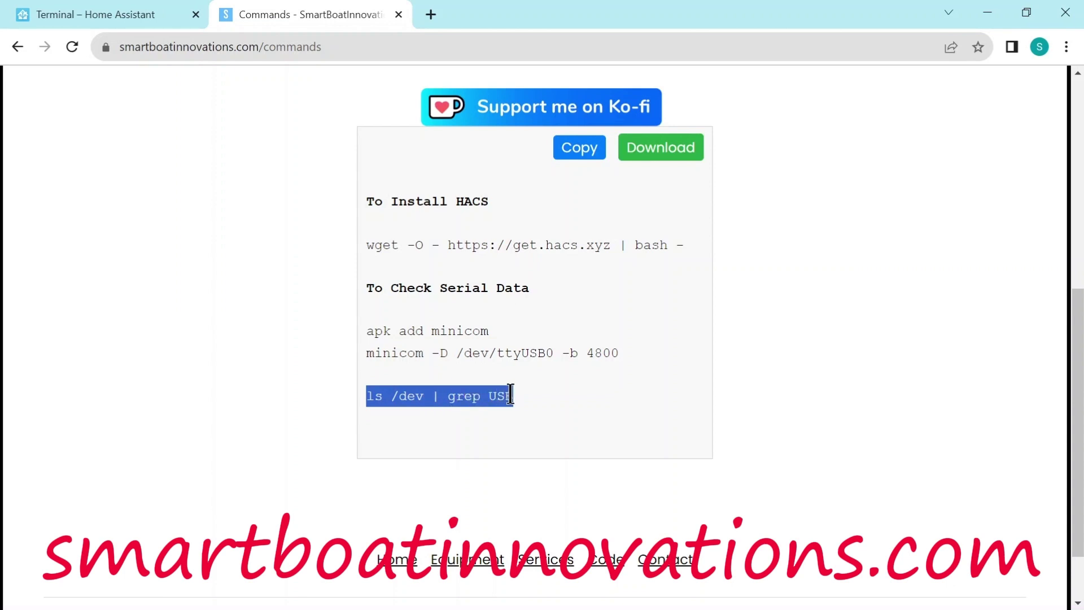
click(102, 12)
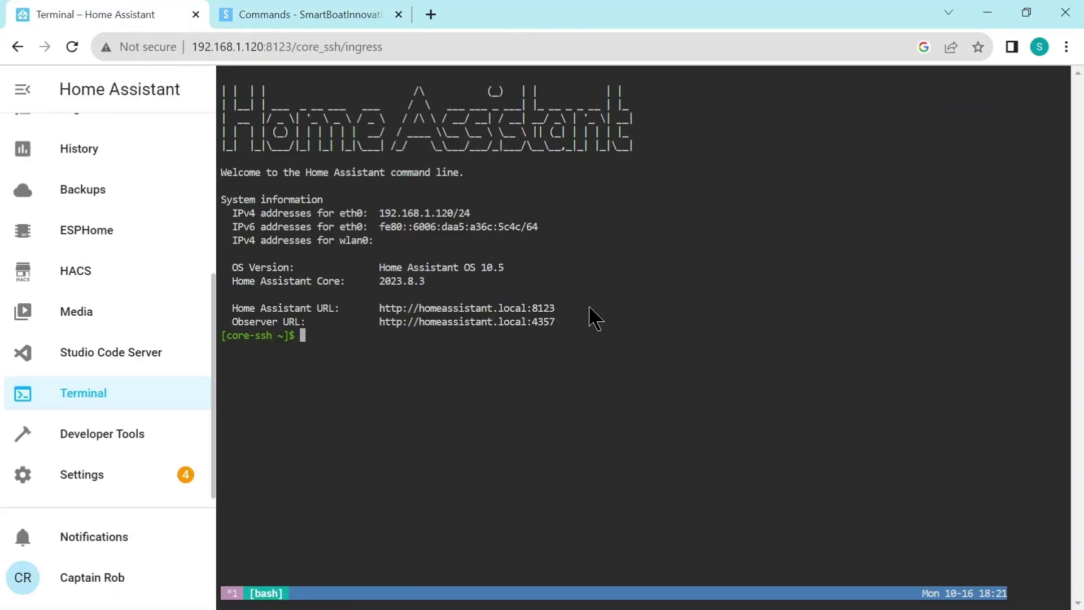
Run 'ls /dev | grep USB' in the terminal, repeating until ttyUSB0 is listed.
key(ctrl+v)
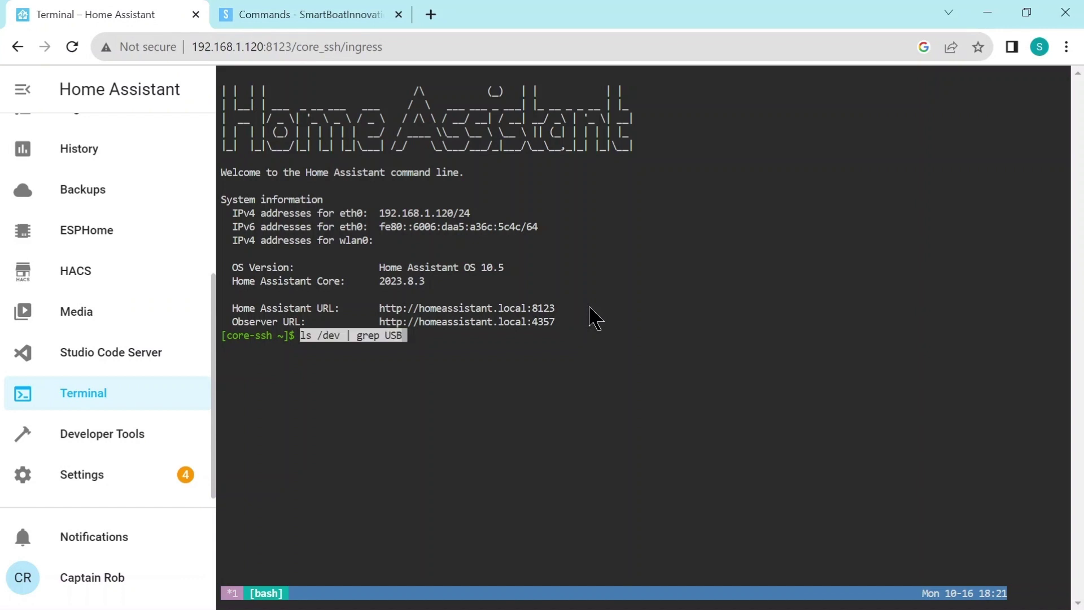
key(Return)
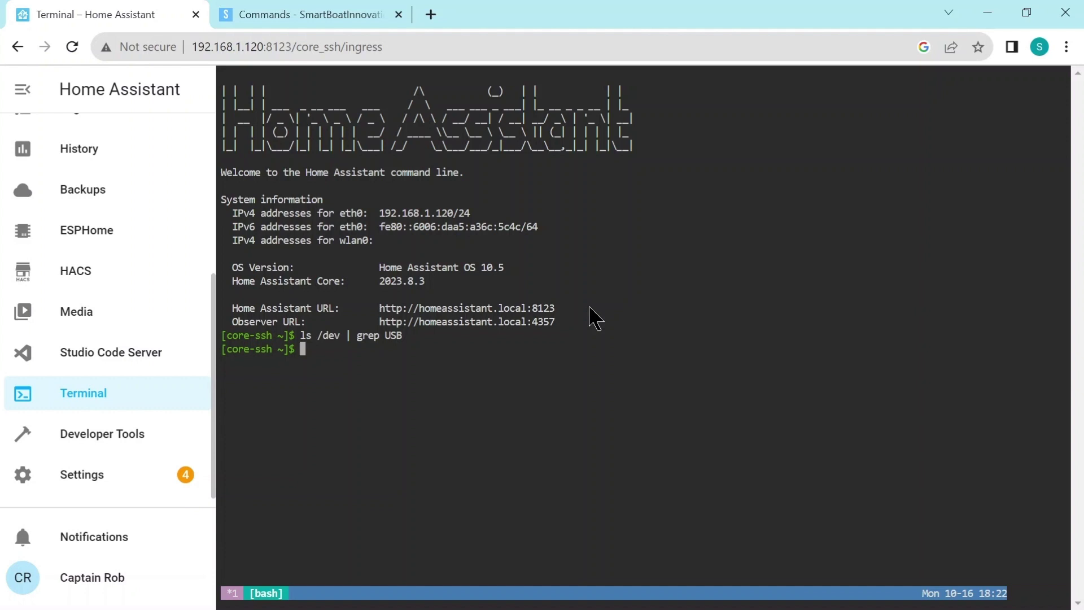
key(ctrl+v)
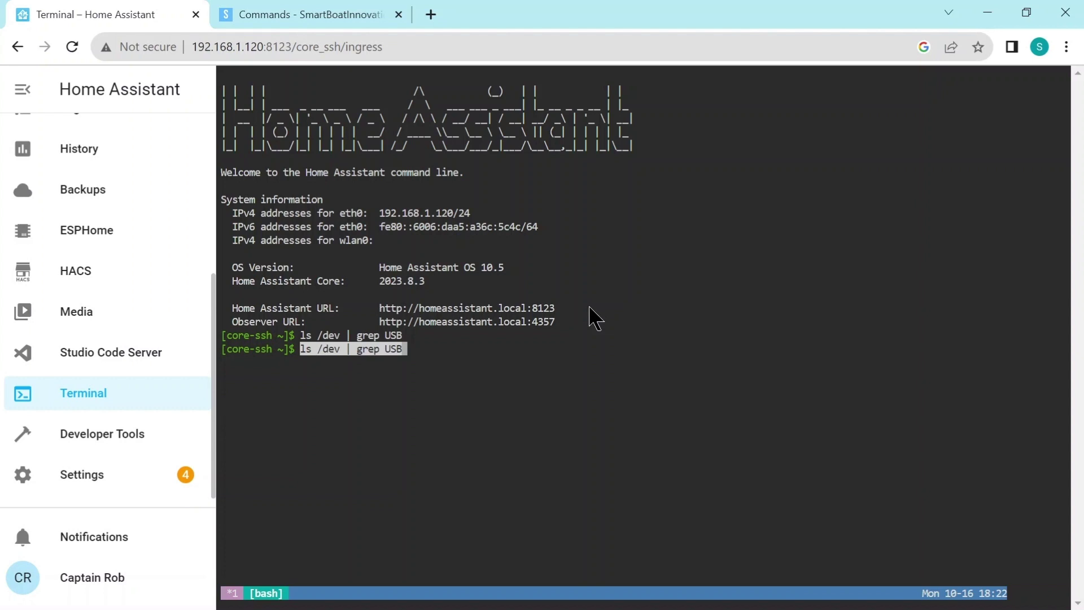
key(Return)
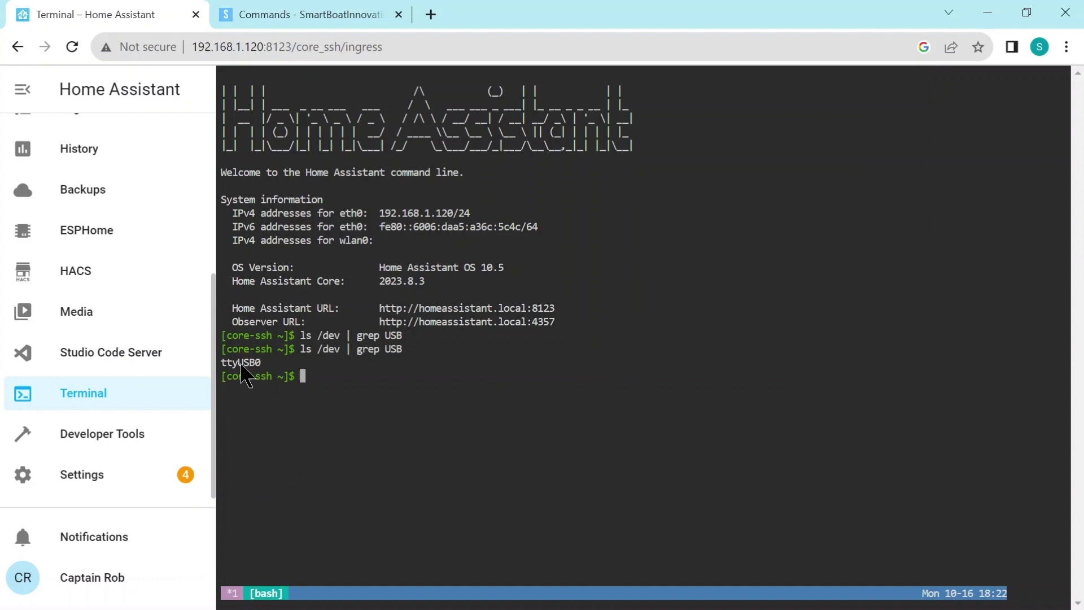
Copy 'apk add minicom' from the commands page and run it in the terminal.
click(306, 14)
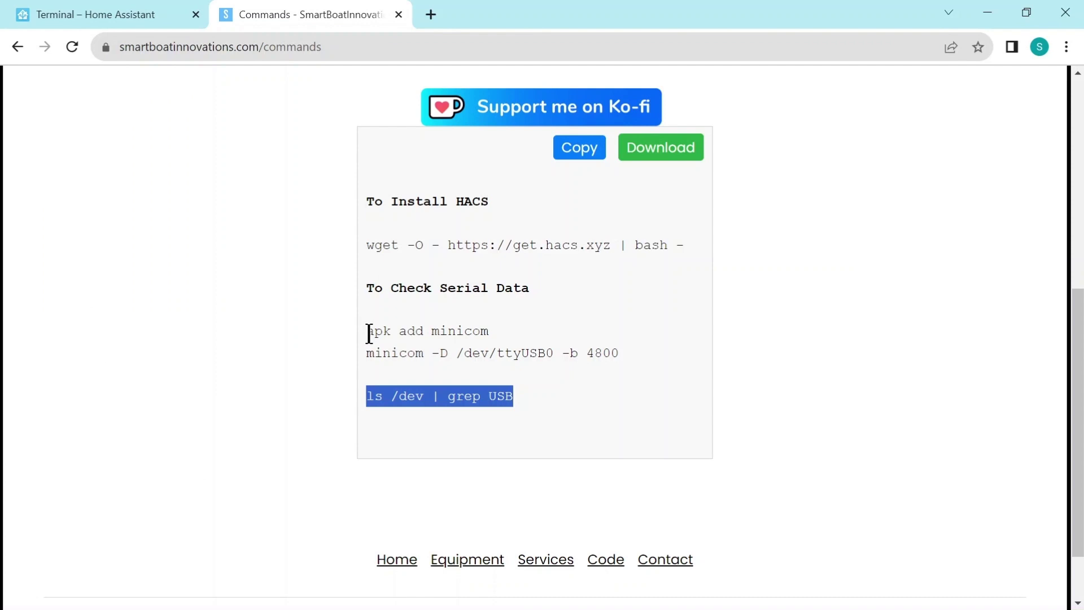
drag(366, 330, 486, 331)
key(ctrl+c)
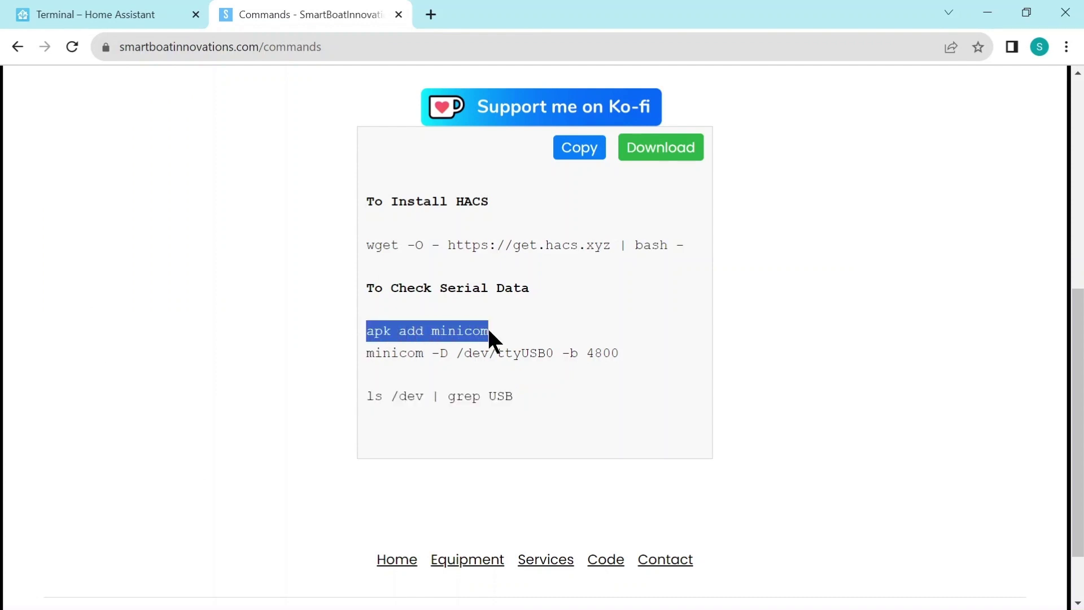
click(124, 17)
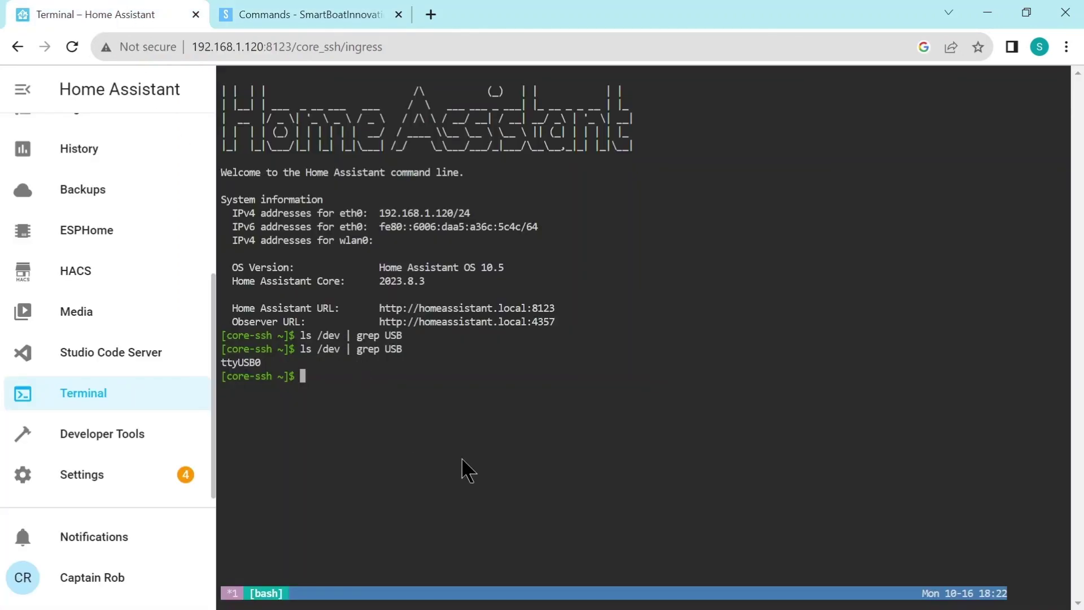
key(ctrl+v)
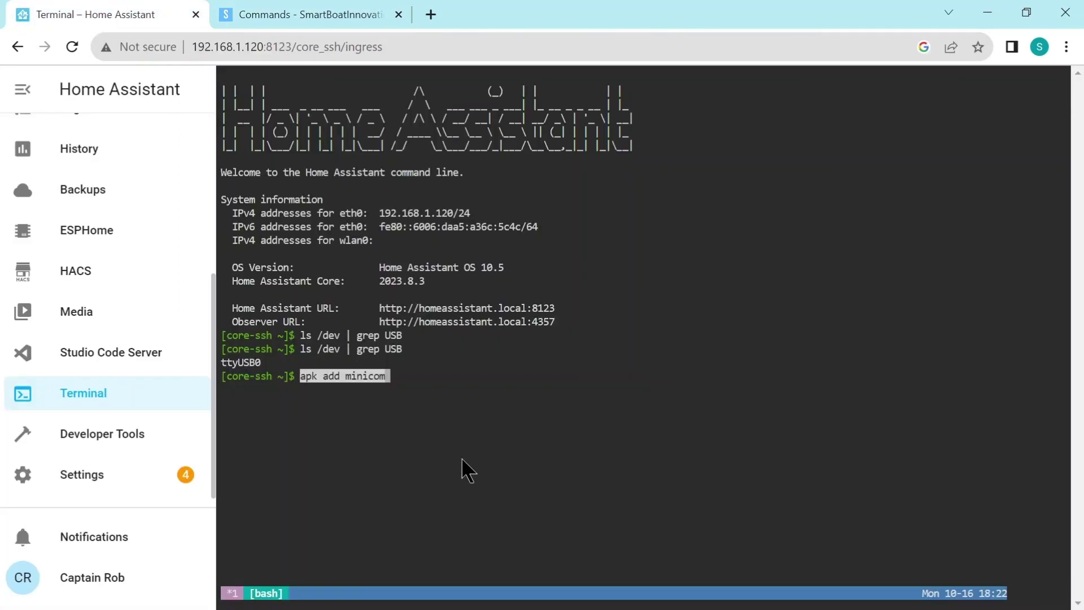
key(Return)
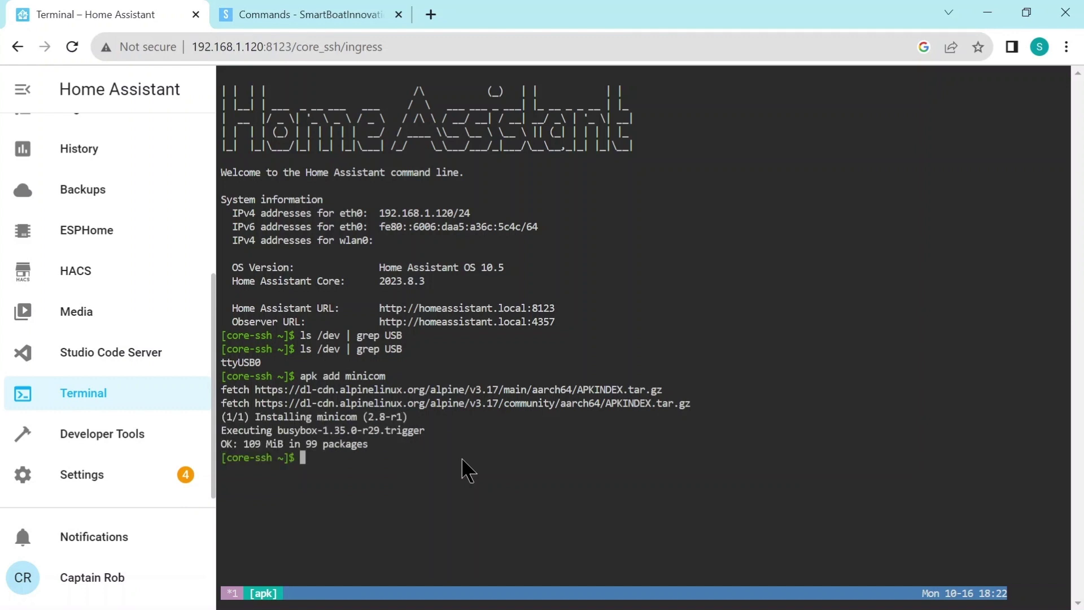
Copy the minicom serial-check command from the Smart Boat commands page.
click(324, 15)
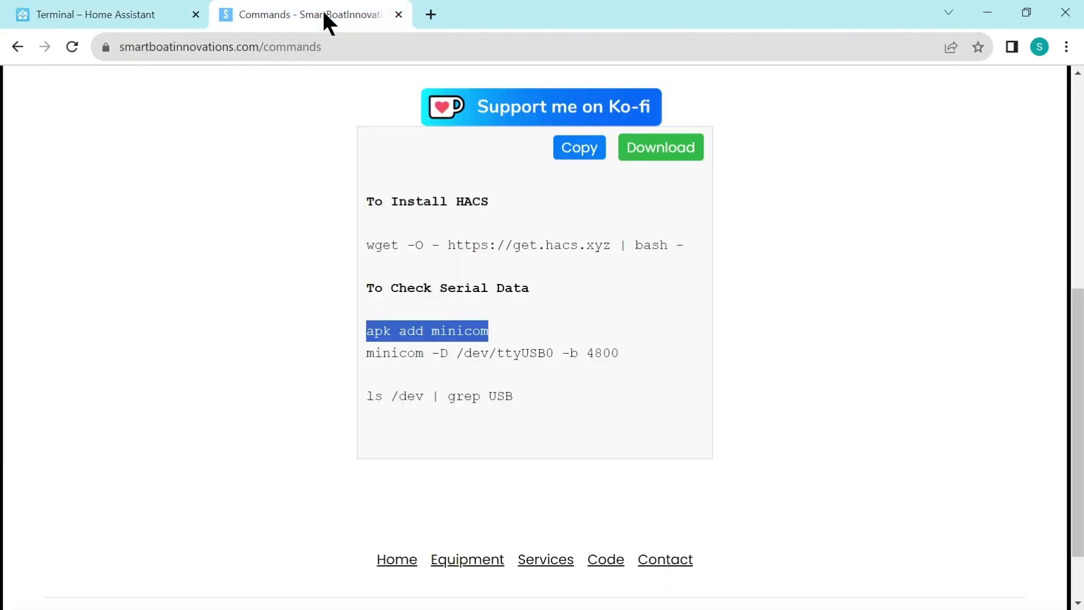
click(369, 352)
drag(369, 352, 615, 355)
key(ctrl+c)
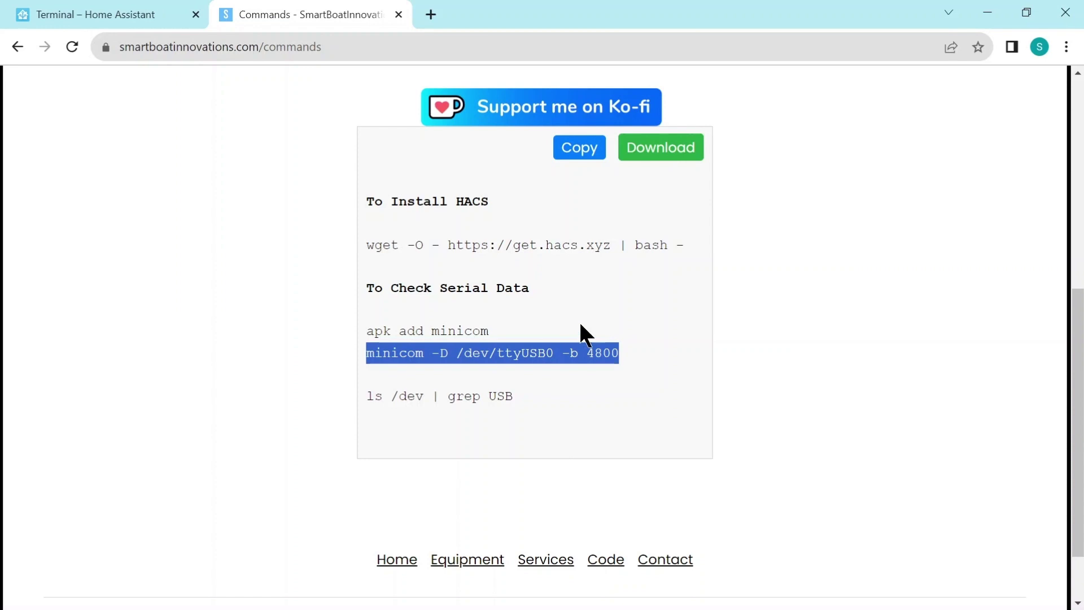
click(81, 12)
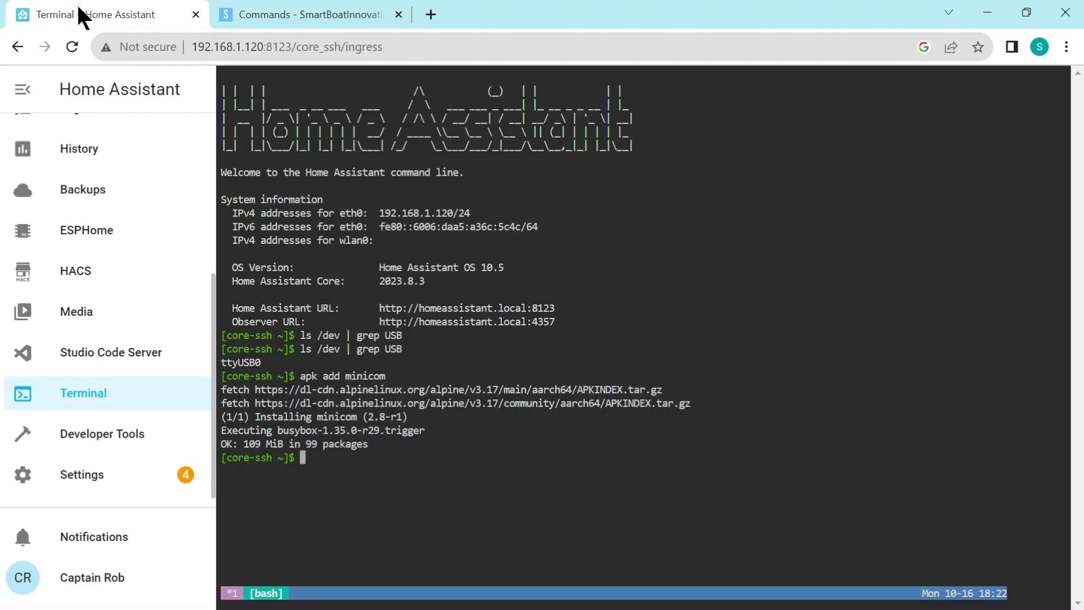
Run minicom on /dev/ttyUSB0 at 4800 baud to watch NMEA data, then close the pane.
key(ctrl+v)
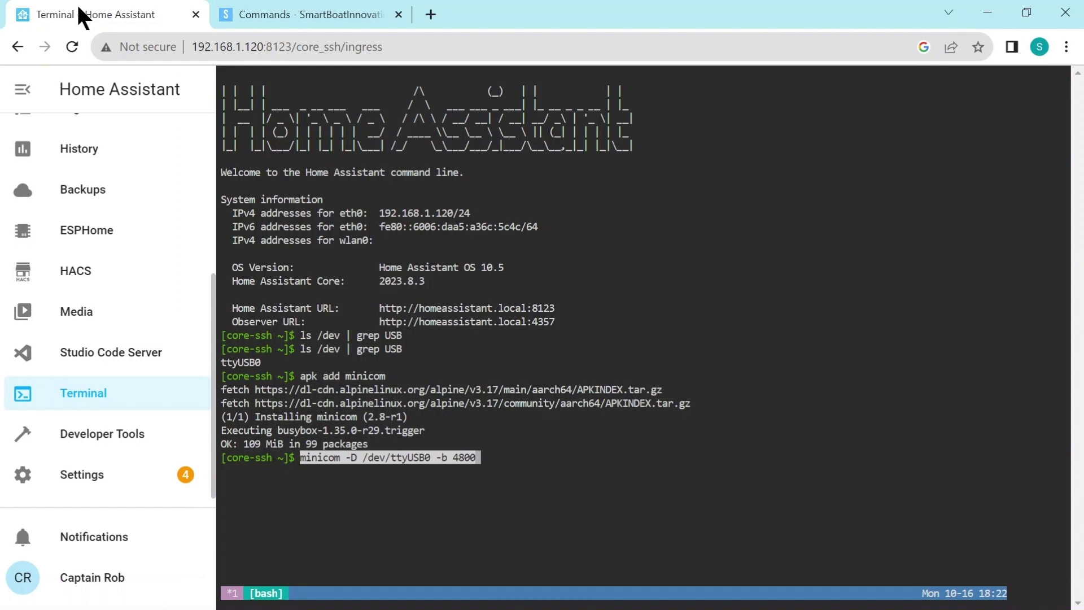
key(Return)
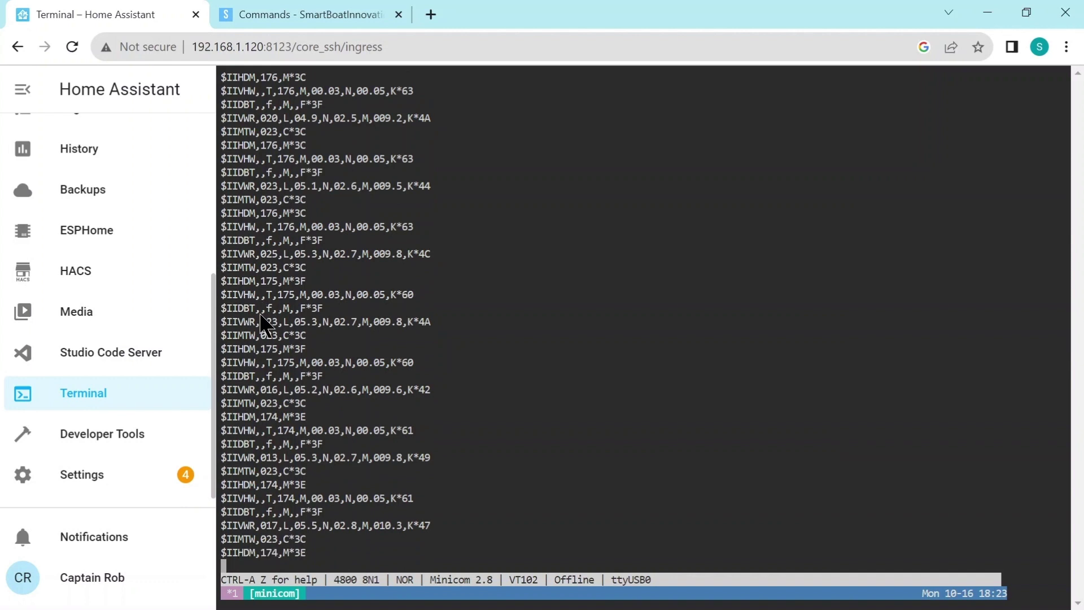
key(ctrl+b)
key(x)
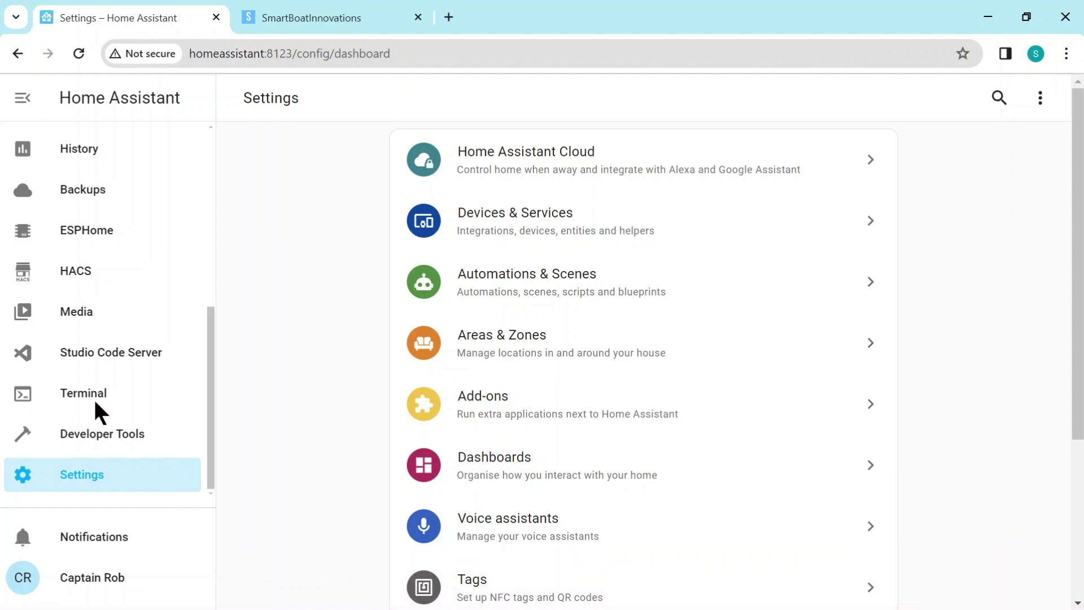
Open the Custom repositories dialog in HACS Integrations, then return to the Smart Boat Innovations site.
click(77, 266)
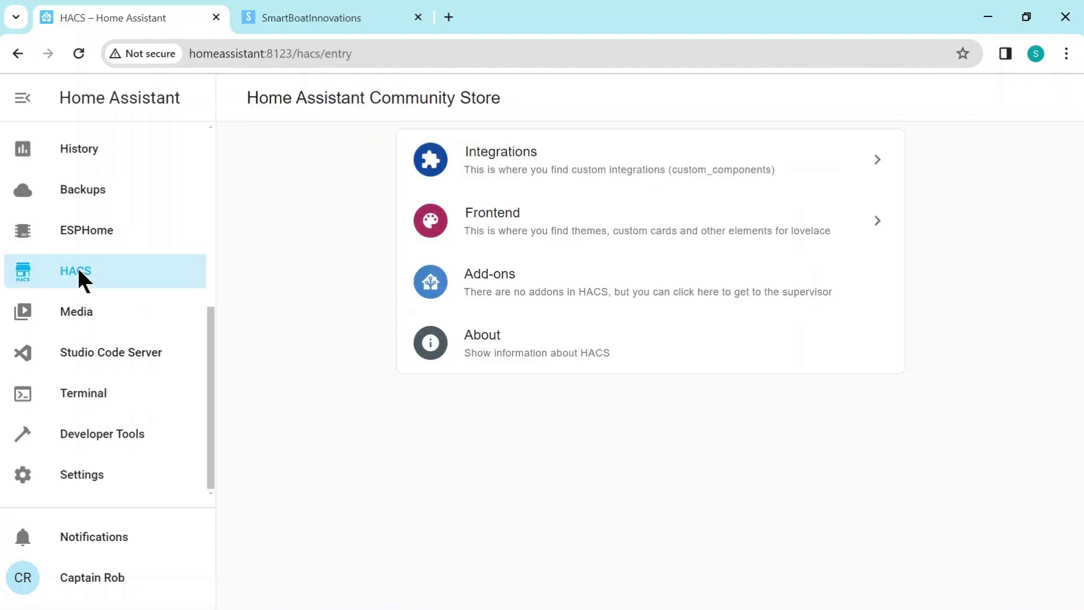
click(557, 158)
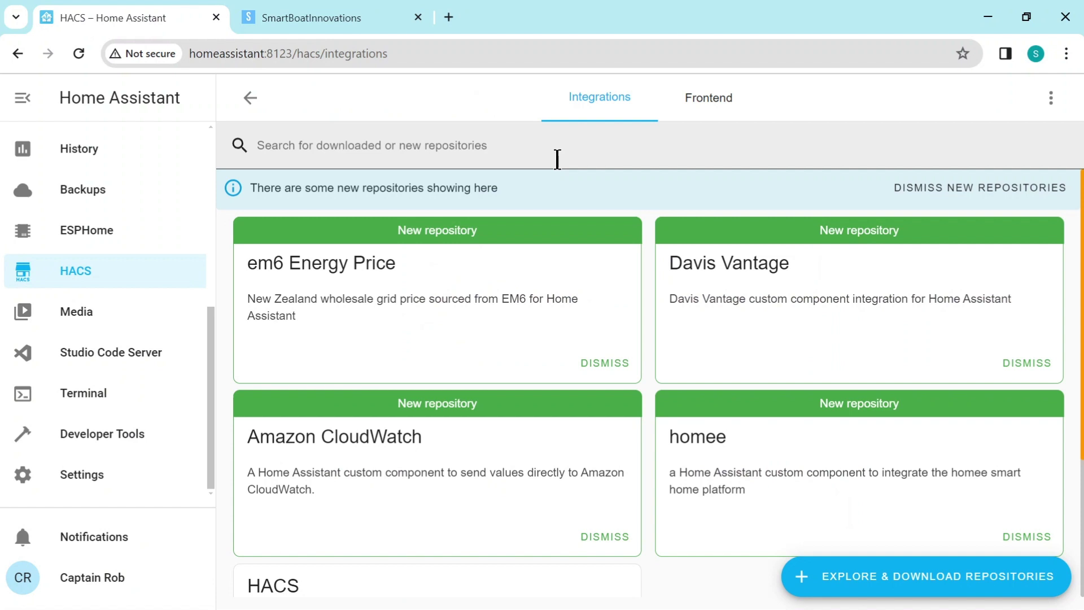
click(1051, 97)
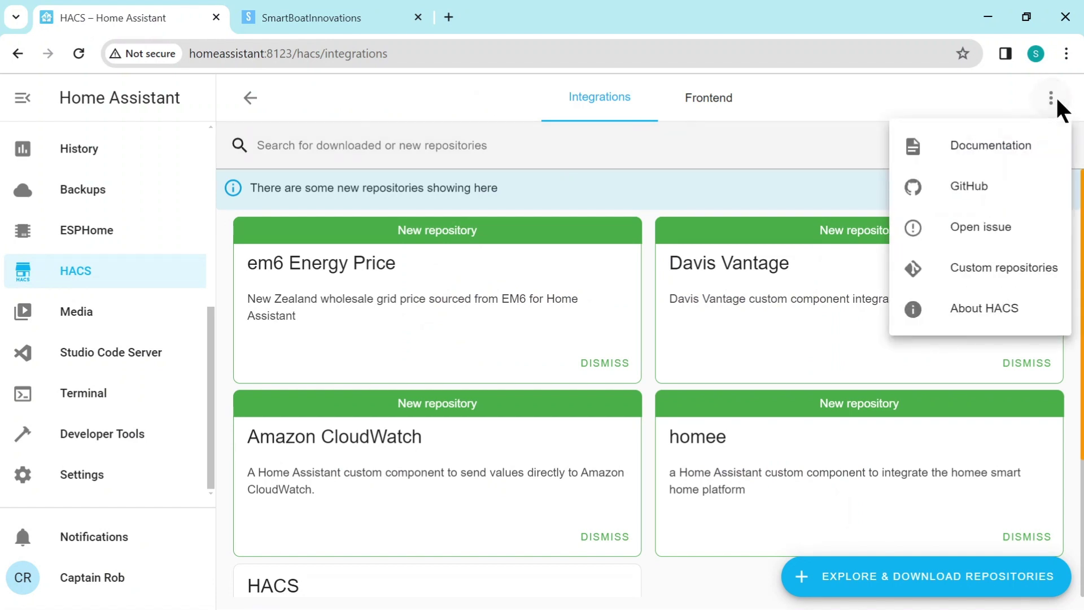
click(985, 269)
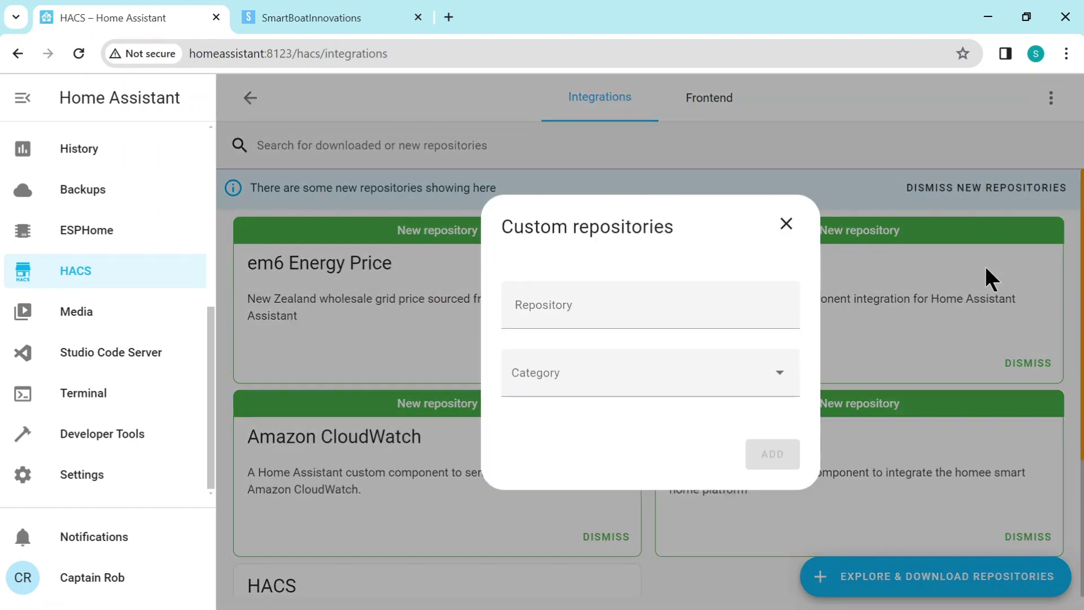
click(316, 18)
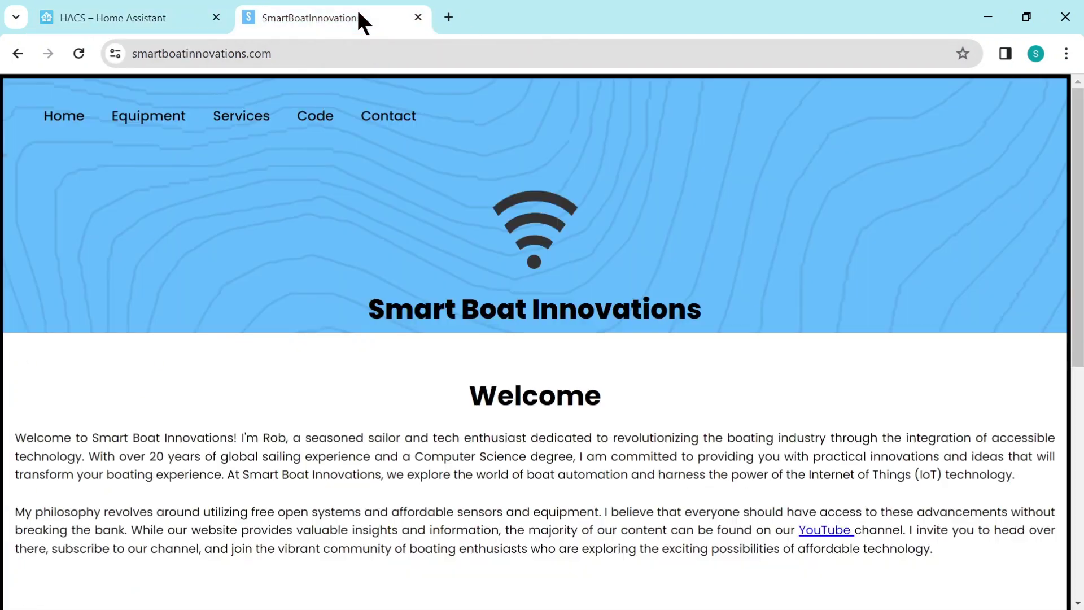
Open the ha-smart0183serial GitHub repository from the Smart 0183 Serial page and copy its address.
click(323, 114)
scroll(351, 315, down, 5)
scroll(353, 320, down, 3)
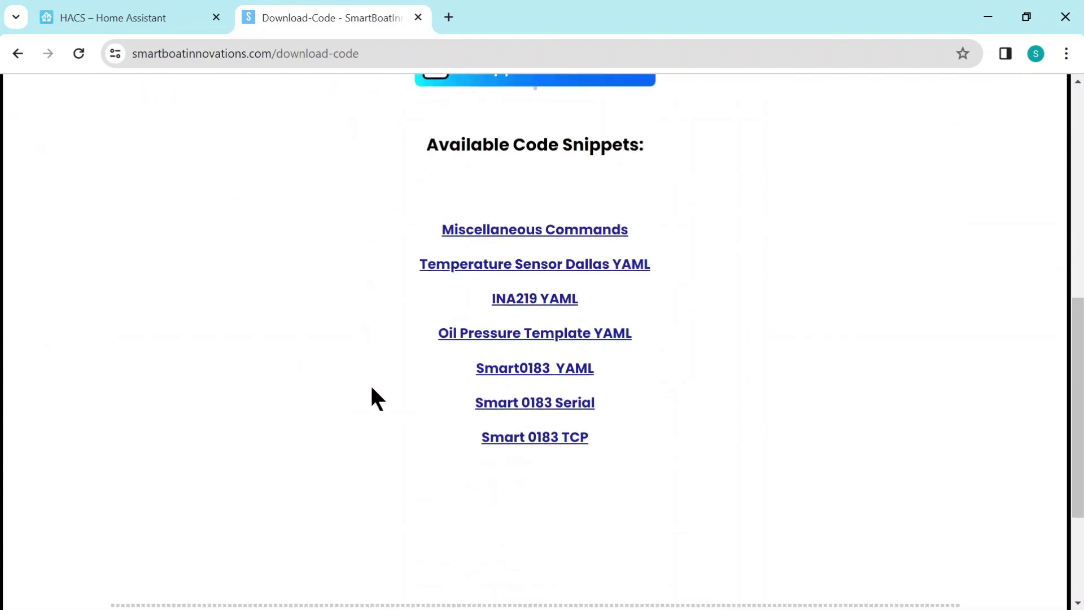
click(515, 404)
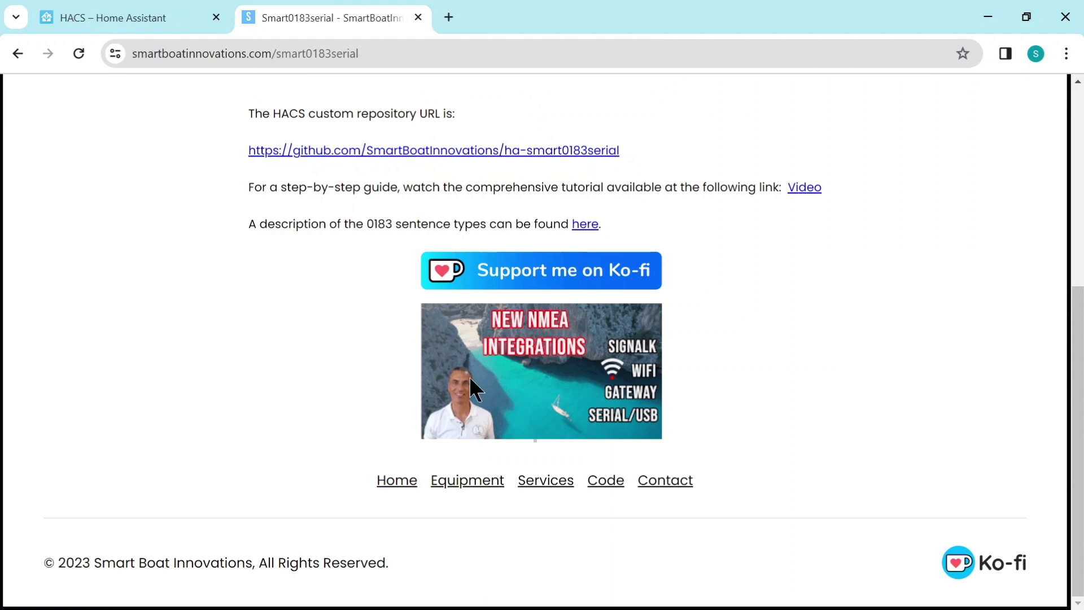
scroll(306, 352, up, 4)
scroll(302, 350, up, 2)
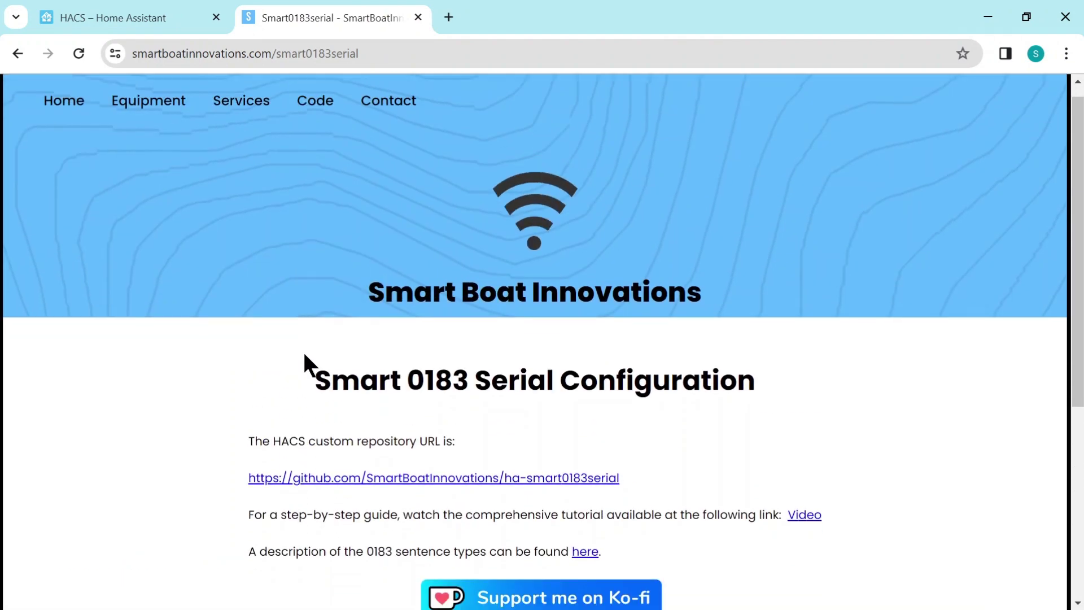
scroll(303, 350, down, 4)
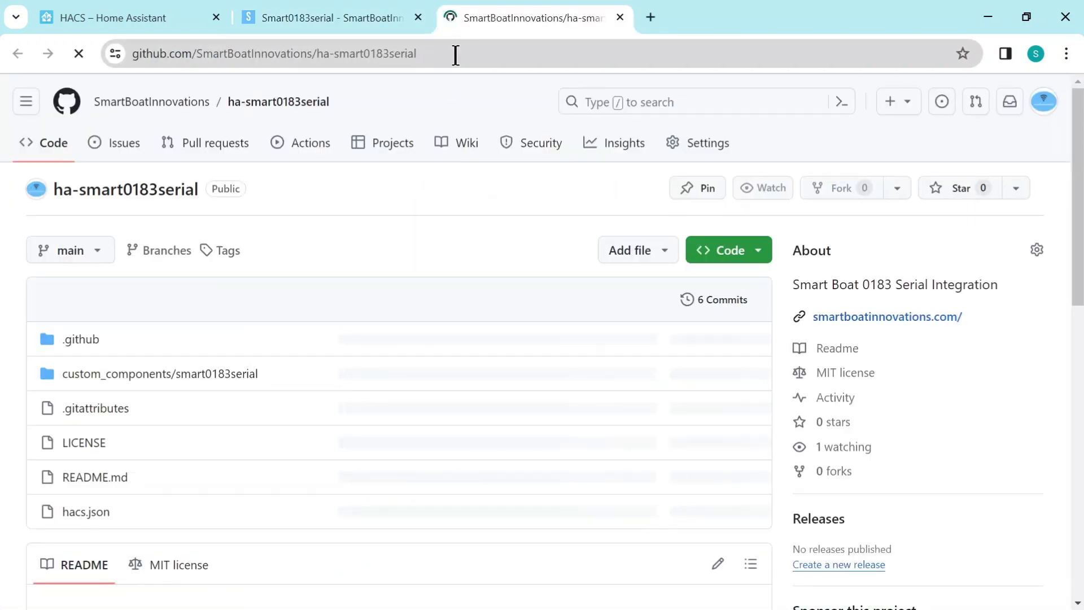
click(456, 54)
key(ctrl+c)
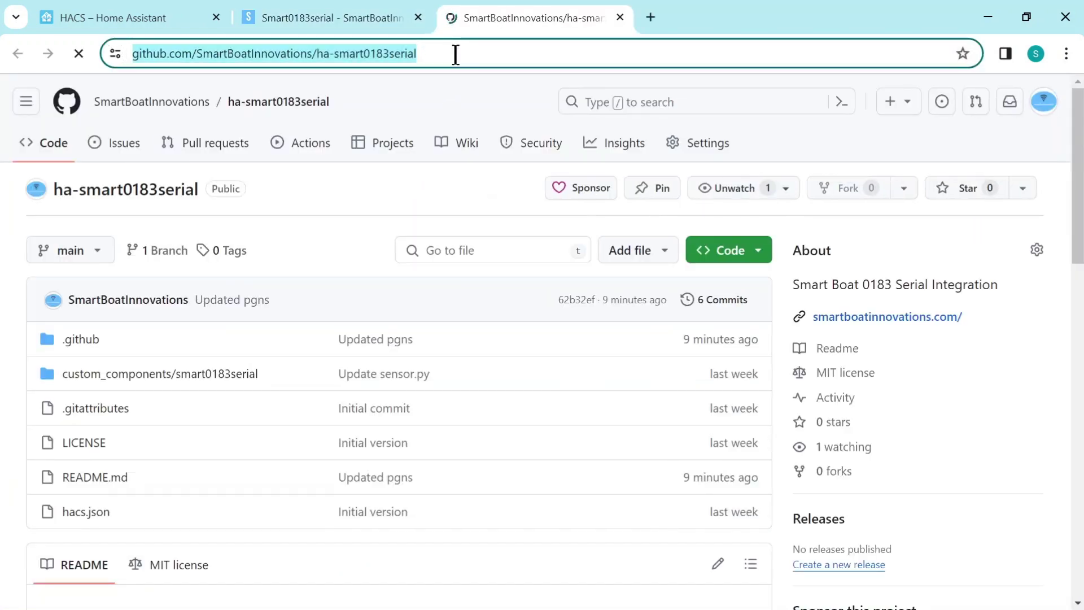
Add the ha-smart0183serial GitHub URL to HACS as a custom repository of category Integration.
click(126, 14)
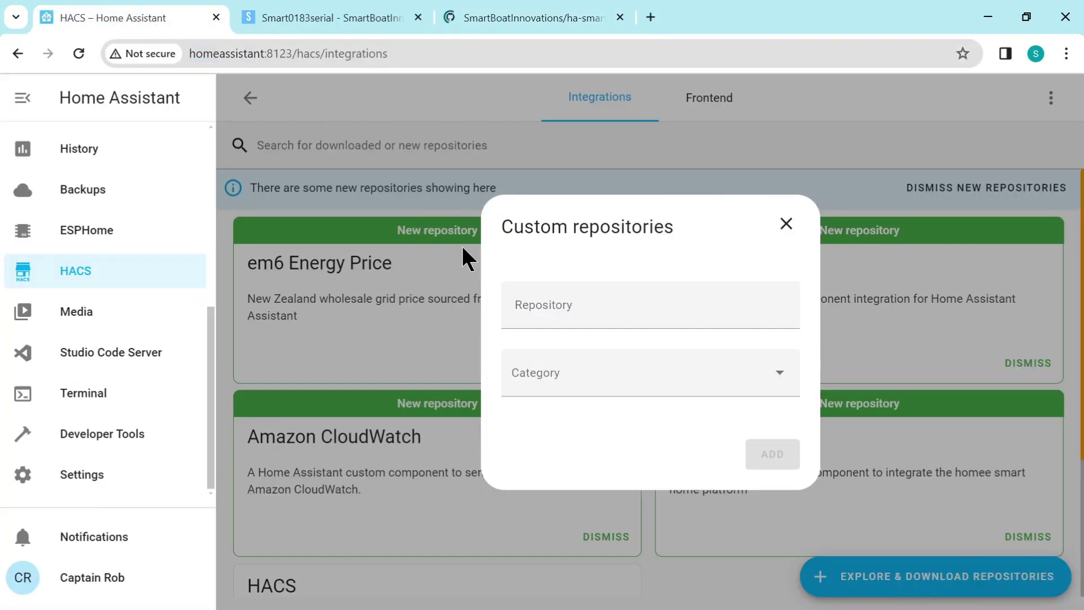
click(598, 305)
key(ctrl+v)
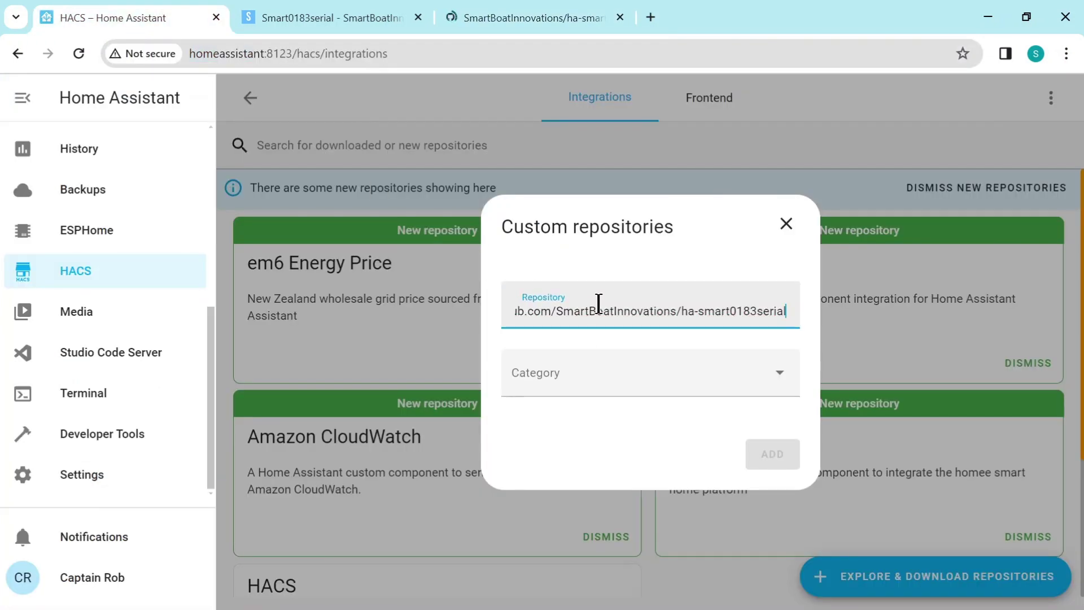
key(Tab)
click(589, 375)
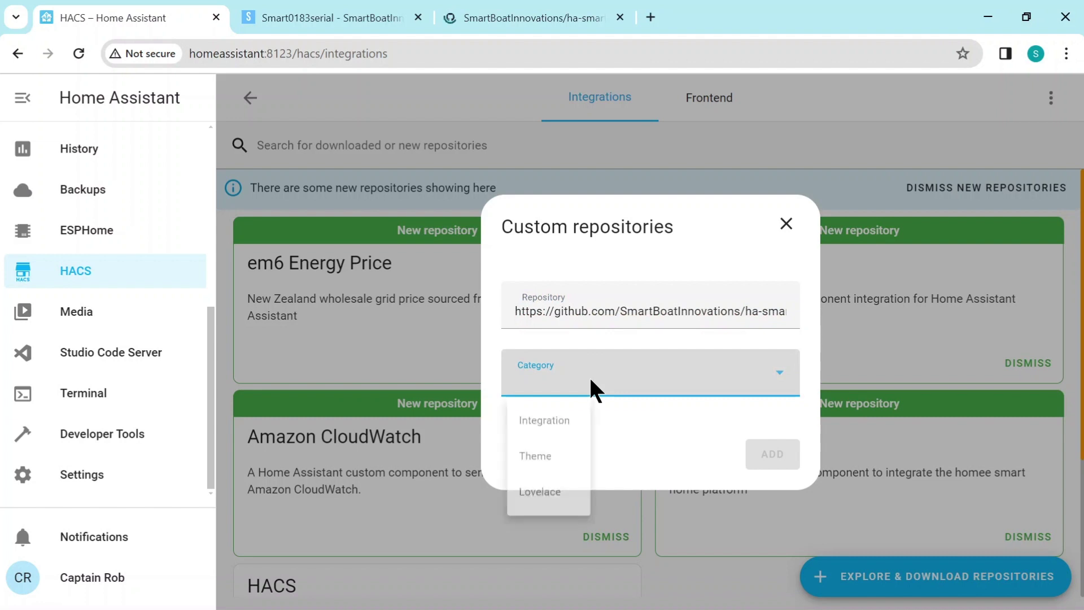
click(546, 425)
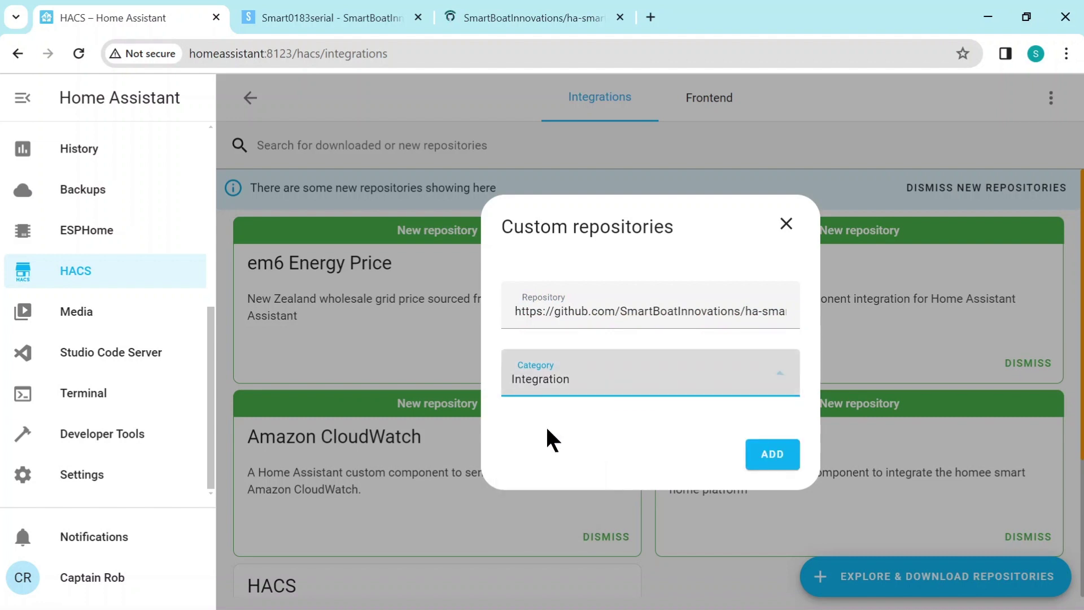
click(771, 451)
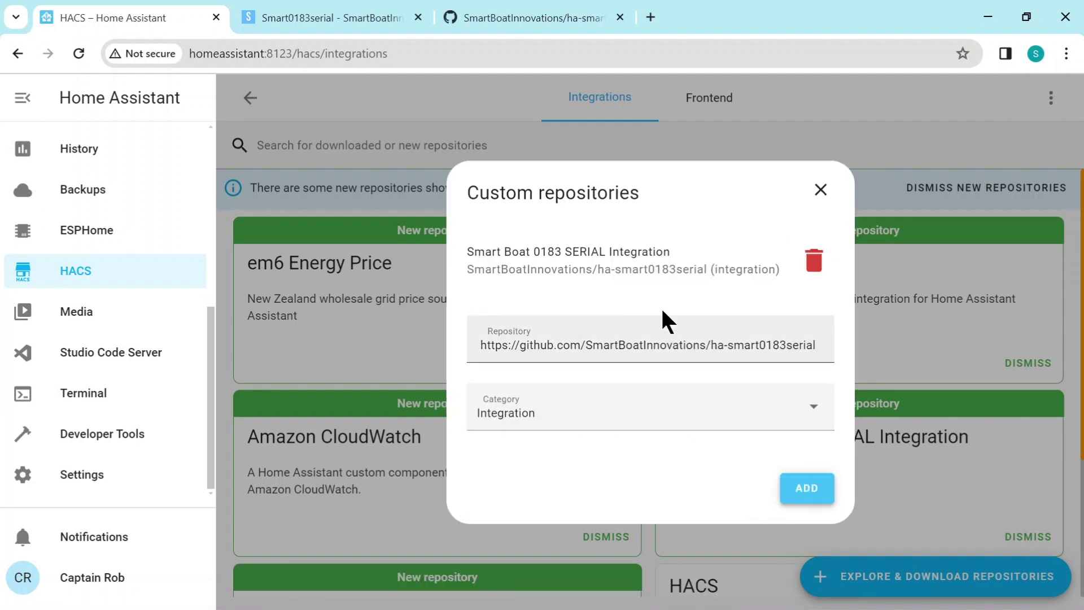
Download the Smart Boat 0183 SERIAL Integration from its HACS page.
click(640, 260)
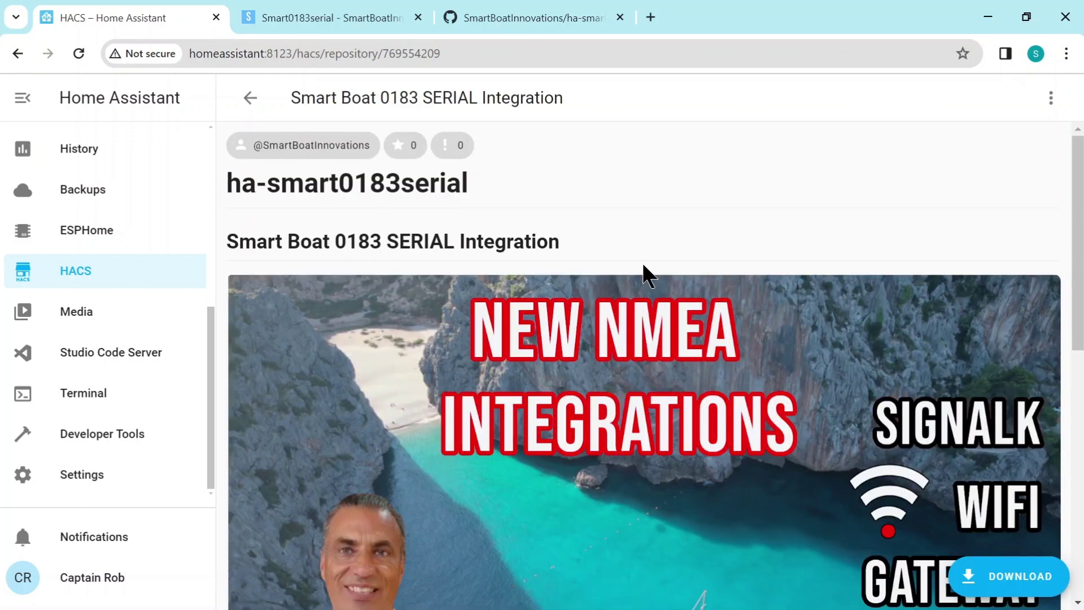
scroll(638, 289, down, 4)
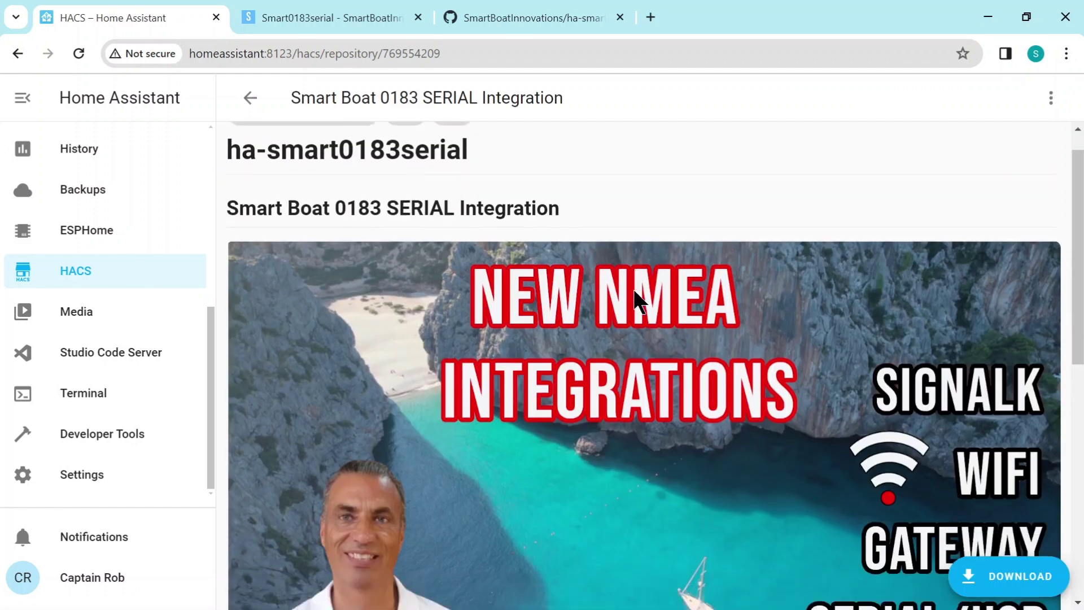
scroll(633, 290, down, 6)
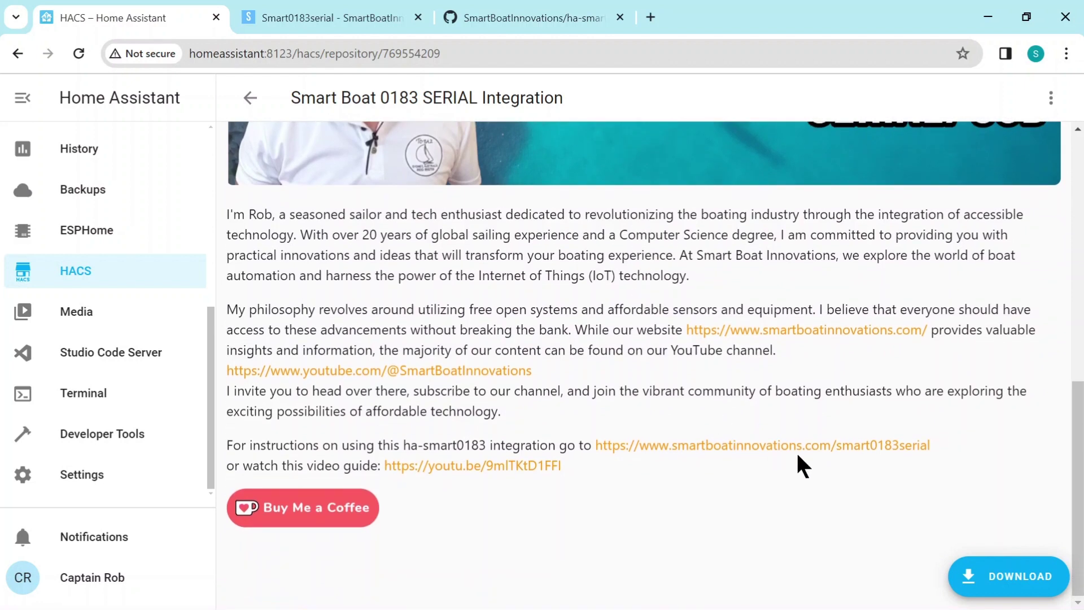
click(1004, 571)
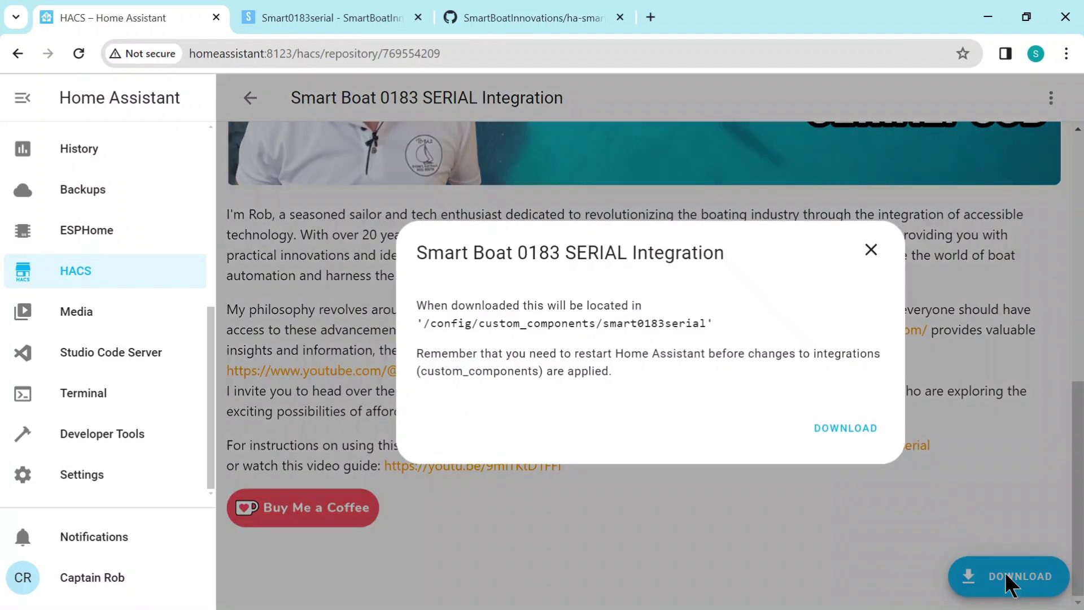
click(854, 429)
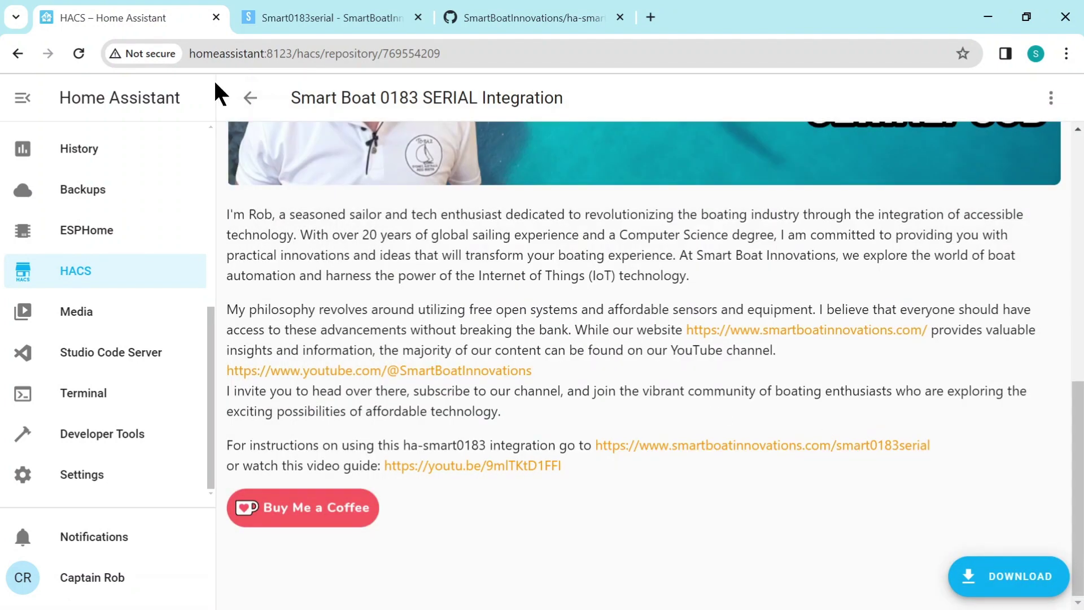
Return to the HACS integrations list, where the Smart Boat card shows Pending restart.
click(251, 98)
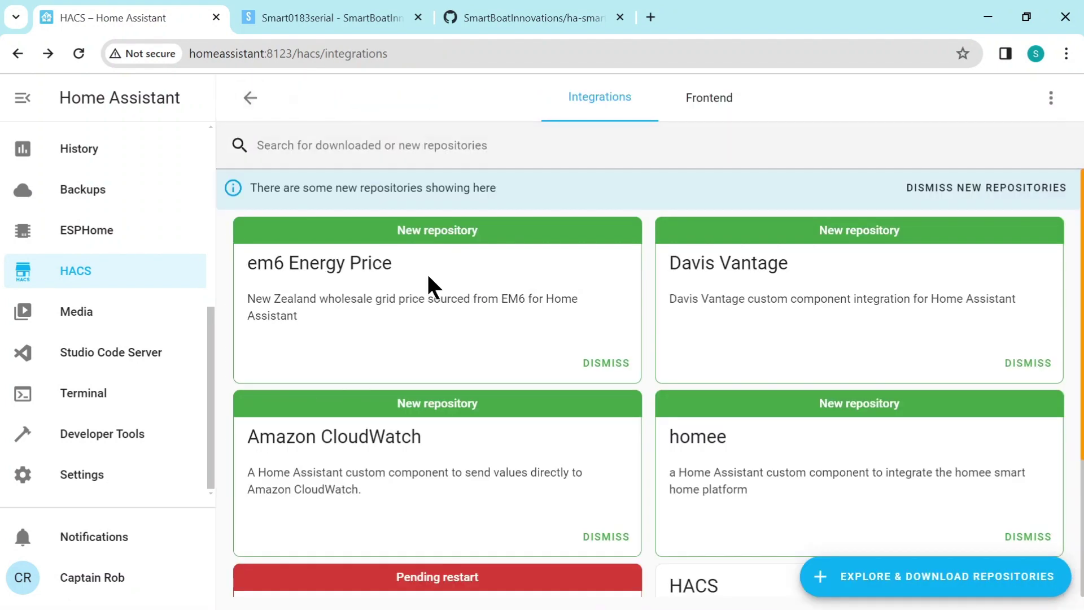
scroll(428, 280, down, 3)
scroll(428, 280, down, 1)
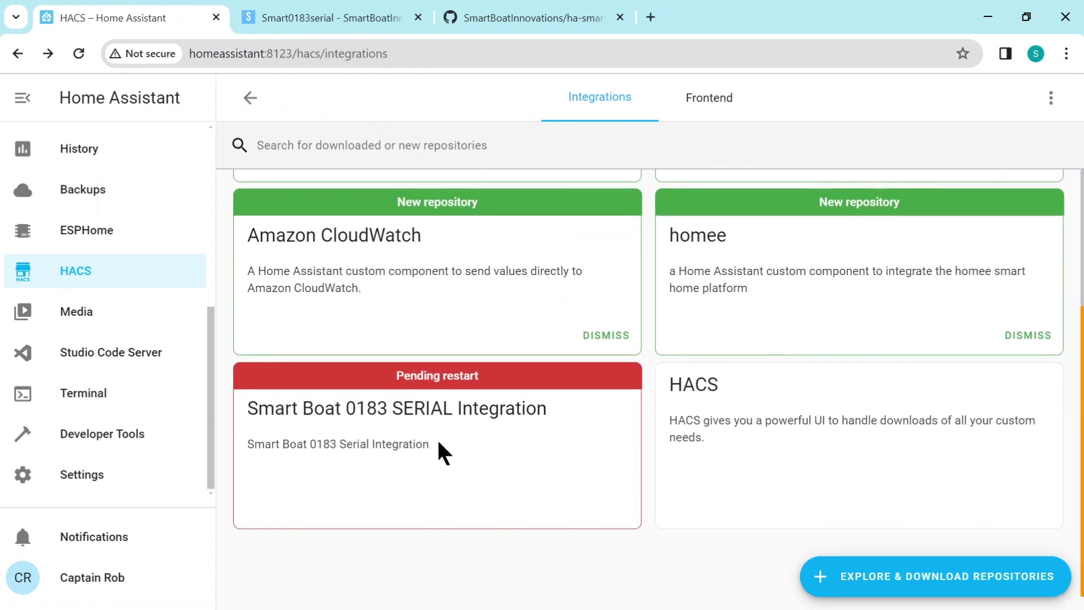
Run the configuration check in Developer Tools and restart Home Assistant.
click(91, 436)
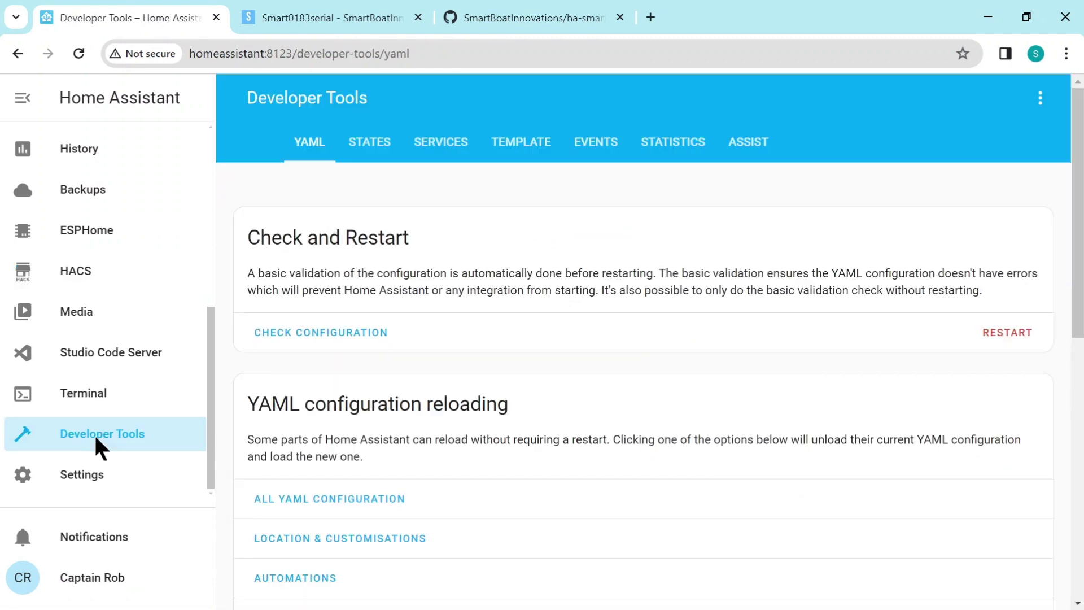
click(1013, 332)
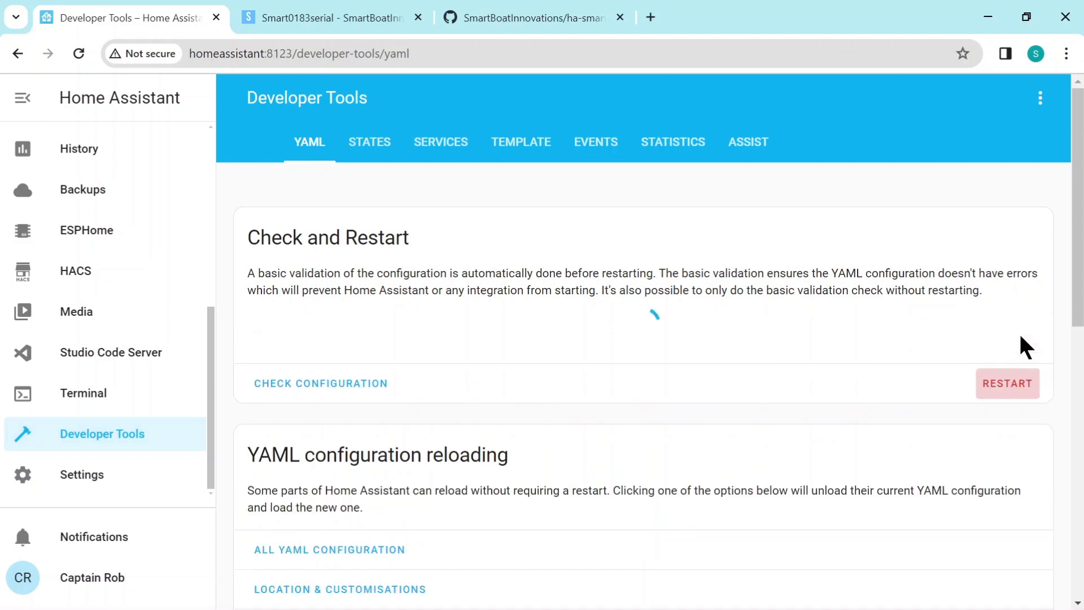
click(458, 375)
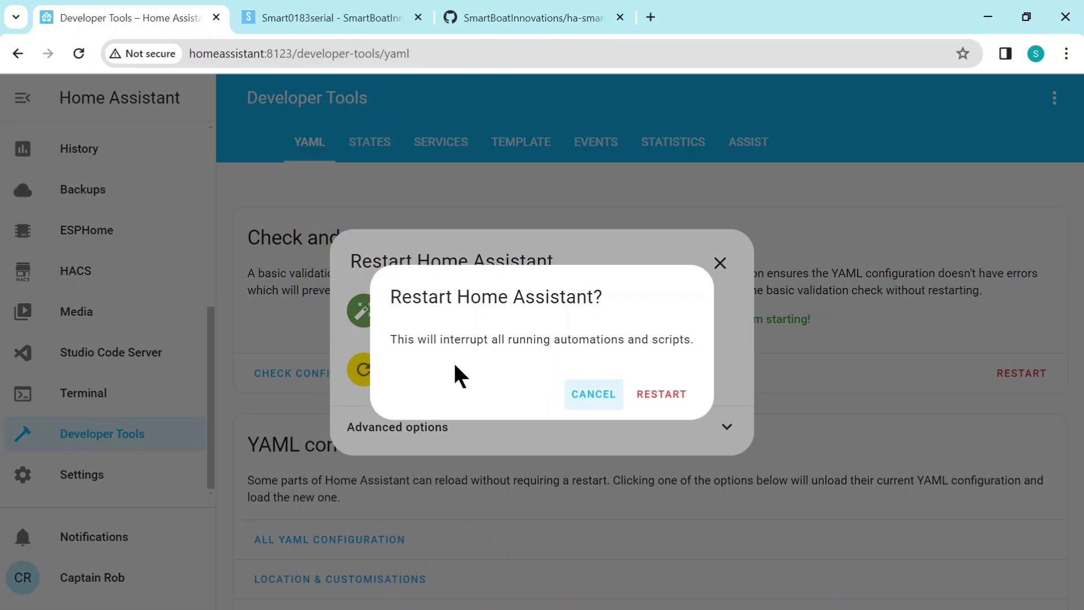
click(655, 395)
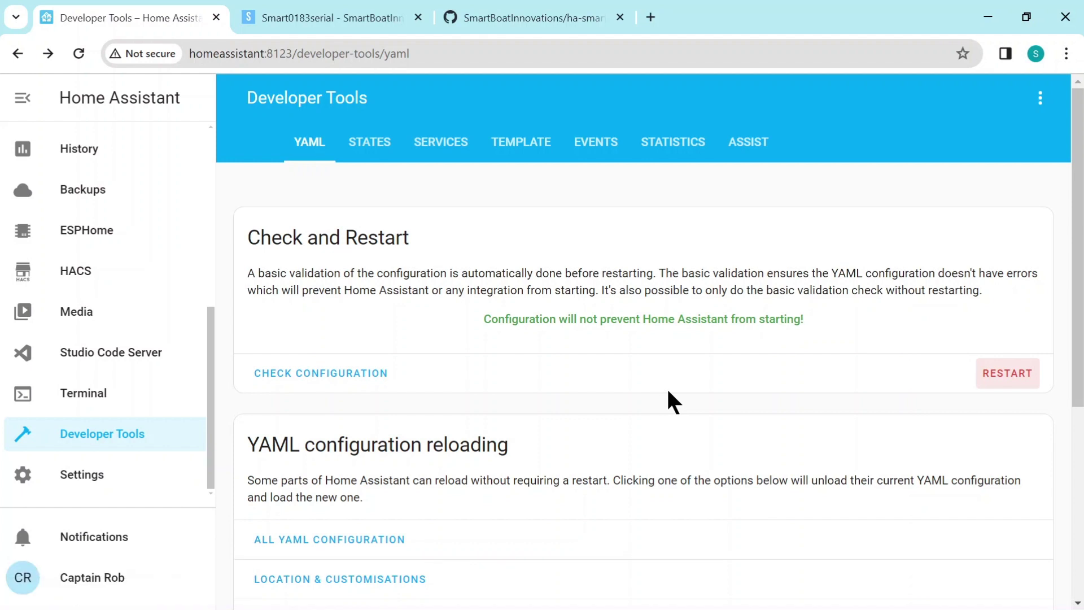
Add the Smart Boat 0183 SERIAL integration named 'NMEA Instruments' on /dev/ttyUSB0 at 4800 baud.
click(69, 482)
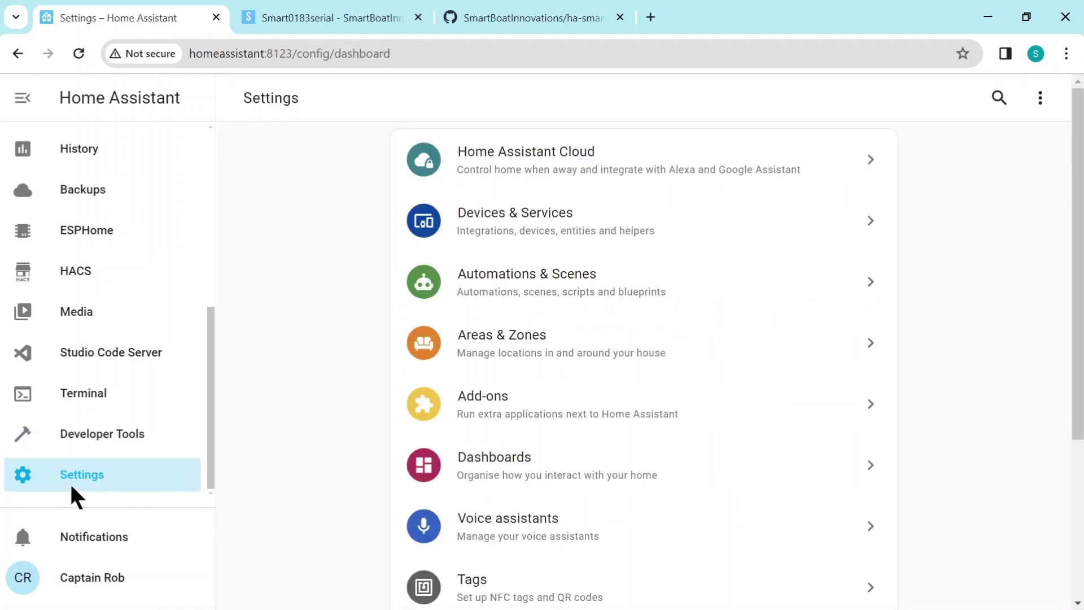
click(518, 218)
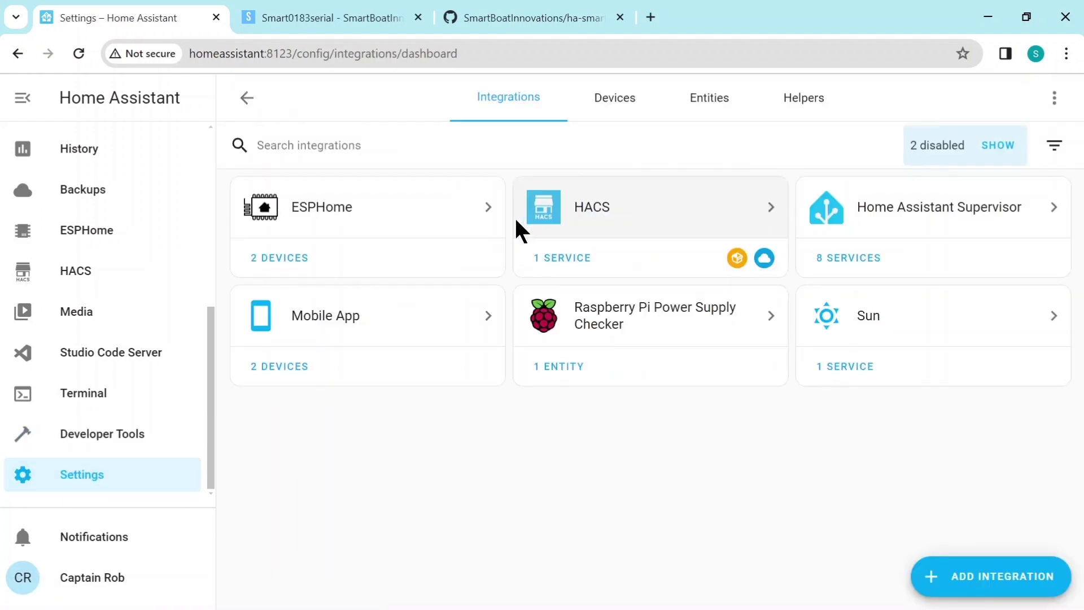
click(1008, 582)
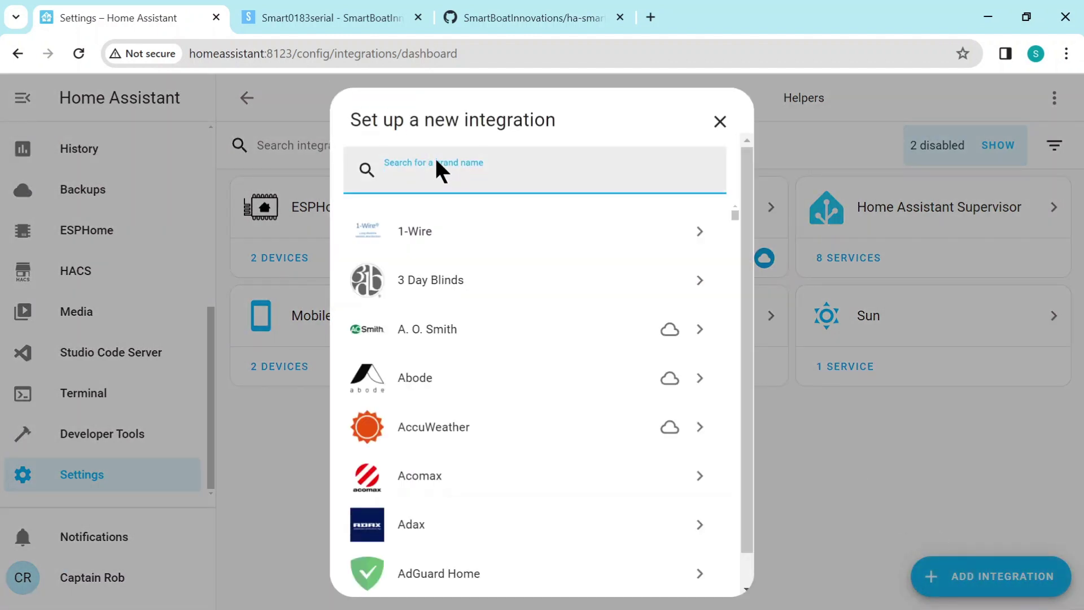
text(183)
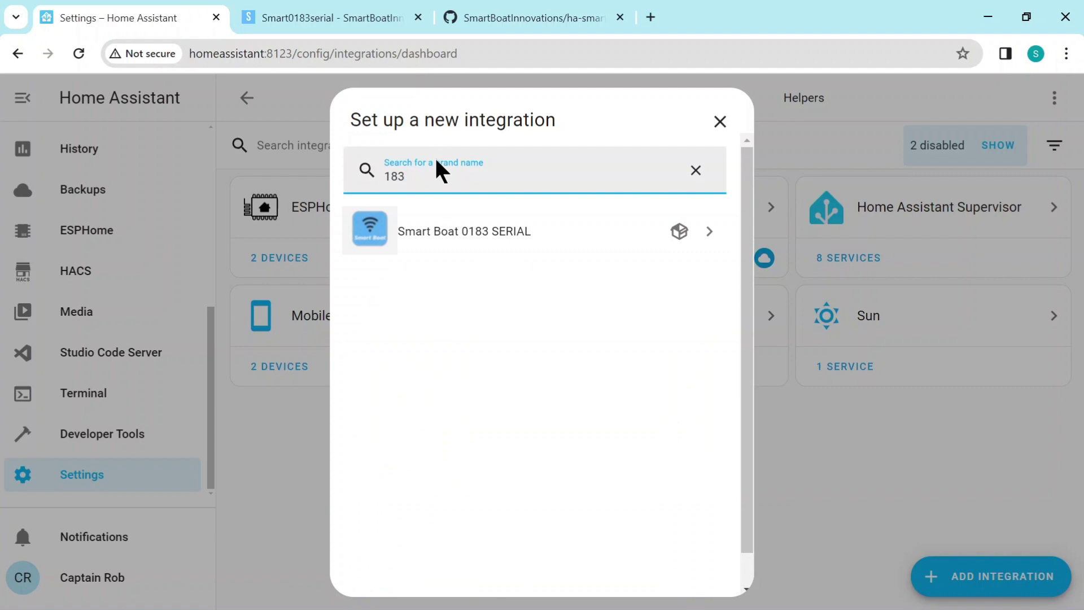
click(504, 230)
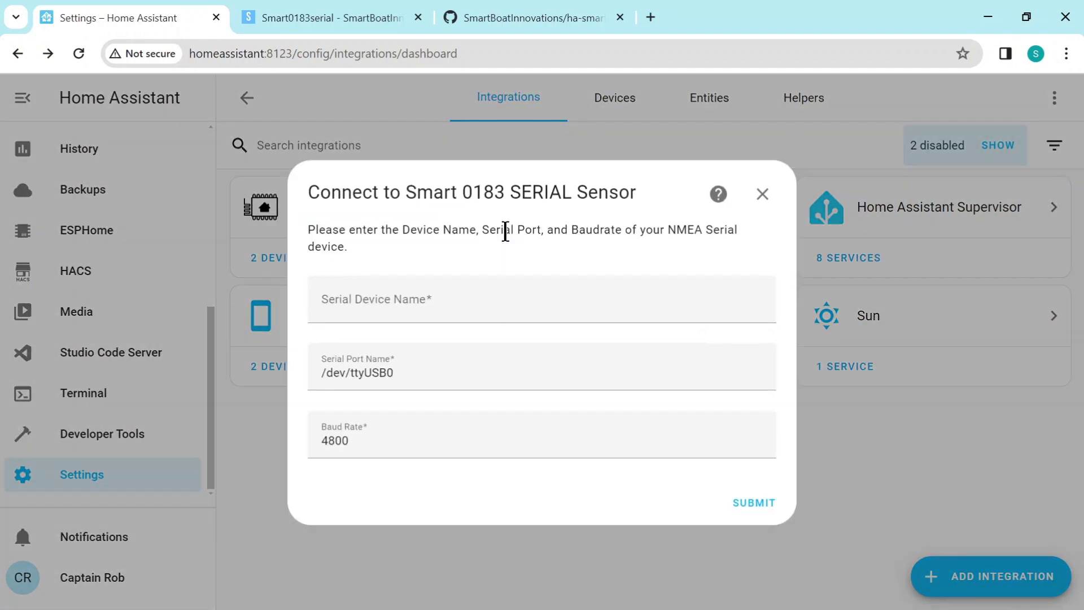
click(463, 302)
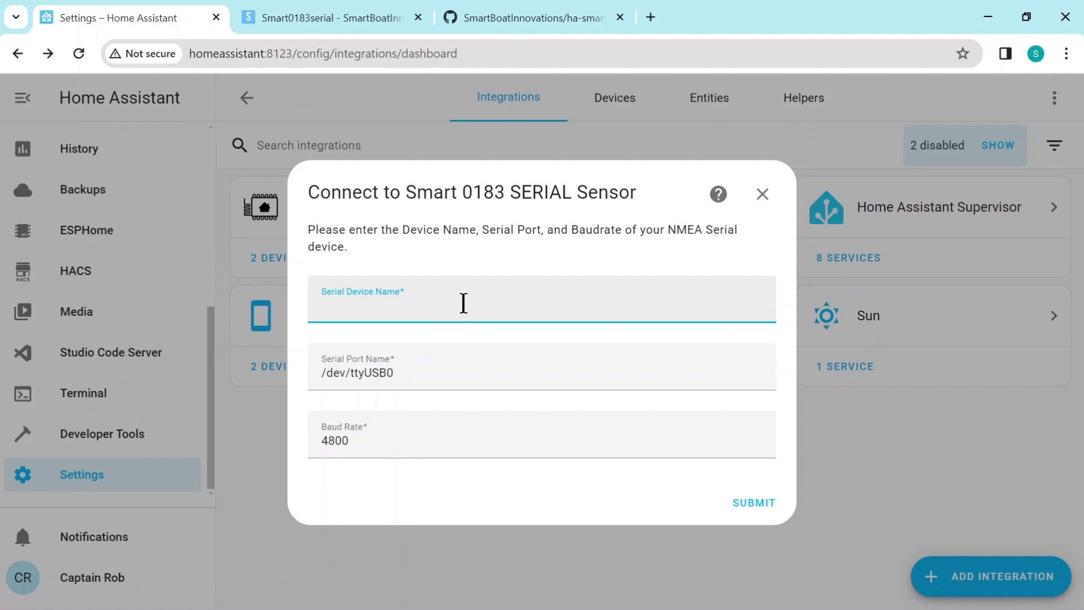
text(NMEA Instruments)
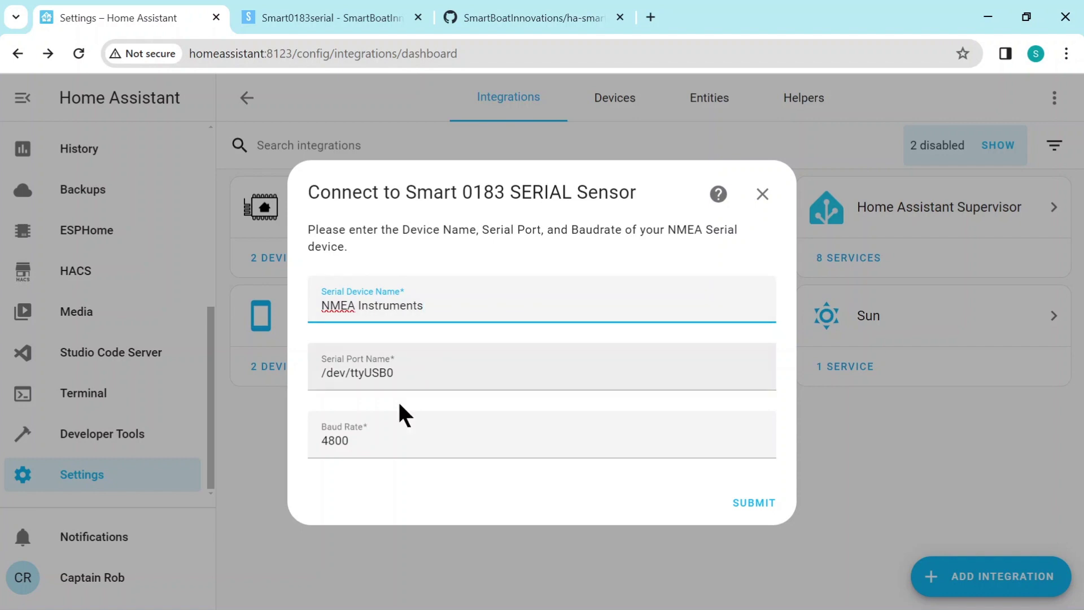
click(752, 503)
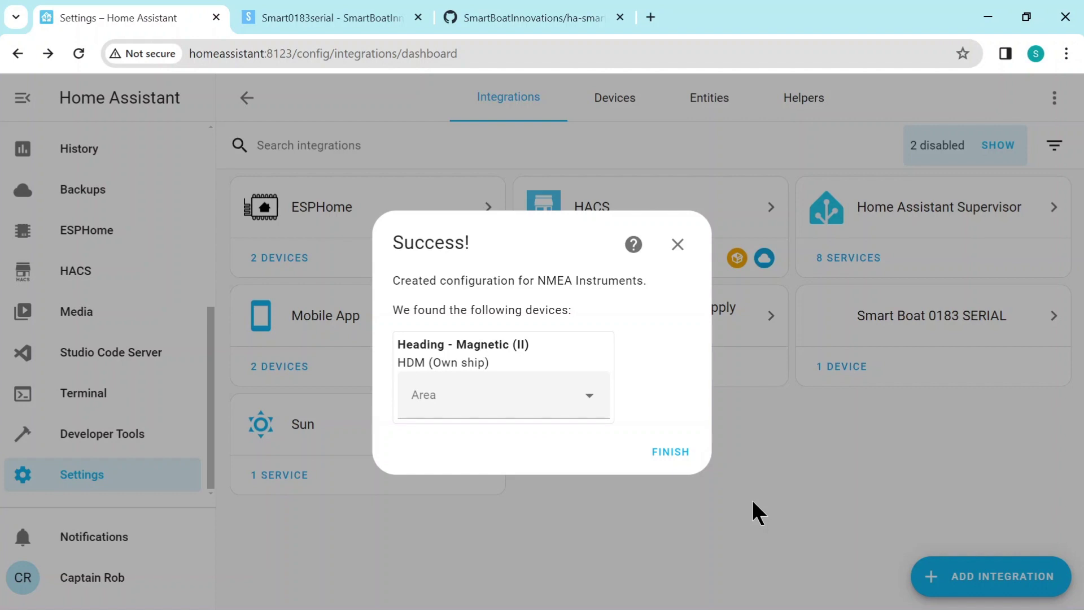
Add a second hub named 'NMEA GPS' on port /dev/ttyUSB1, which finds 7 devices.
click(669, 454)
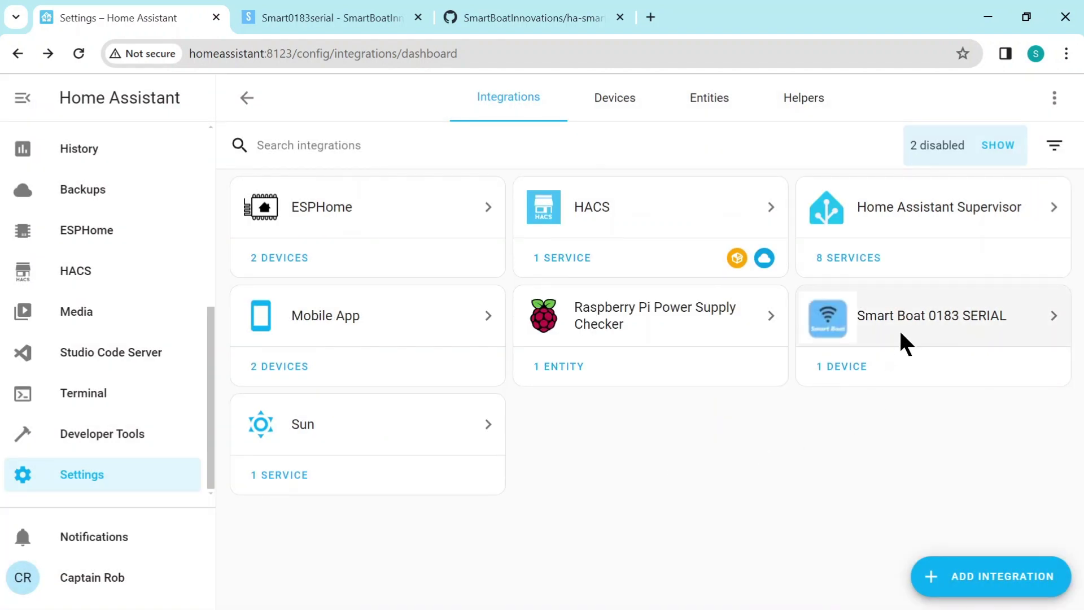
click(926, 330)
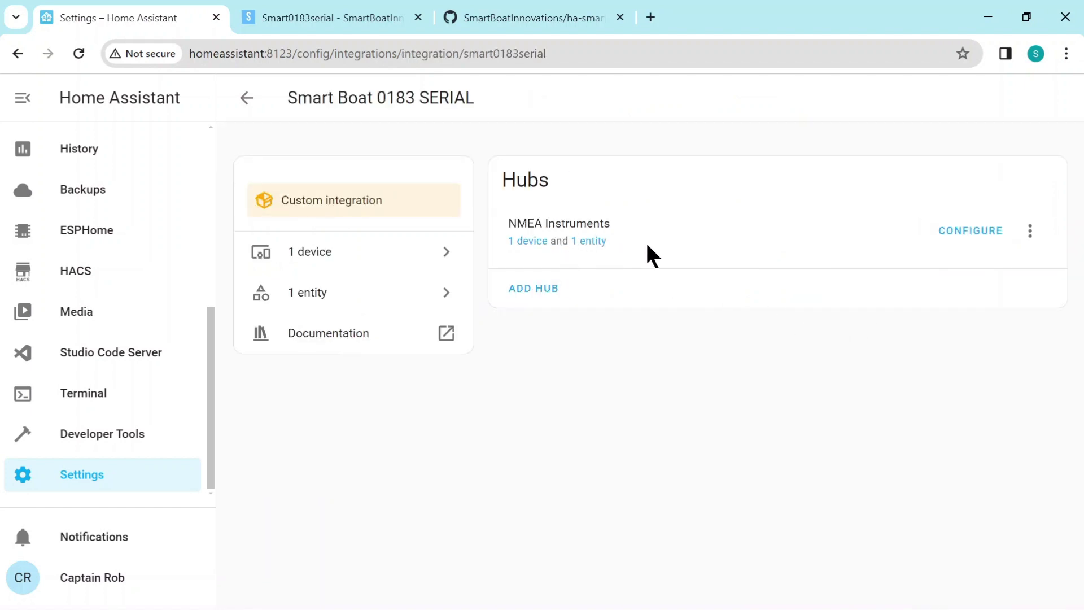
click(536, 290)
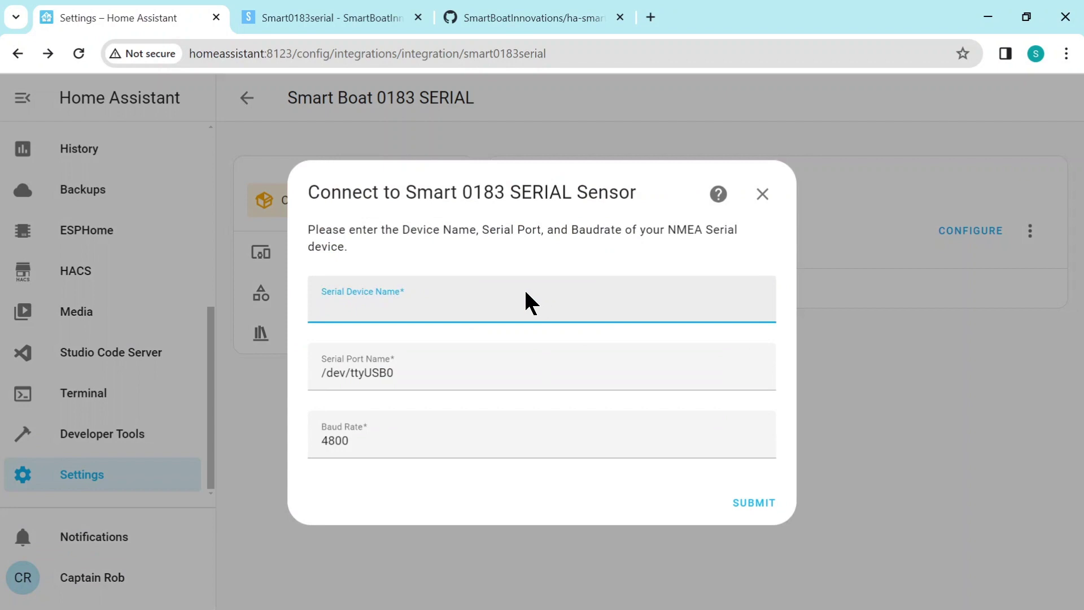
text(NMEA GPS)
click(432, 373)
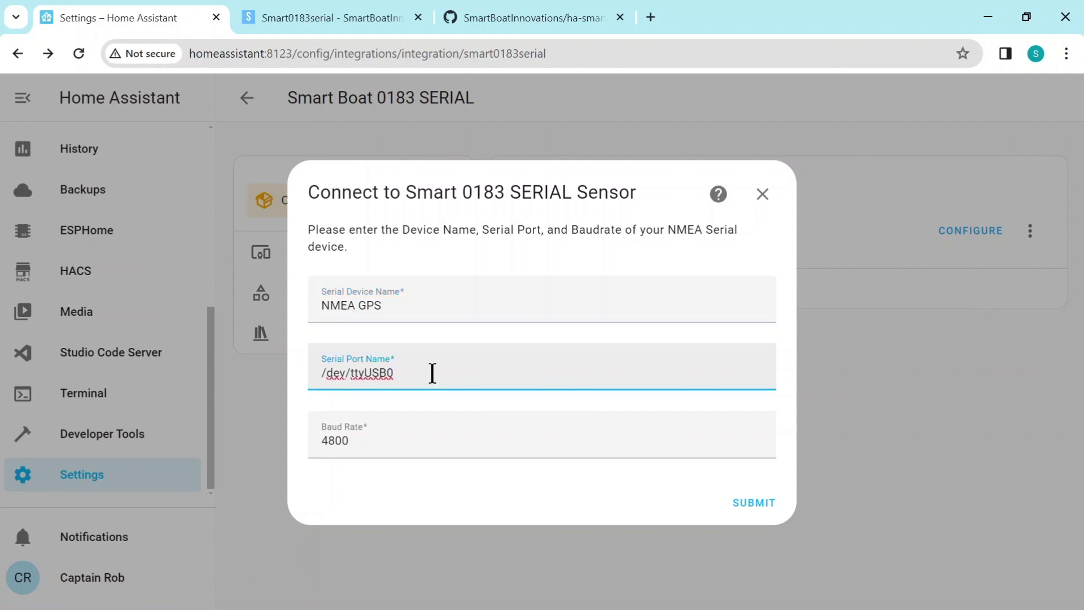
key(BackSpace)
text(1)
click(740, 501)
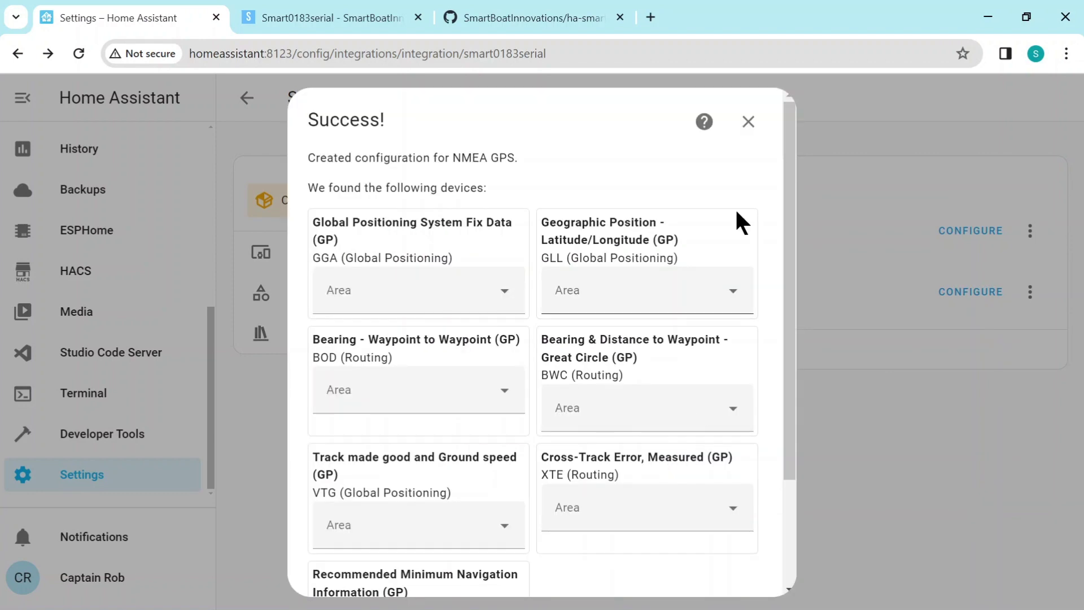
drag(786, 168, 793, 532)
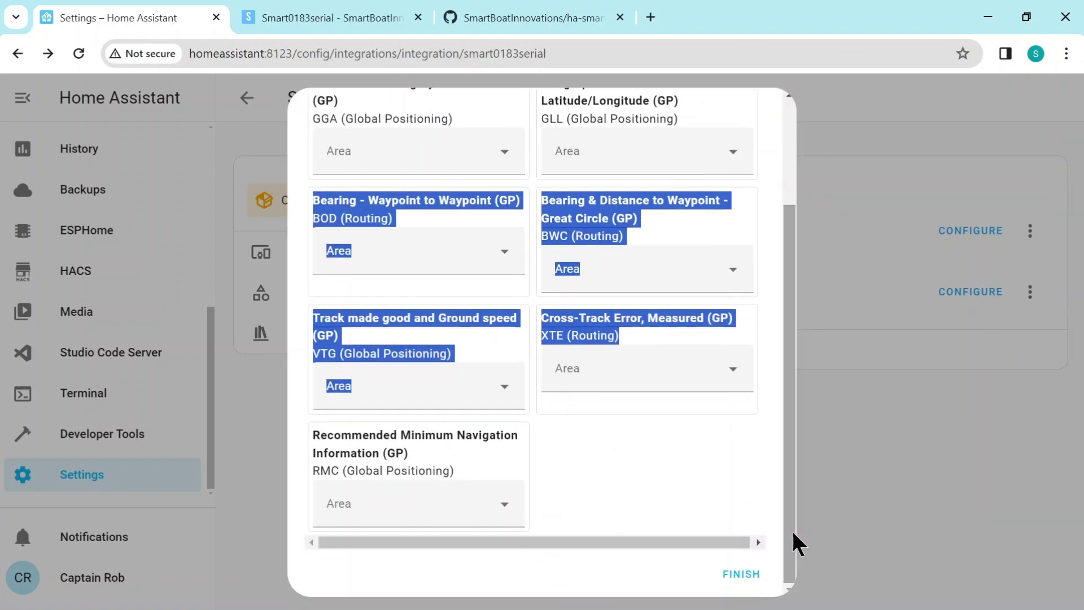
click(745, 580)
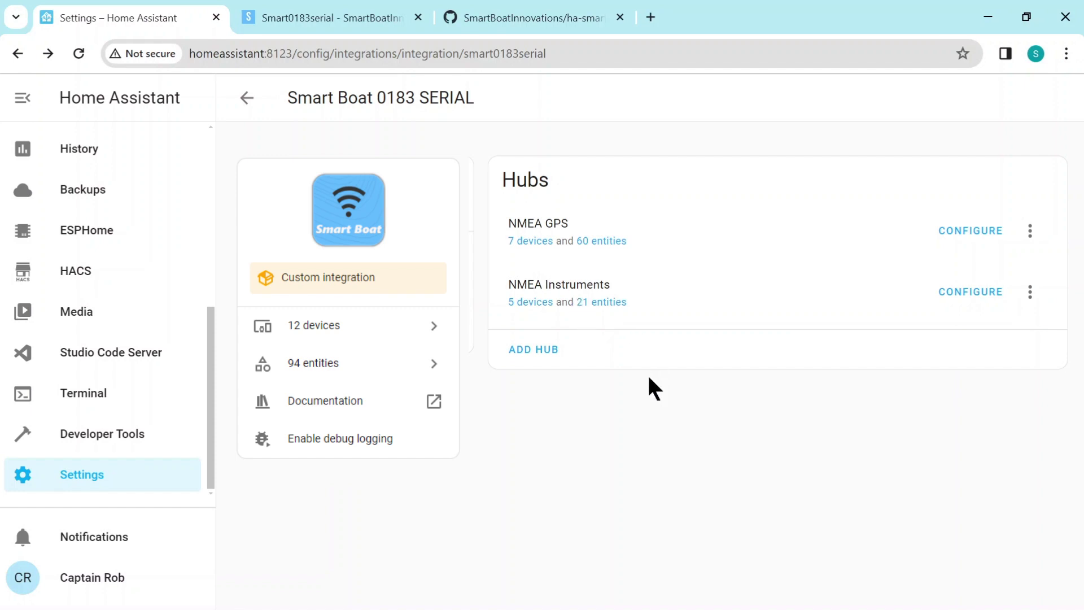
Review the NMEA Instruments hub's 5 devices, then list the NMEA GPS hub's 7 devices.
click(534, 304)
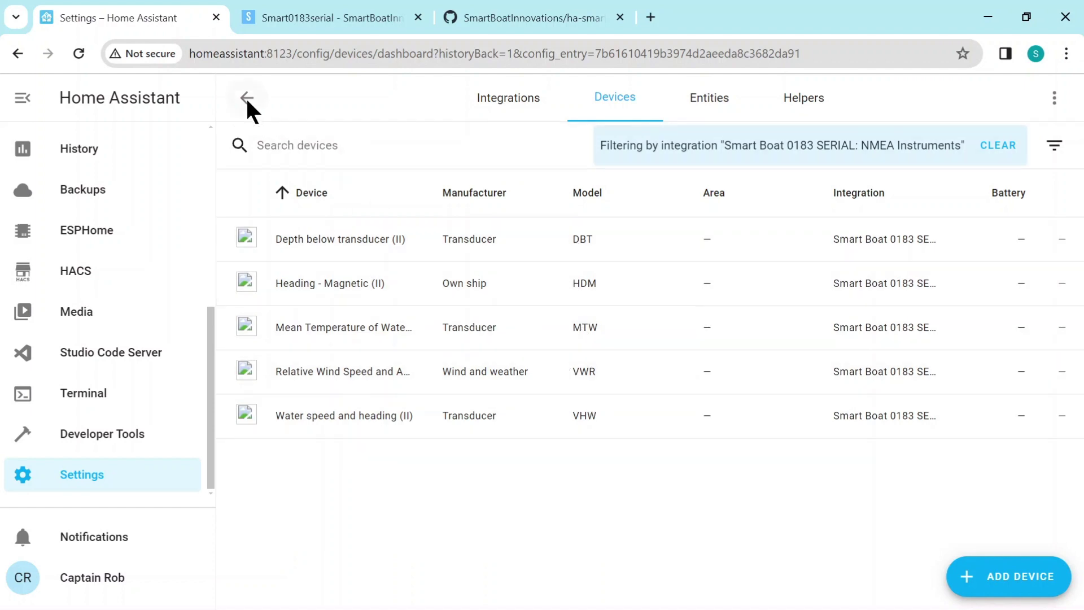
click(246, 99)
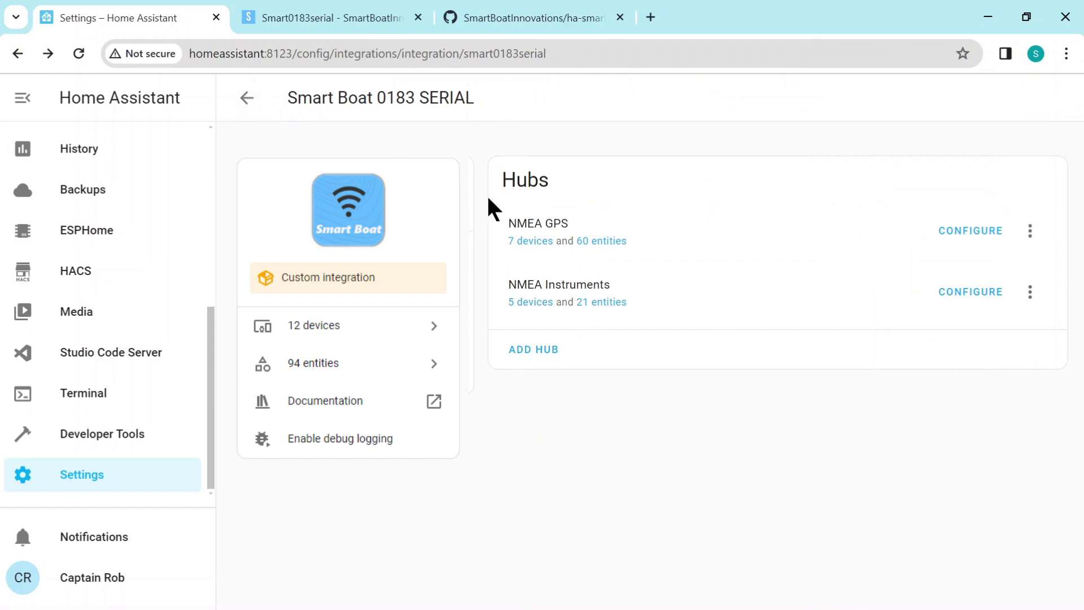
click(534, 242)
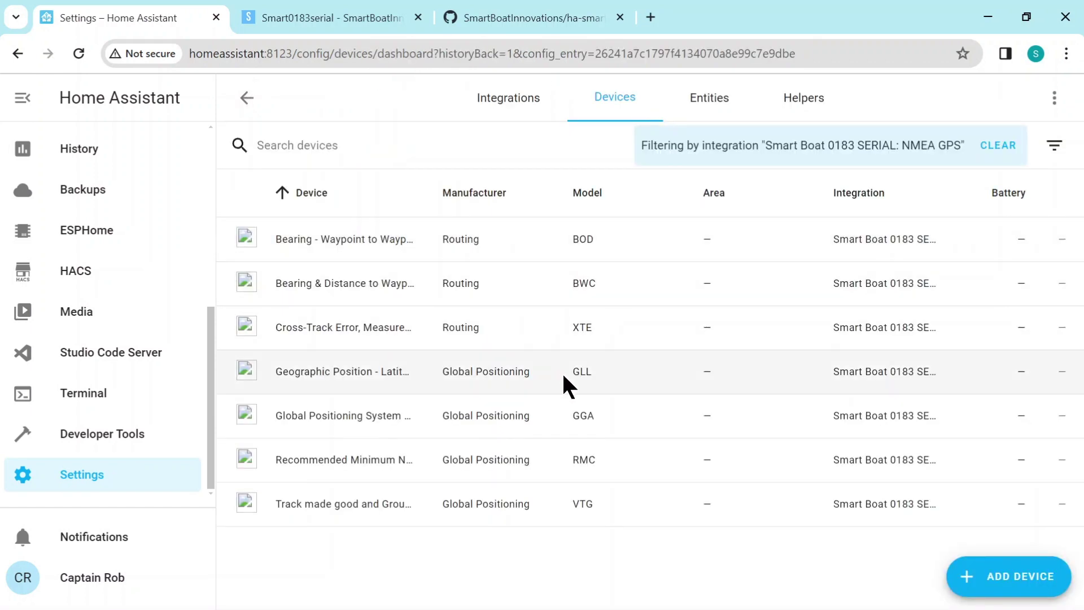